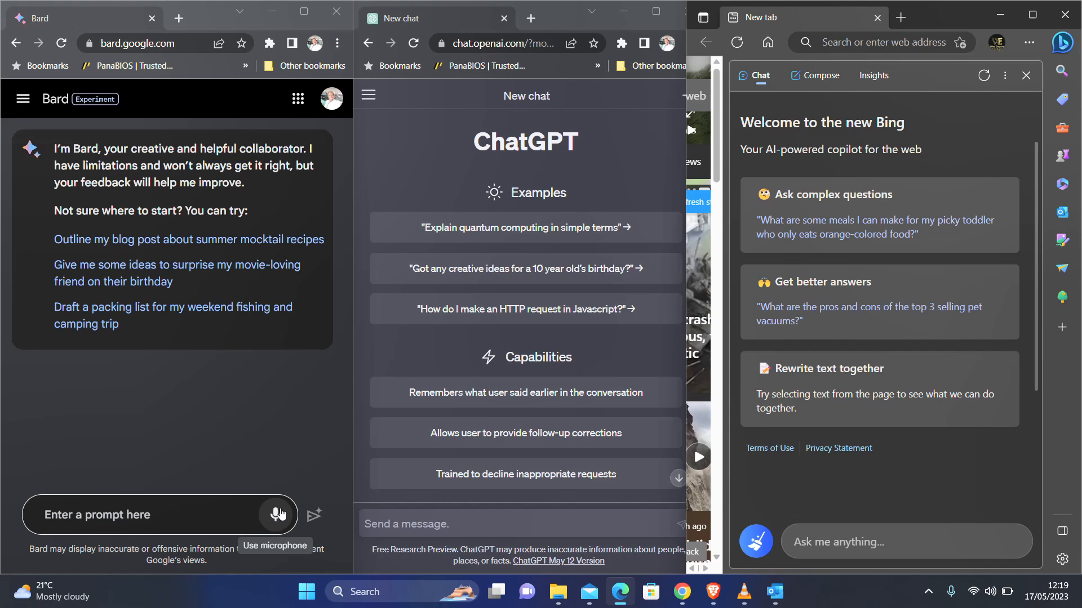
Look over the ChatGPT and Bing Chat start pages, including ChatGPT's limitations and Bing's conversation styles
click(529, 516)
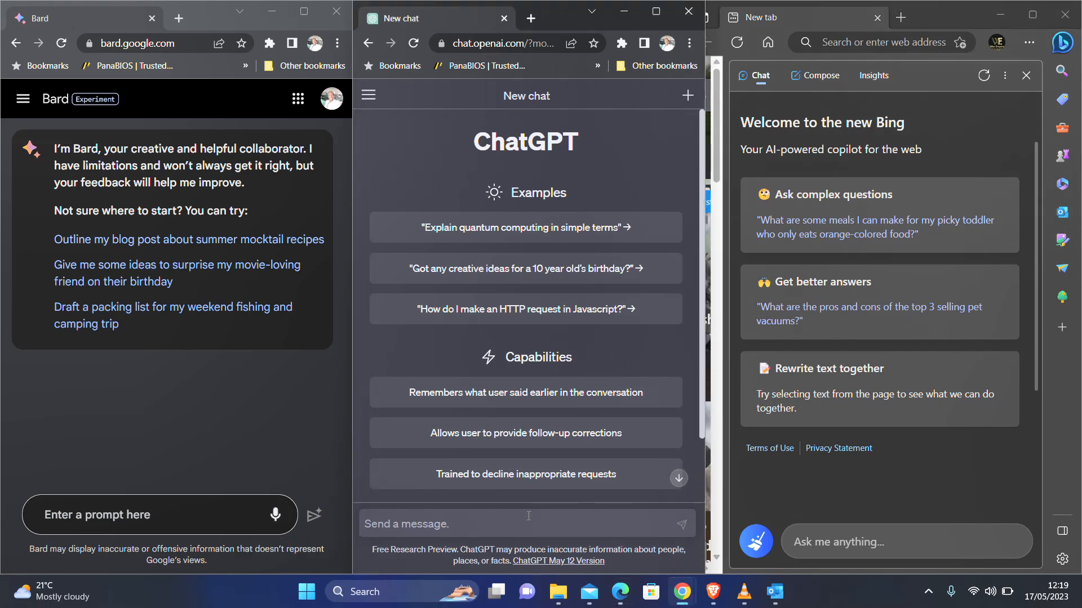
click(958, 470)
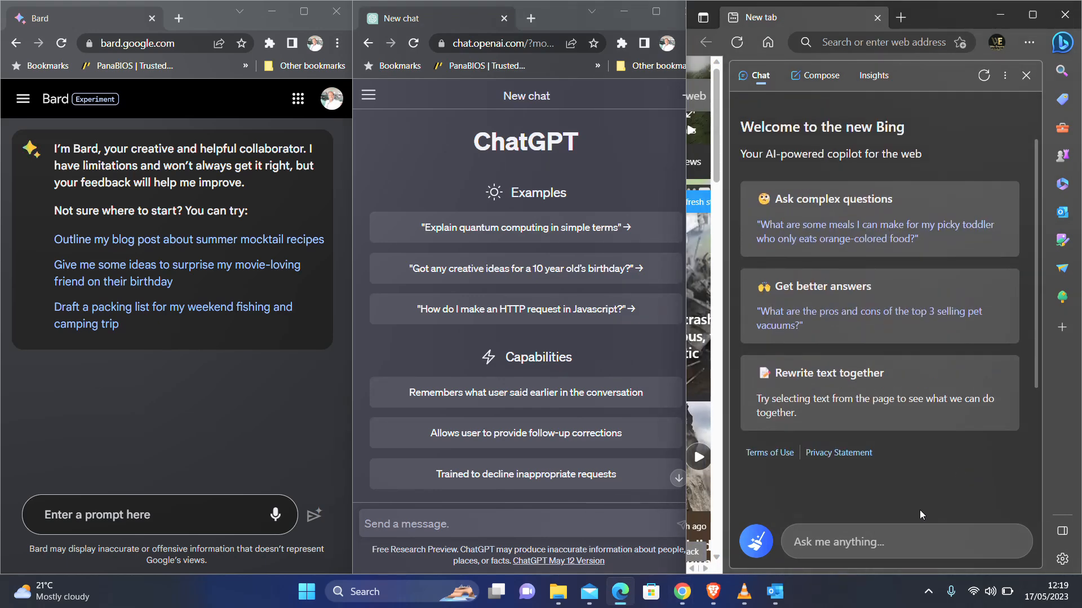
click(909, 529)
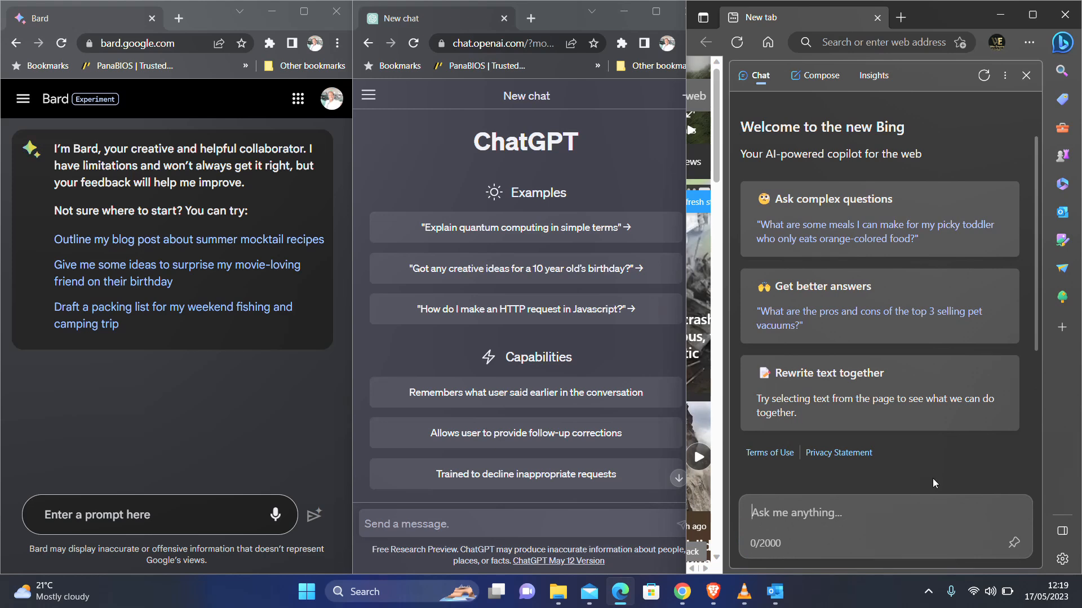
click(884, 547)
click(506, 516)
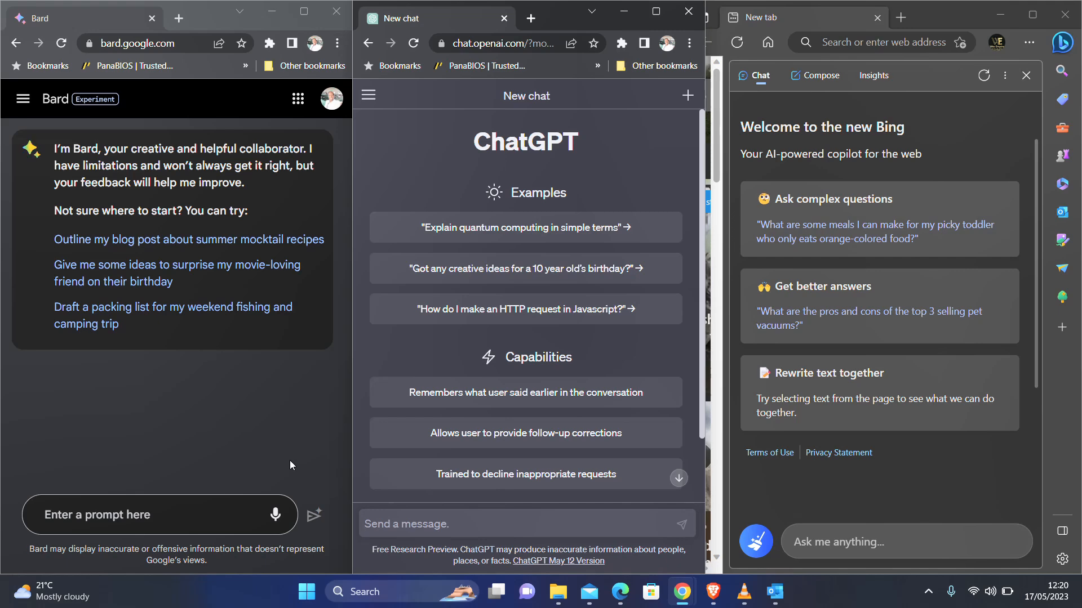
scroll(947, 484, up, 1)
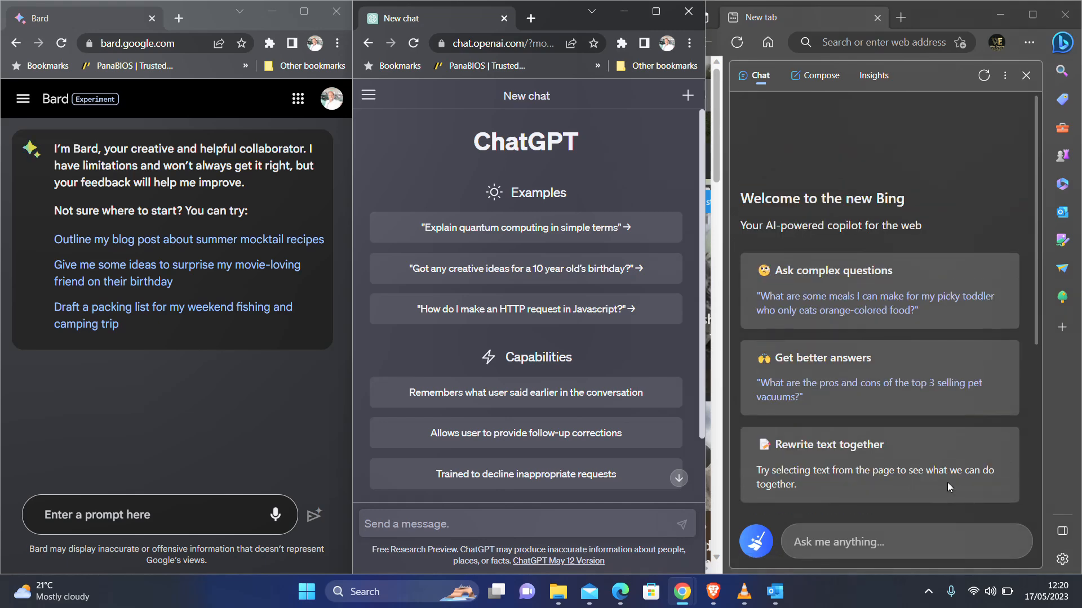
scroll(947, 482, down, 4)
scroll(631, 427, down, 3)
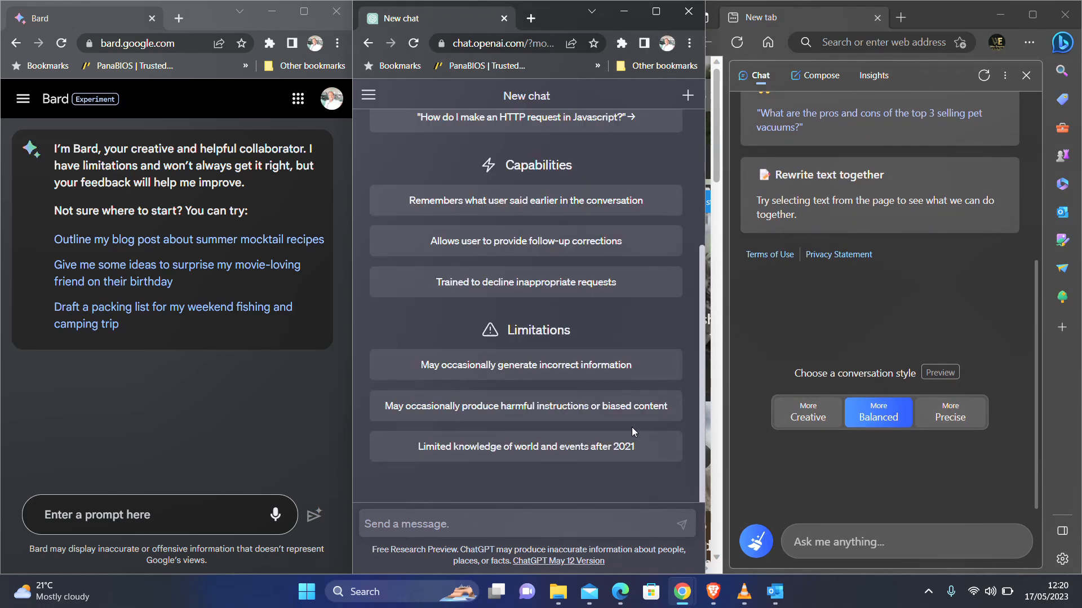
Write the Bard prompt "I want to travel to Kenya, Suggest 10 places that i must visit"
click(131, 517)
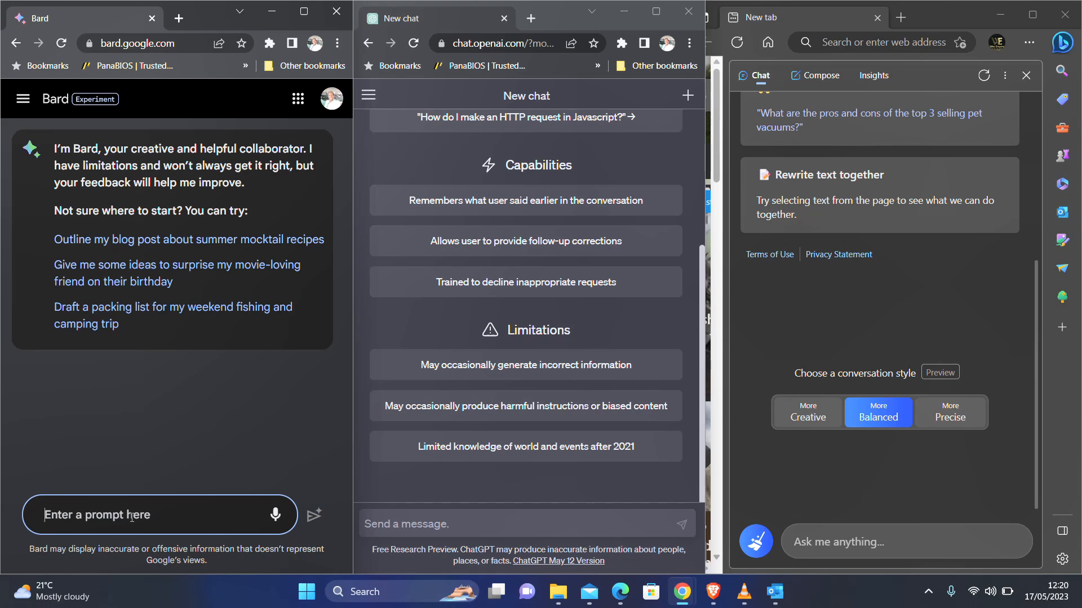
text(I want to travel t)
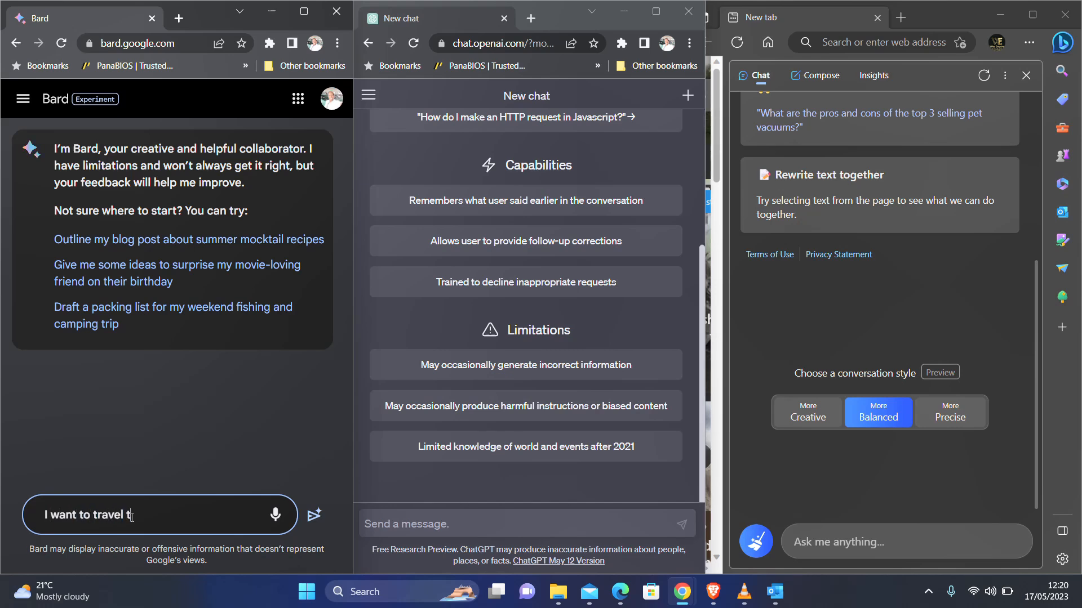
text(o Kenya, Suggest)
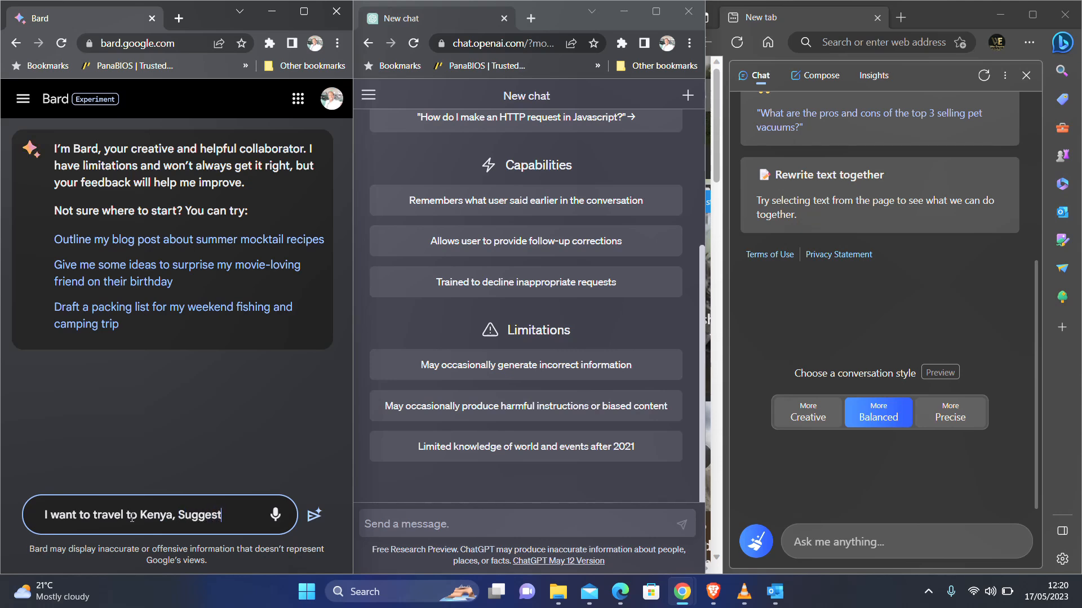
text( 10 places tha)
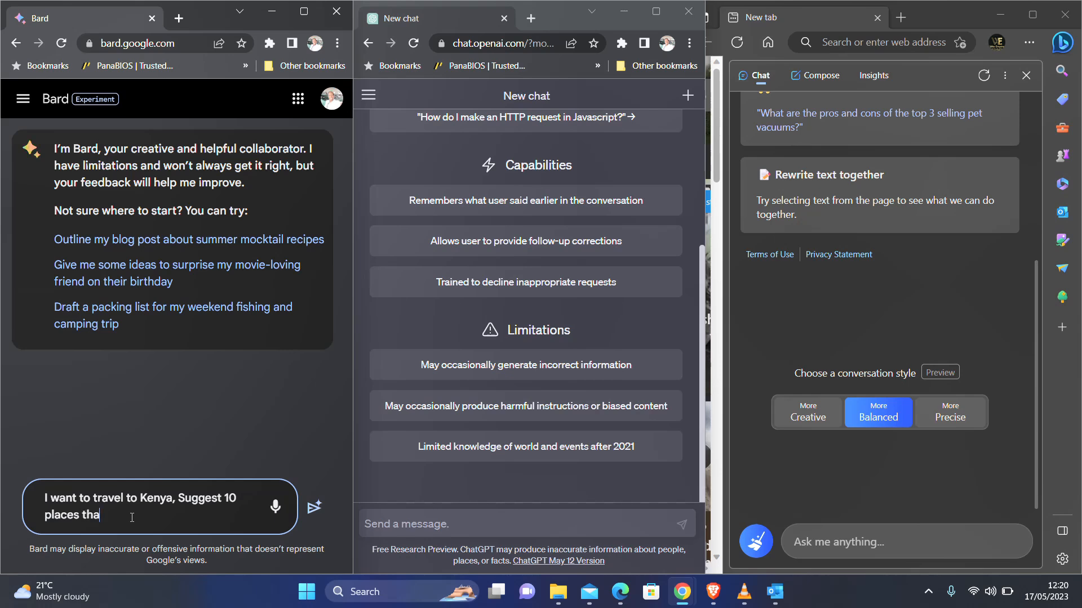
text(t i must vist)
key(BackSpace)
key(BackSpace)
key(BackSpace)
text(sit)
Copy the whole Kenya prompt for reuse and submit it to Bard
key(ctrl+a)
key(ctrl+c)
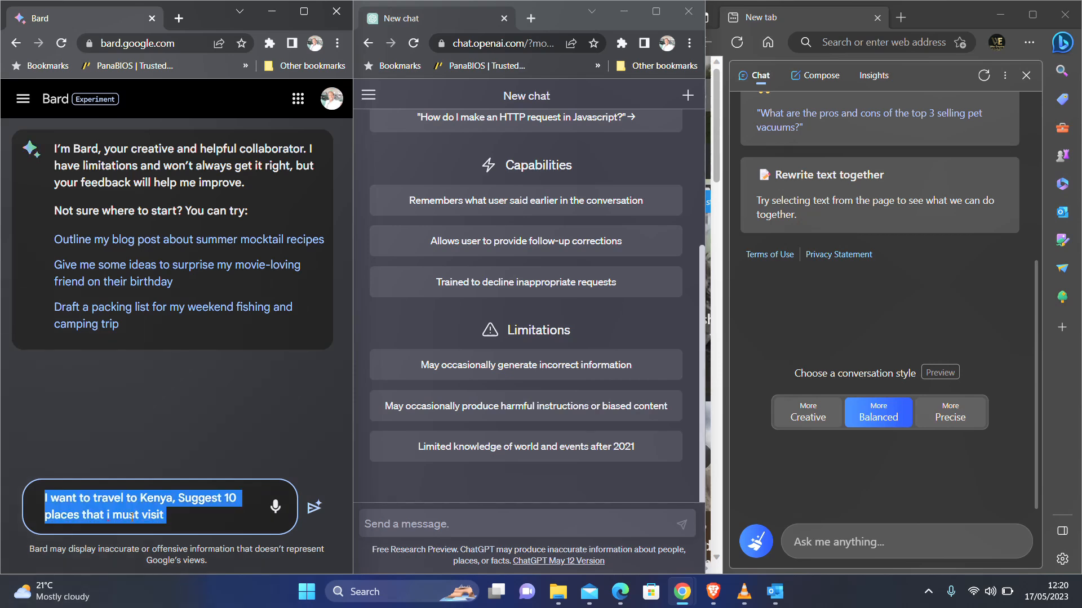
click(192, 523)
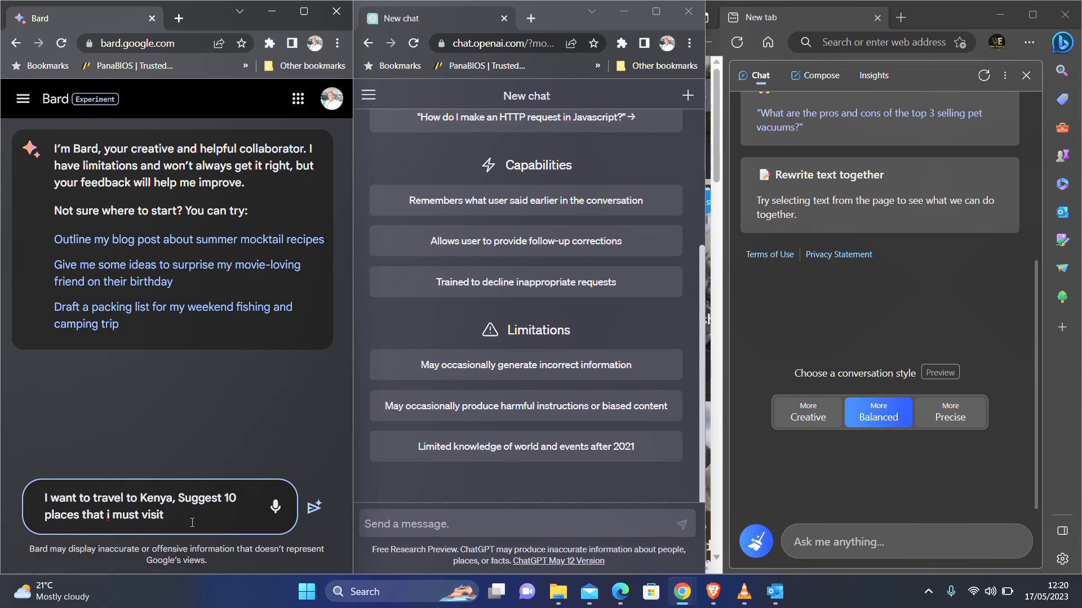
click(308, 515)
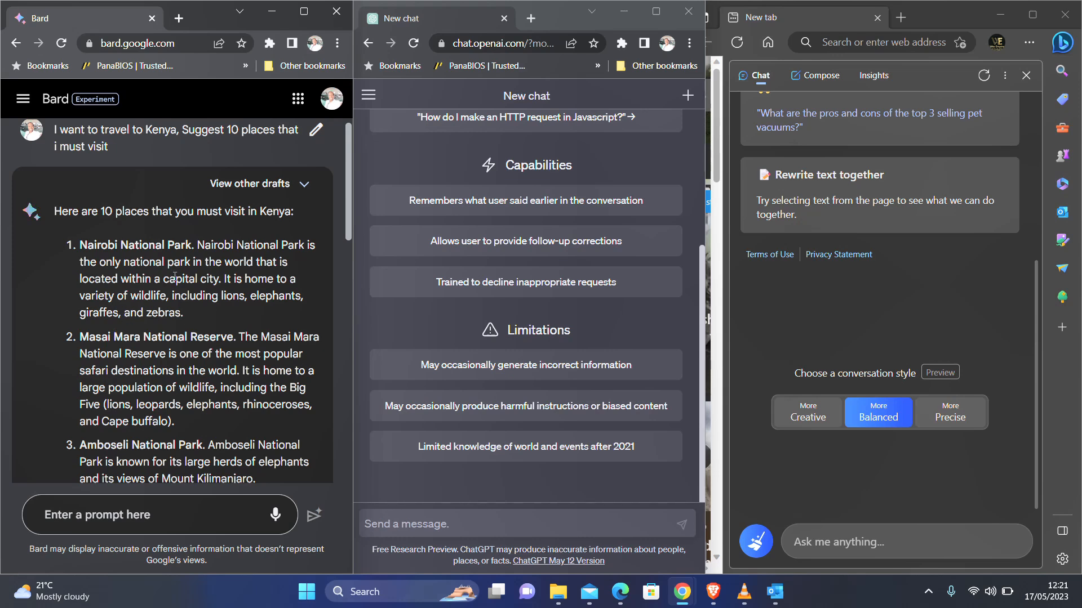
Read through Bard's full list of suggested places in Kenya and return to its beginning
scroll(158, 246, down, 1)
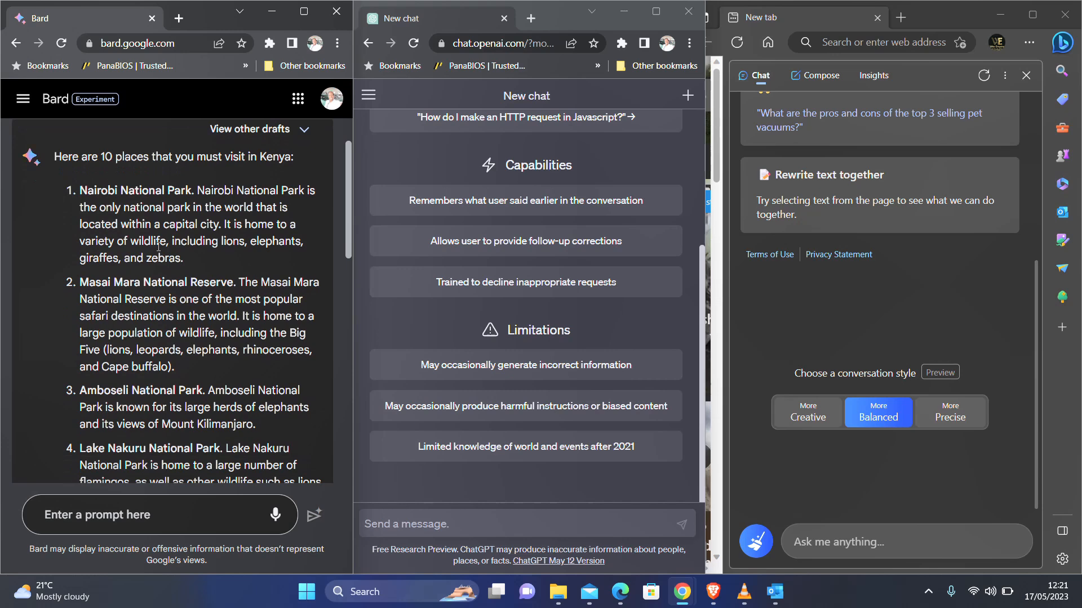
scroll(140, 285, down, 2)
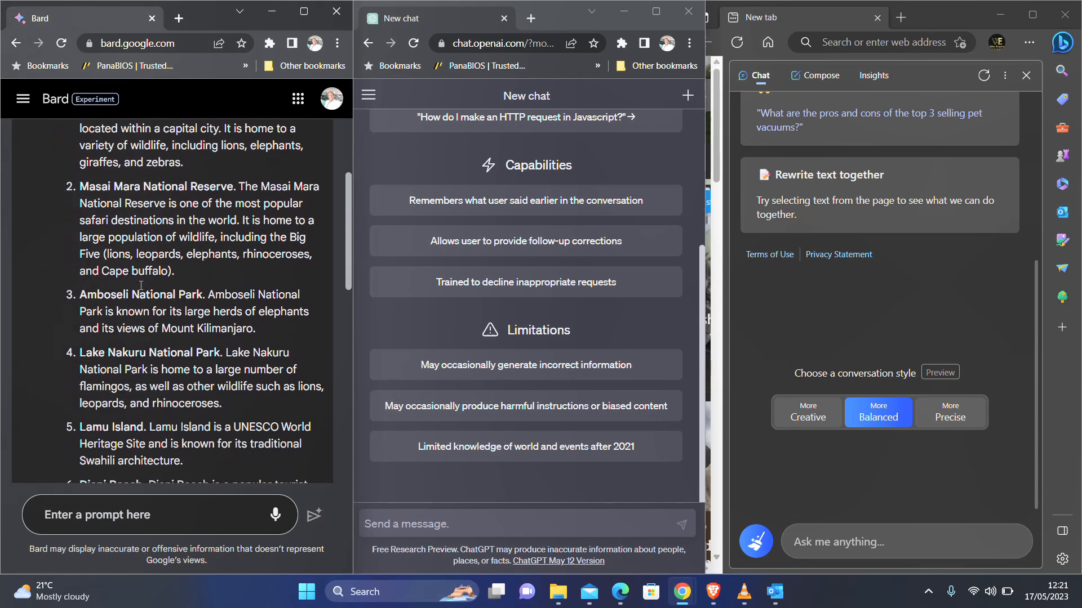
scroll(133, 318, down, 2)
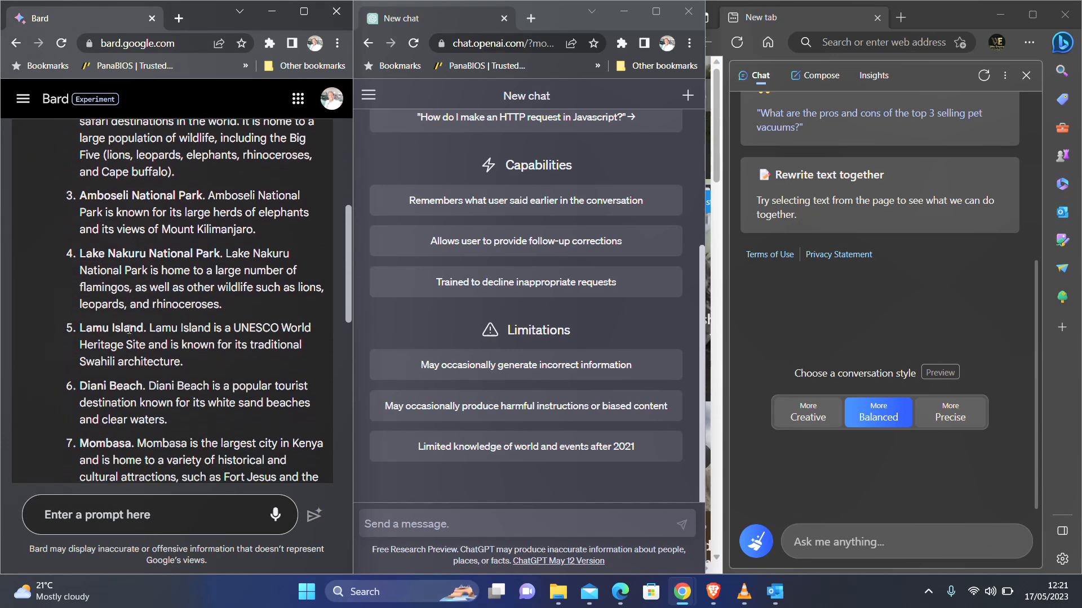
scroll(129, 329, down, 2)
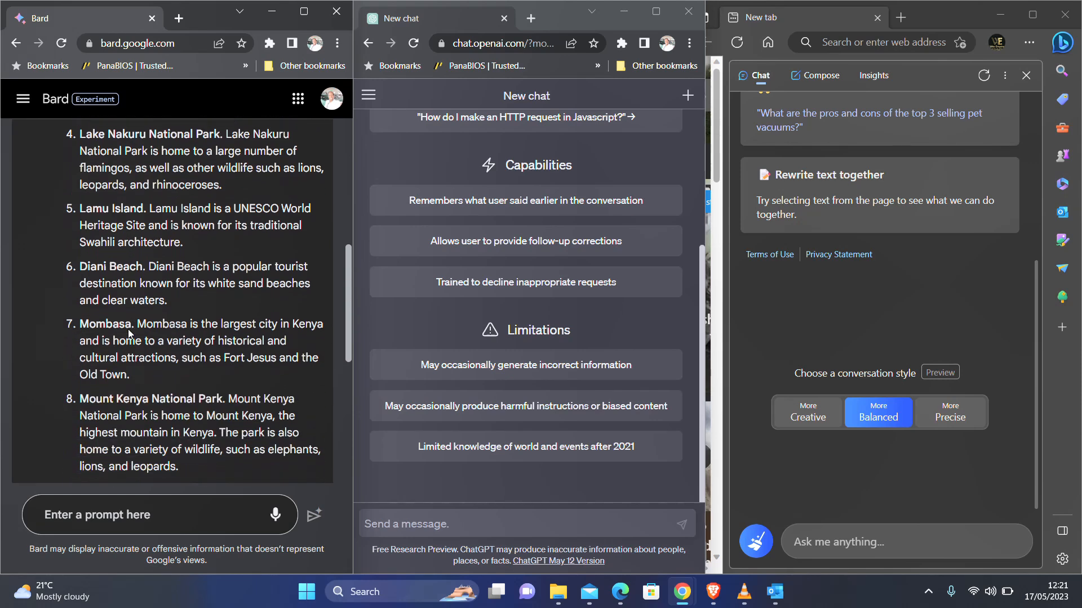
scroll(129, 333, down, 2)
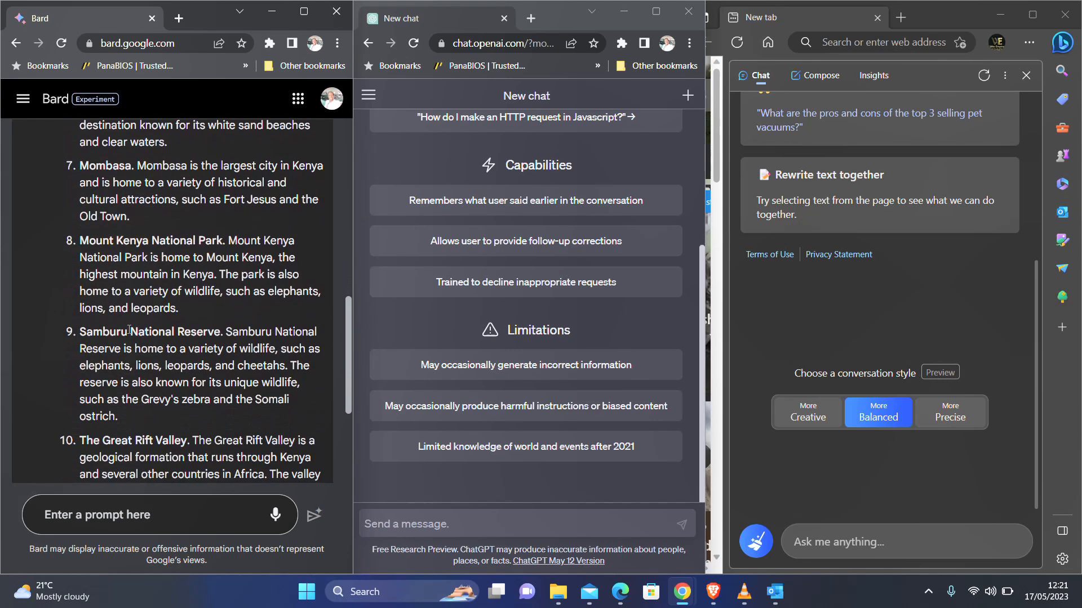
scroll(129, 330, down, 3)
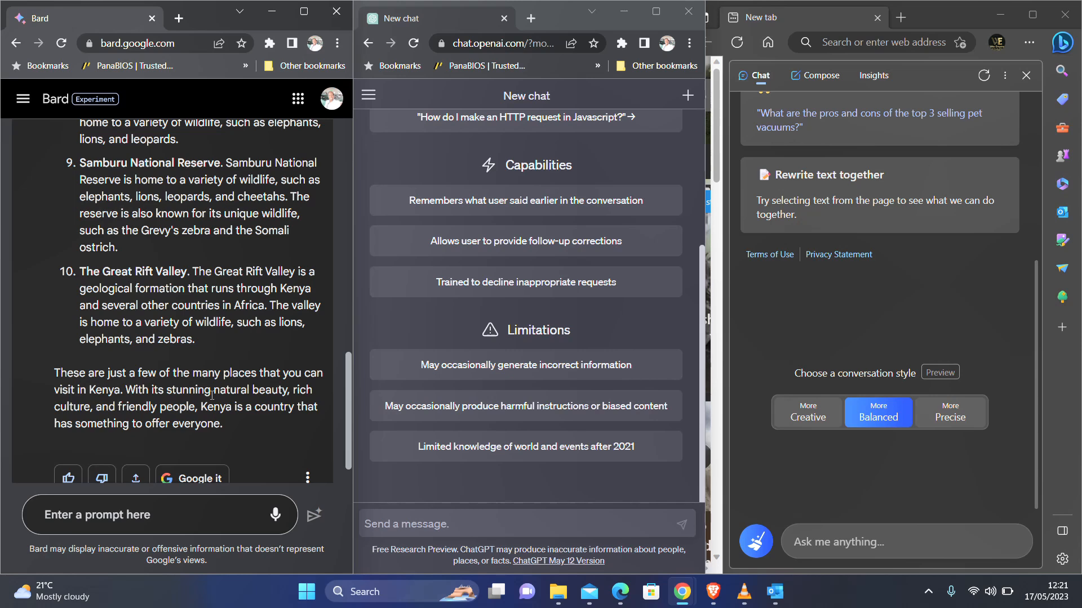
scroll(212, 394, up, 1)
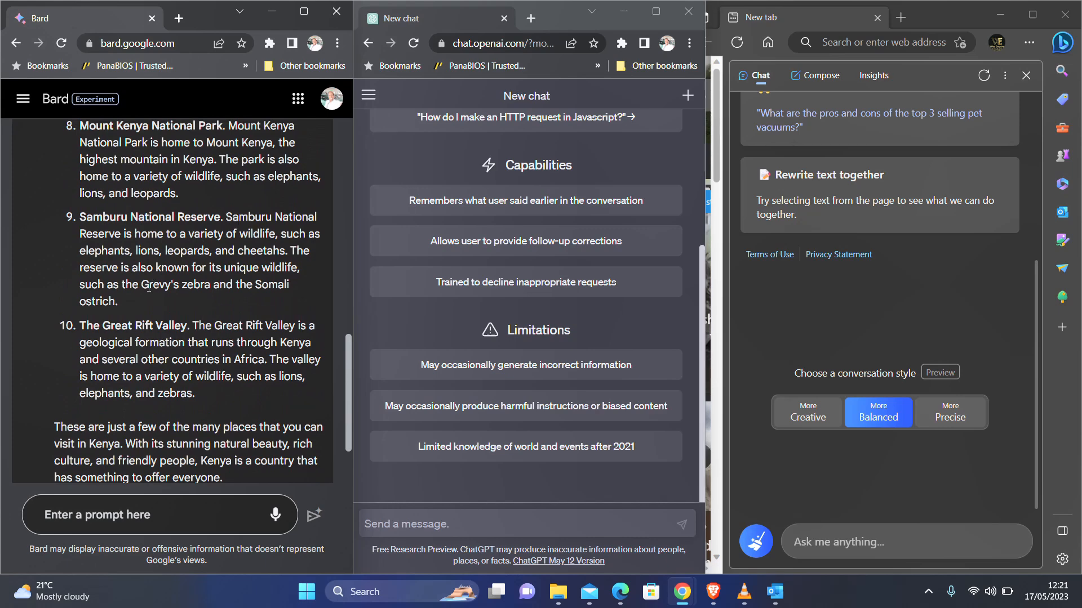
scroll(148, 287, up, 7)
scroll(148, 287, up, 3)
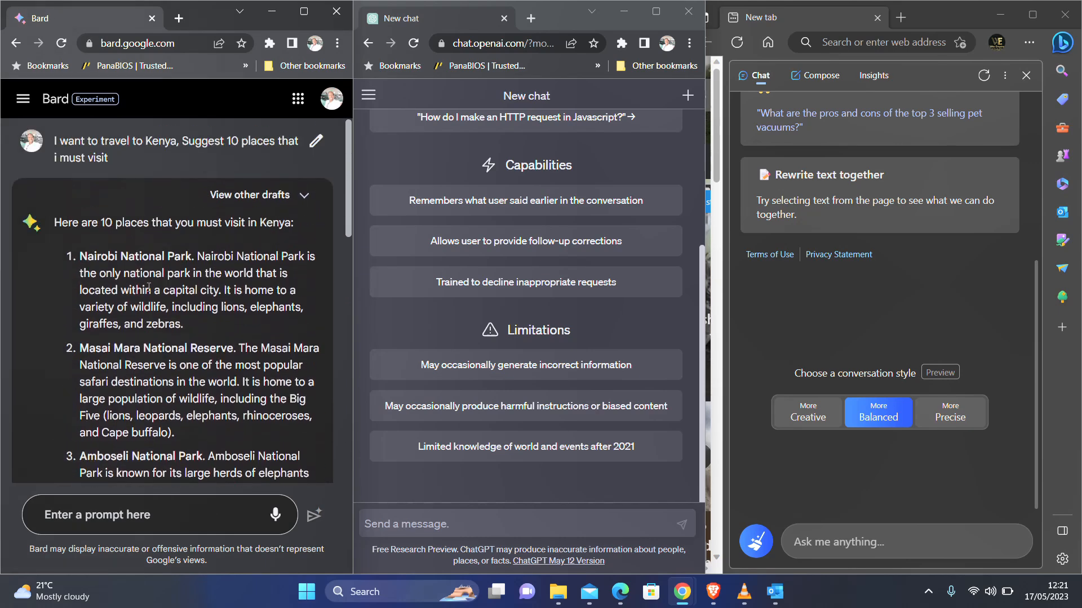
Submit the copied prompt "I want to travel to Kenya, Suggest 10 places that i must visit" to ChatGPT and review its answer
click(450, 526)
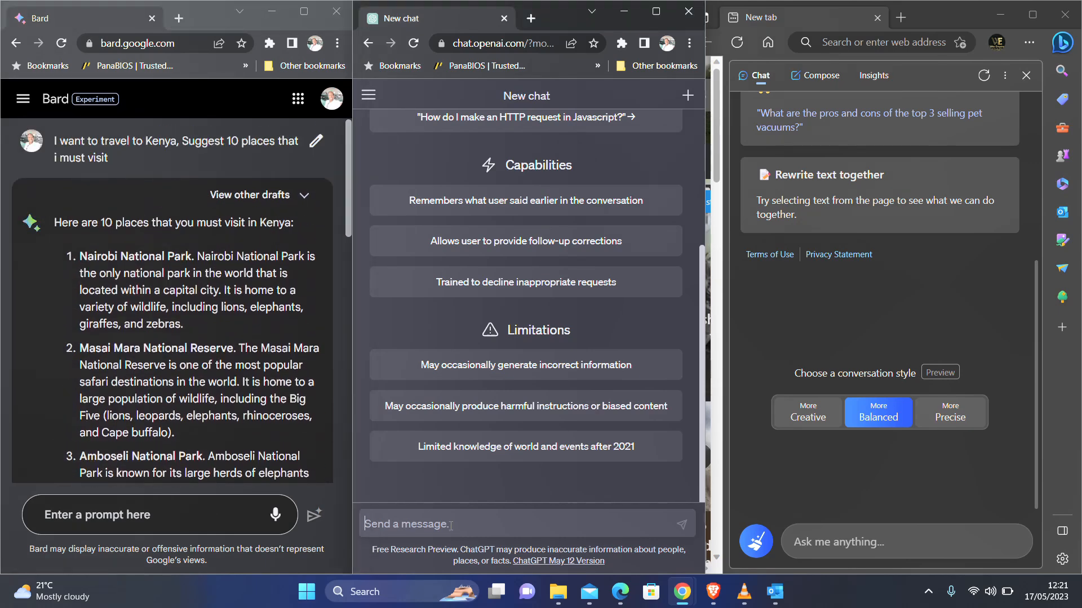
key(ctrl+v)
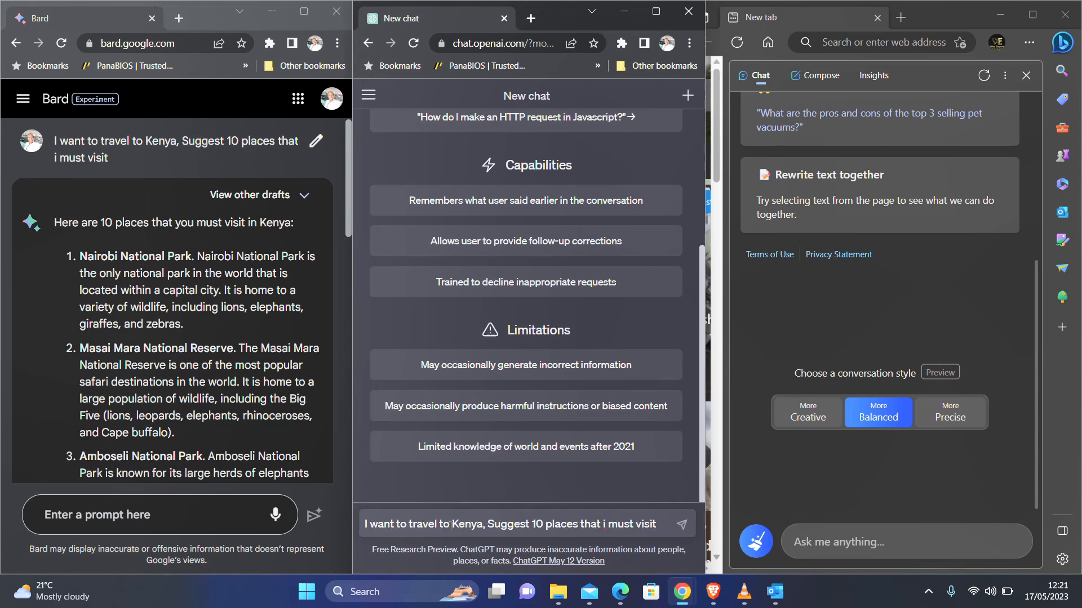
key(shift+Return)
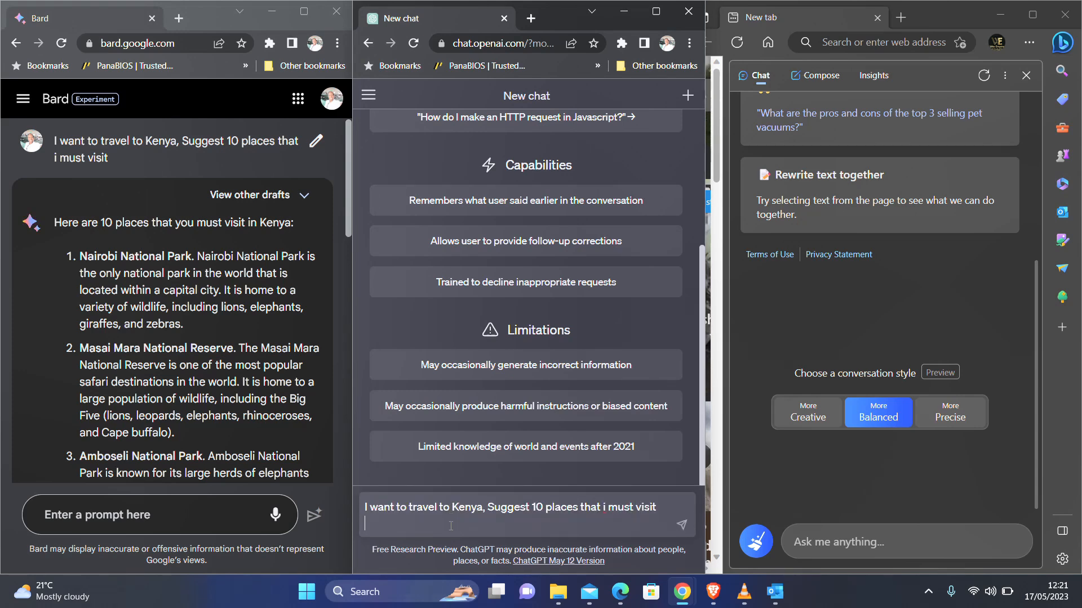
click(681, 526)
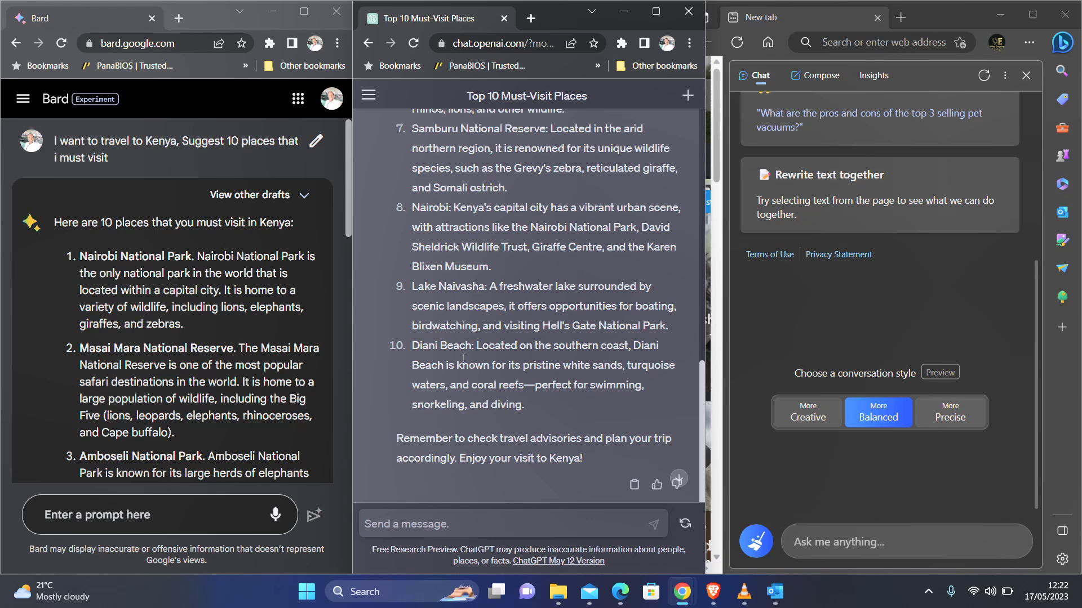
scroll(463, 358, up, 5)
scroll(464, 358, down, 5)
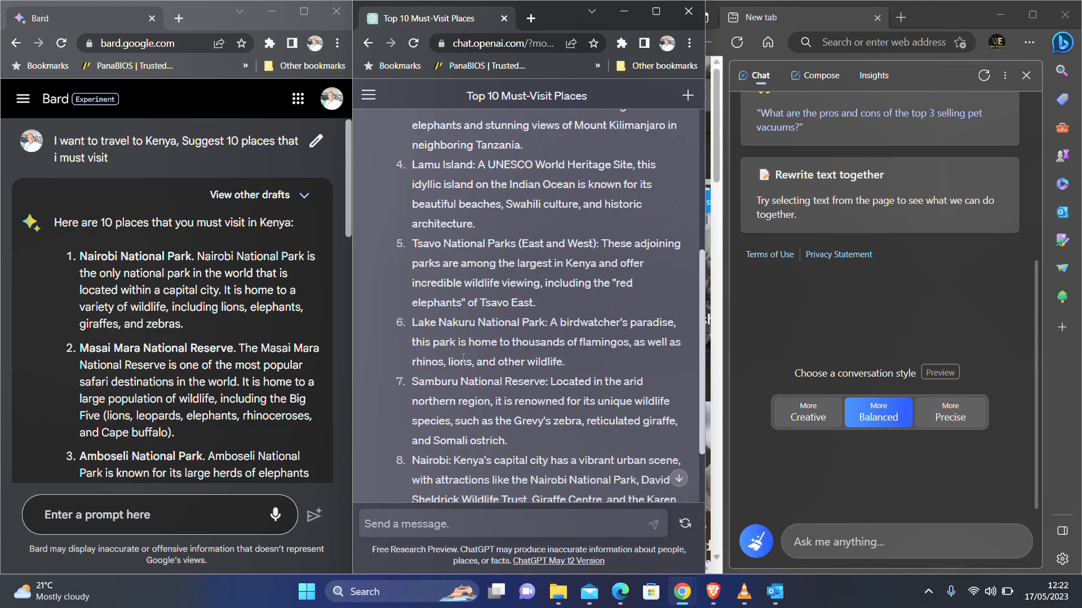
scroll(508, 366, down, 2)
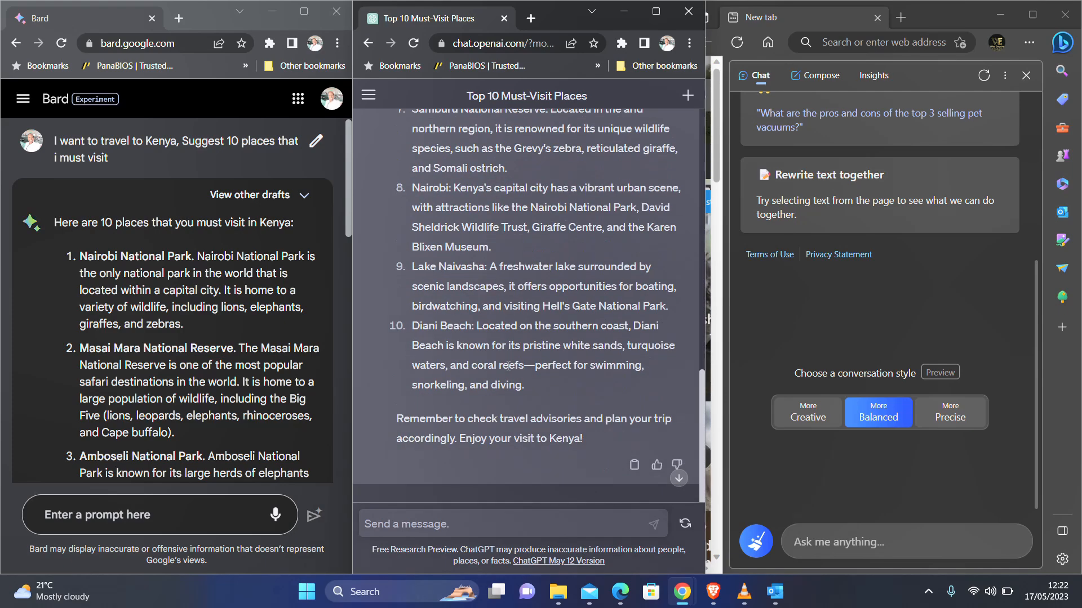
Ask Bing Chat the same question, "I want to travel to Kenya, Suggest 10 places that i must visit"
click(846, 528)
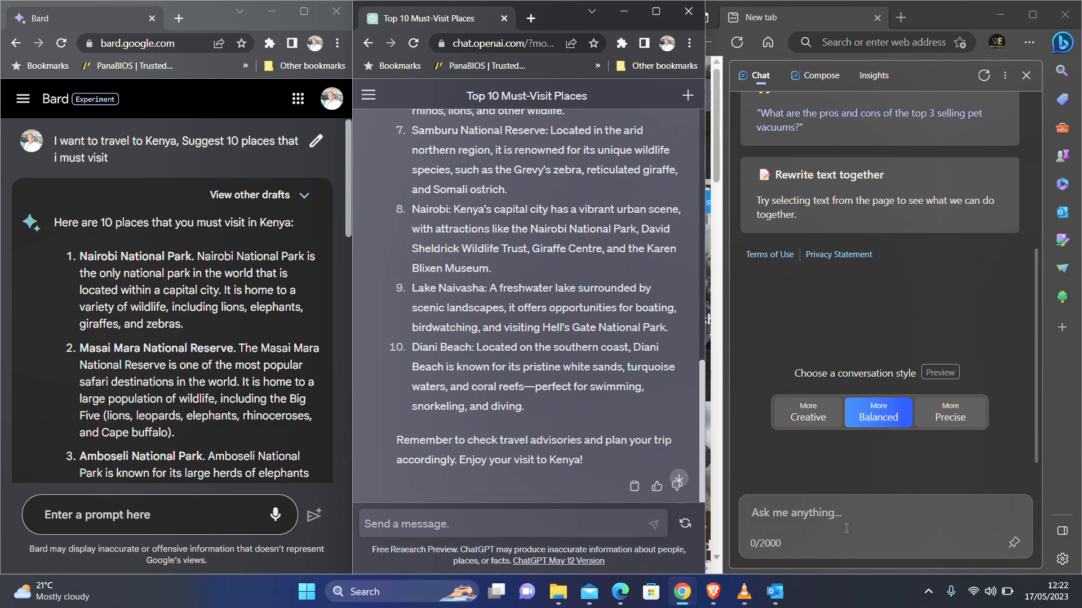
click(808, 523)
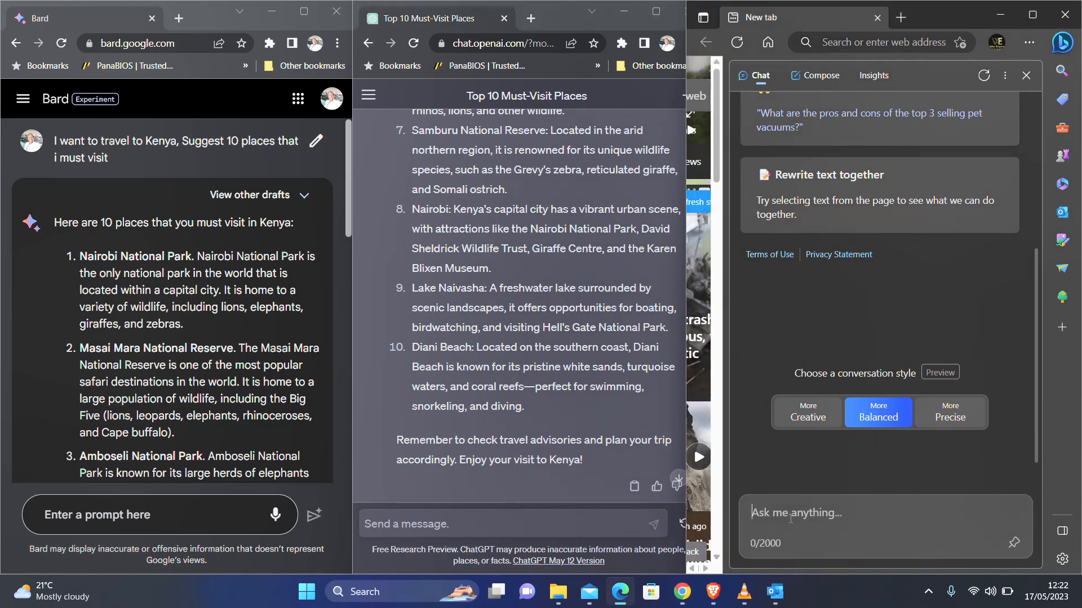
text(I want to travel to Kenya, Suggest 10 places that i must visit)
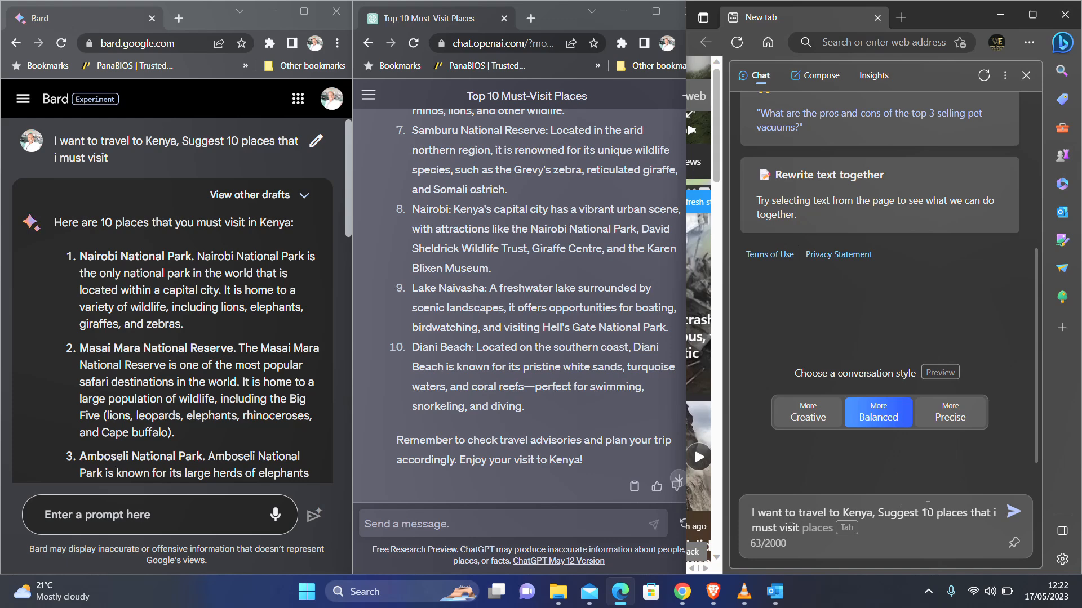
click(1015, 514)
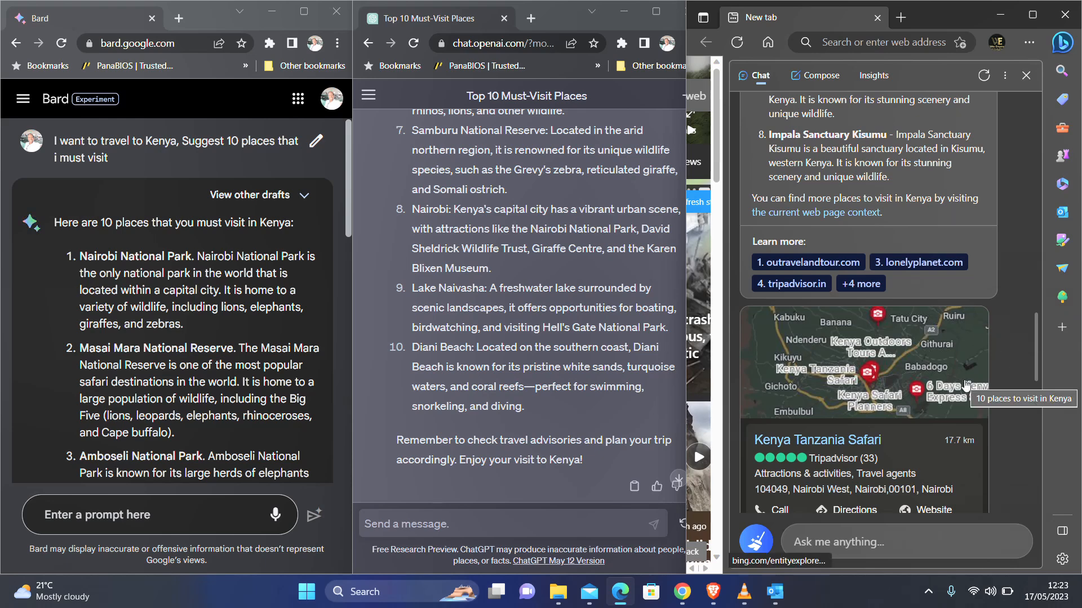
Examine Bing's suggested places and tour listings, and compare them with the lists from Bard and ChatGPT
scroll(966, 385, down, 4)
scroll(965, 385, down, 9)
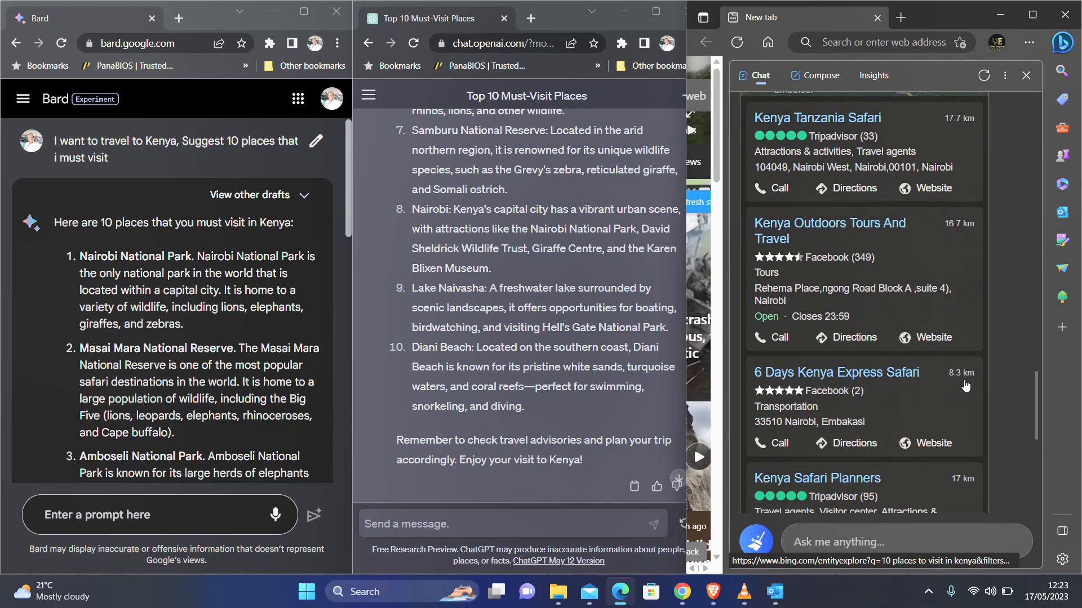
scroll(965, 385, up, 7)
scroll(965, 386, up, 6)
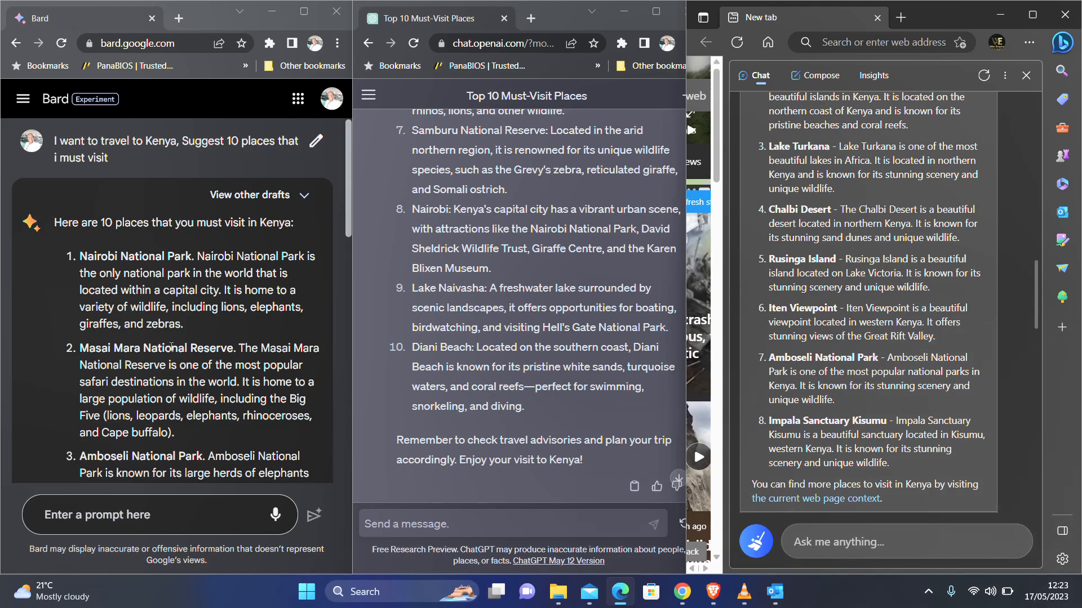
scroll(171, 347, down, 10)
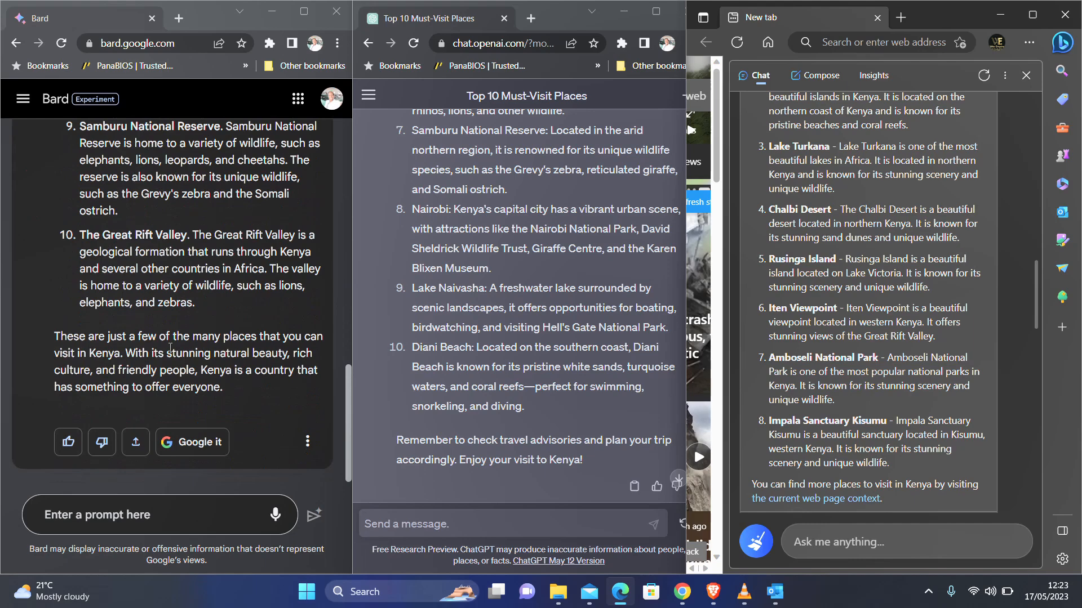
scroll(529, 401, down, 1)
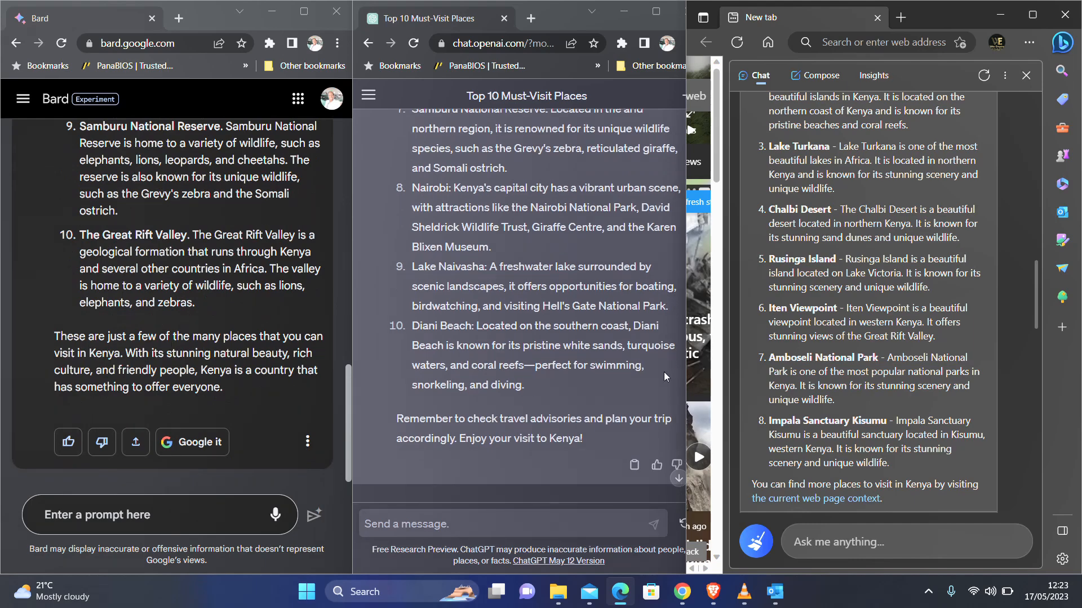
Look over the end of Bing's Kenya answer, including the tour operator listings and suggested follow-up questions
scroll(806, 374, down, 10)
scroll(807, 372, up, 2)
scroll(807, 371, down, 2)
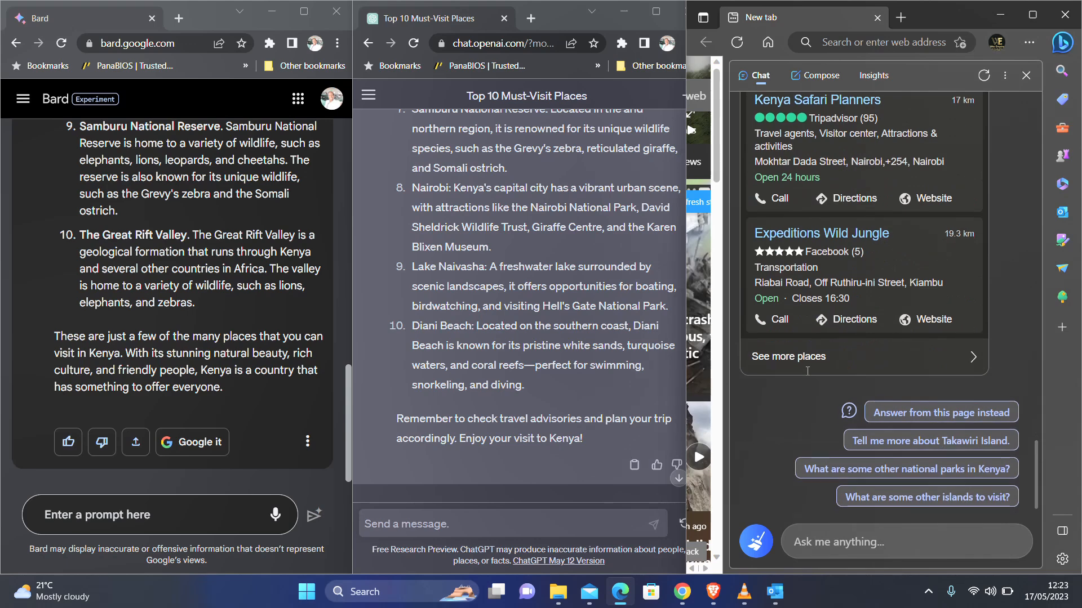
Start a new Bard prompt with "I am applying for an IT Support Role at ABC Company"
click(182, 517)
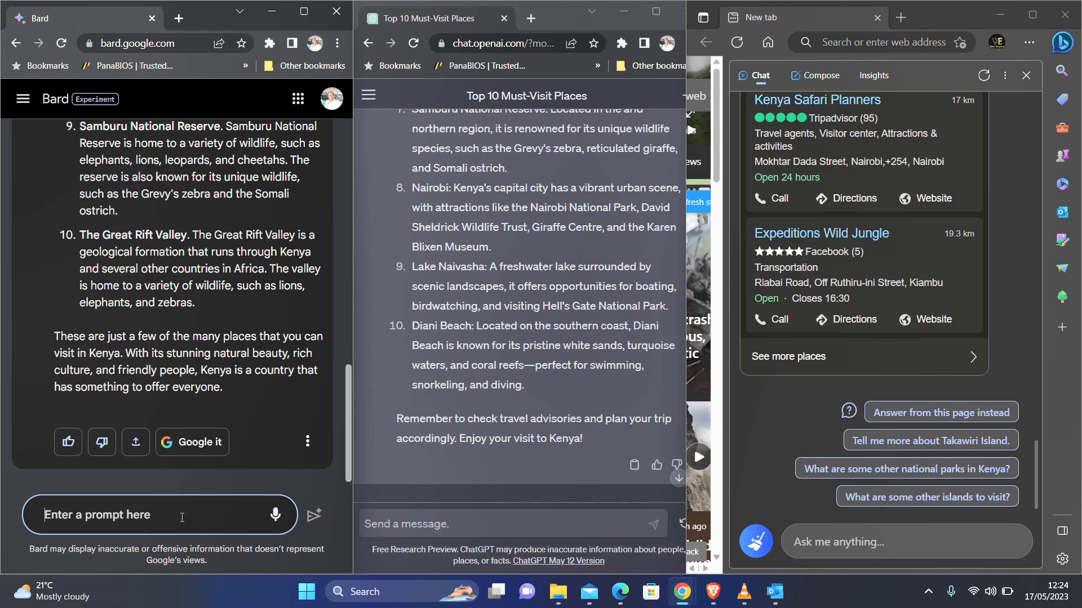
text(I am a)
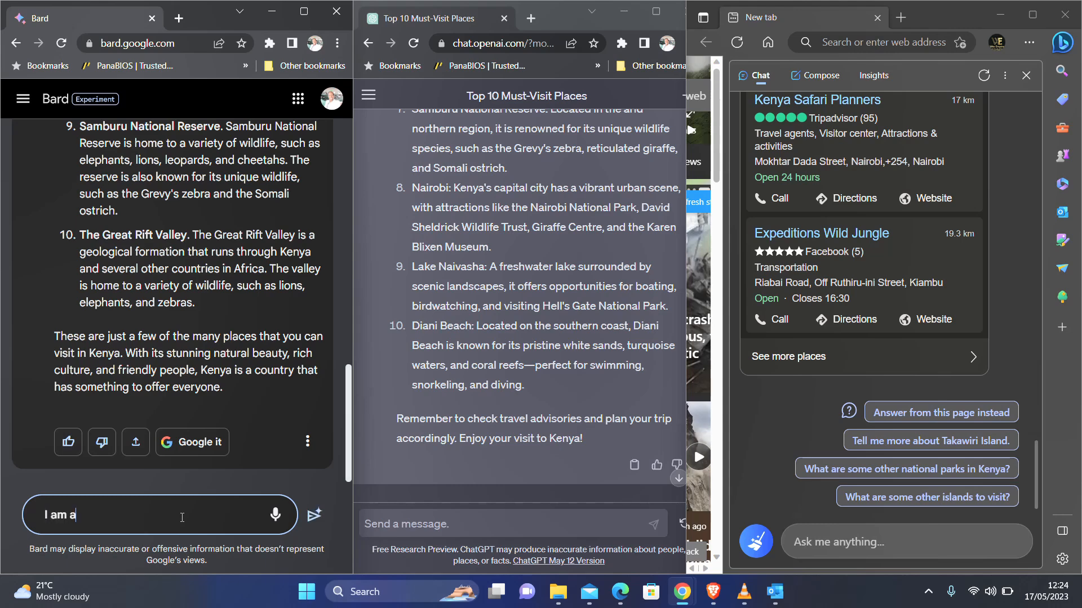
text(pplying for an IT s)
key(BackSpace)
text(Si)
key(BackSpace)
text(upport )
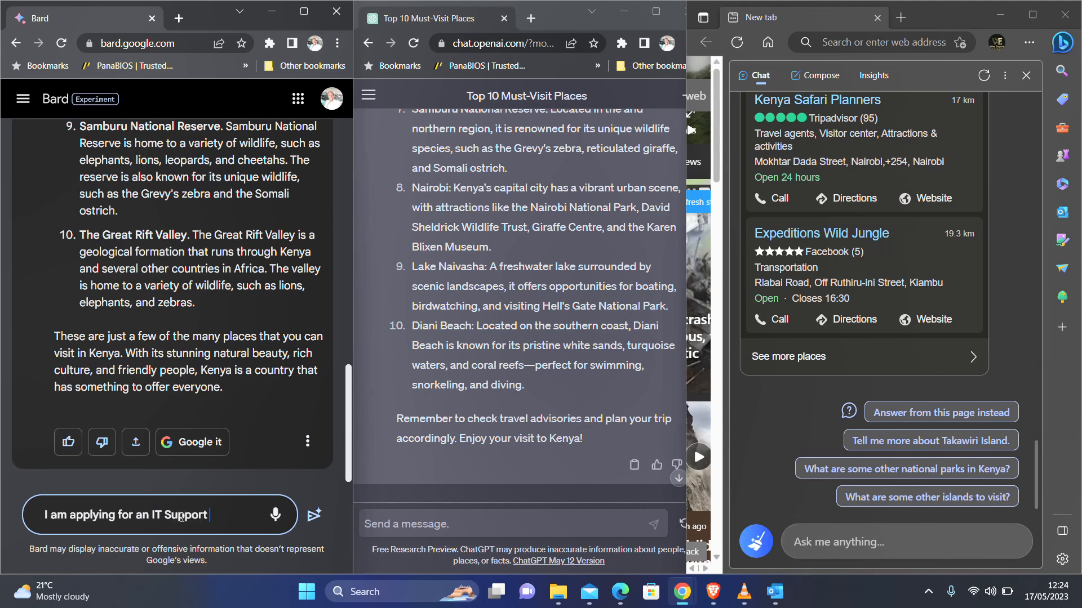
text(Roles)
key(BackSpace)
key(BackSpace)
text(at ABC Company)
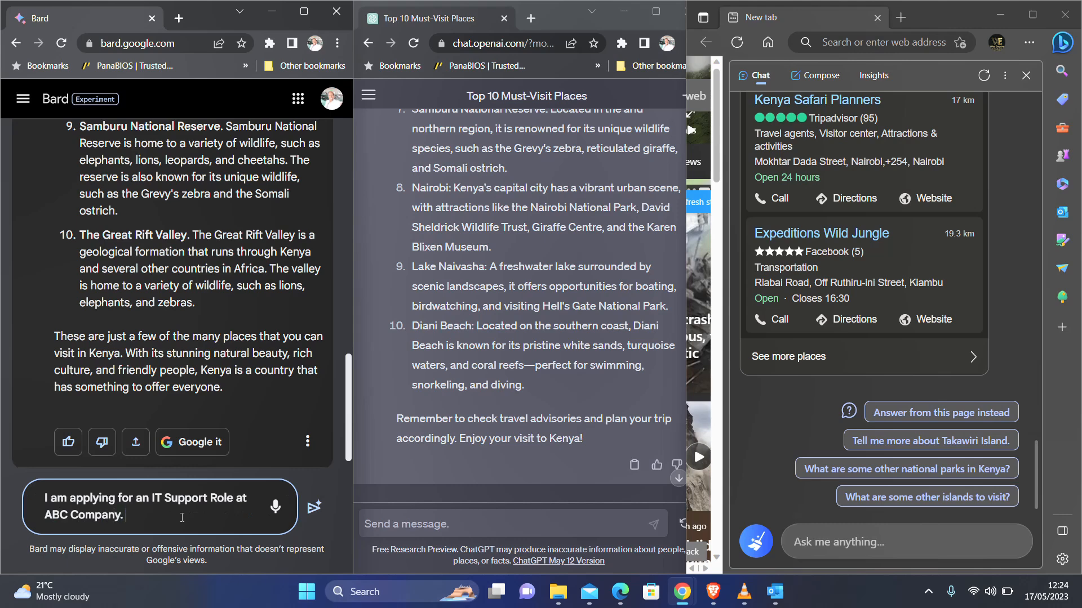
Complete the Bard prompt with "Can you help out with a cover letter, and consider that i have 10 years experience." and submit it
text(. Can you help out with a)
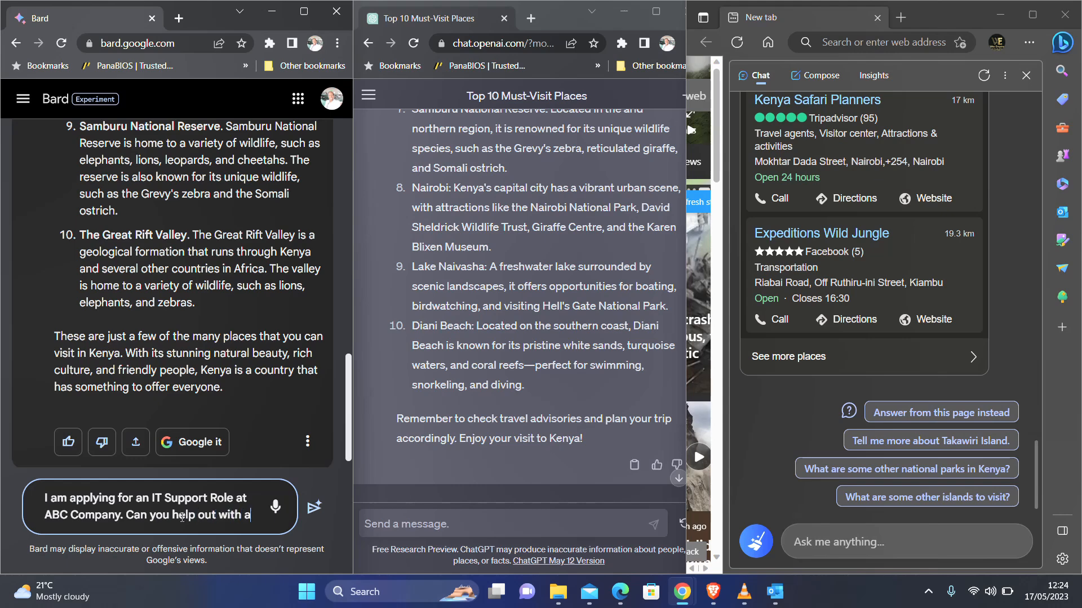
text( cover letter, and co)
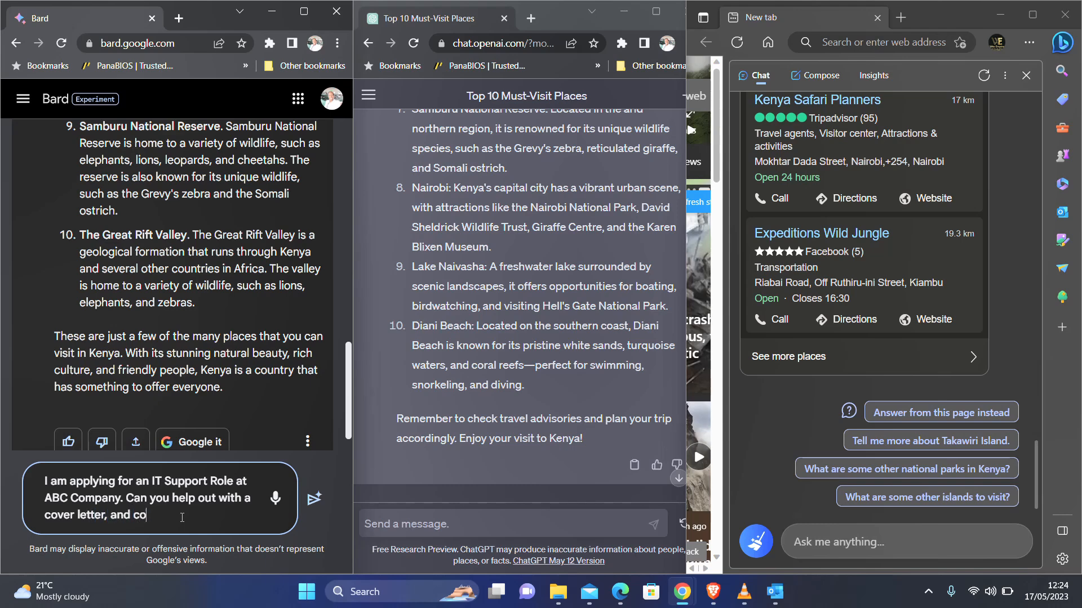
text(nsider that i have 10 year)
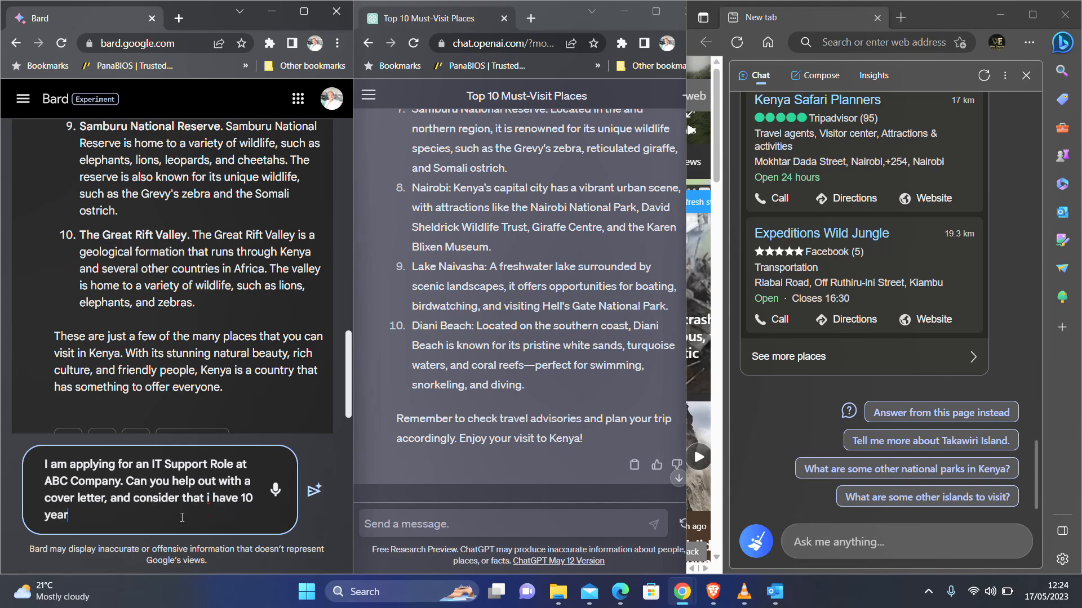
text(s experience)
key(Return)
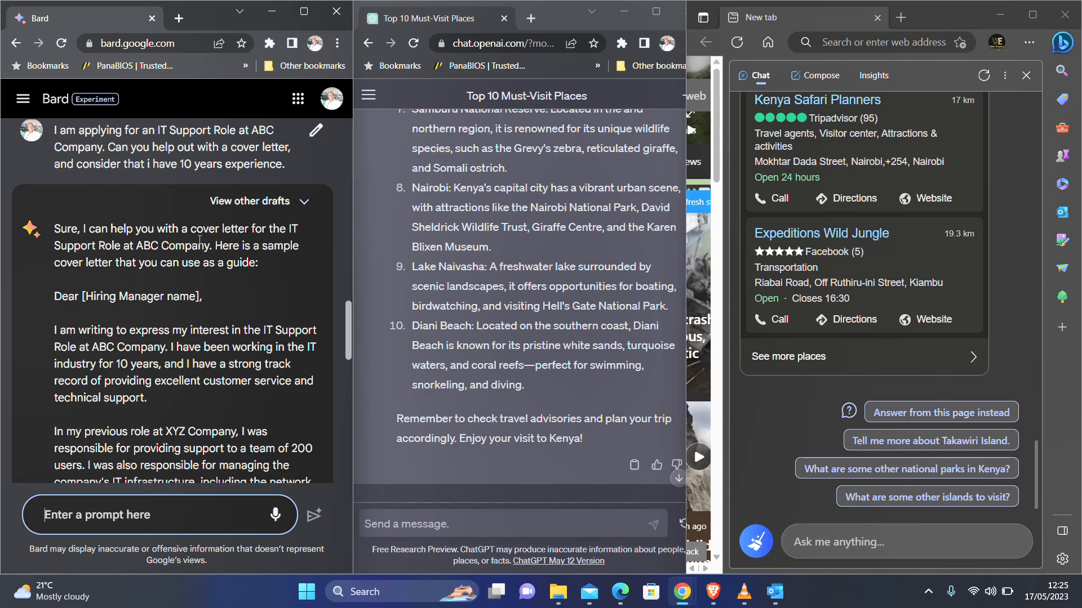
Read through Bard's sample cover letter down to its cited source and the related search topics
scroll(189, 279, down, 1)
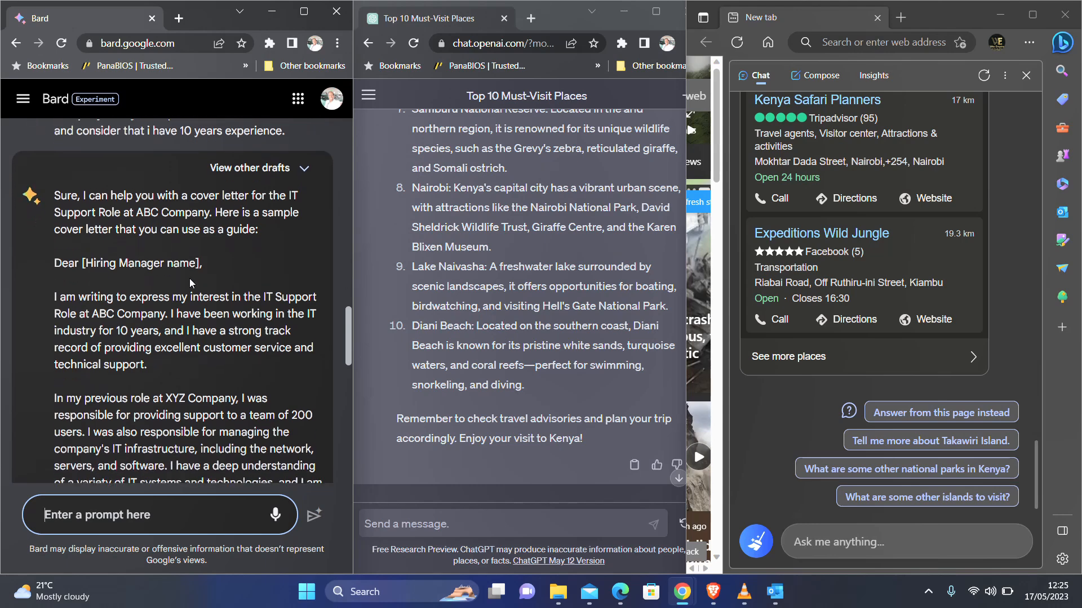
scroll(87, 224, down, 2)
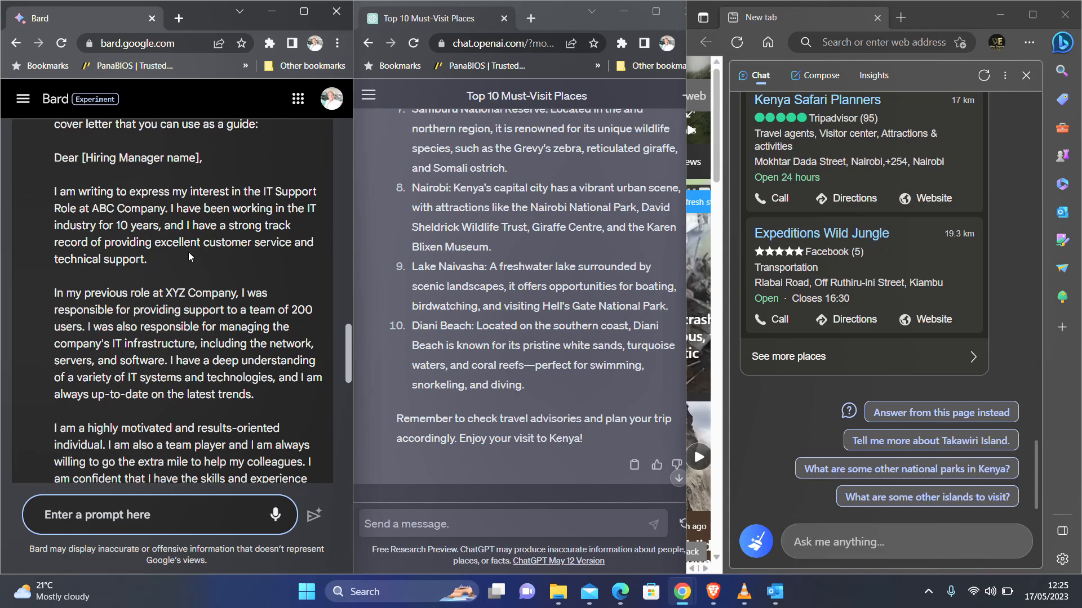
scroll(188, 257, down, 1)
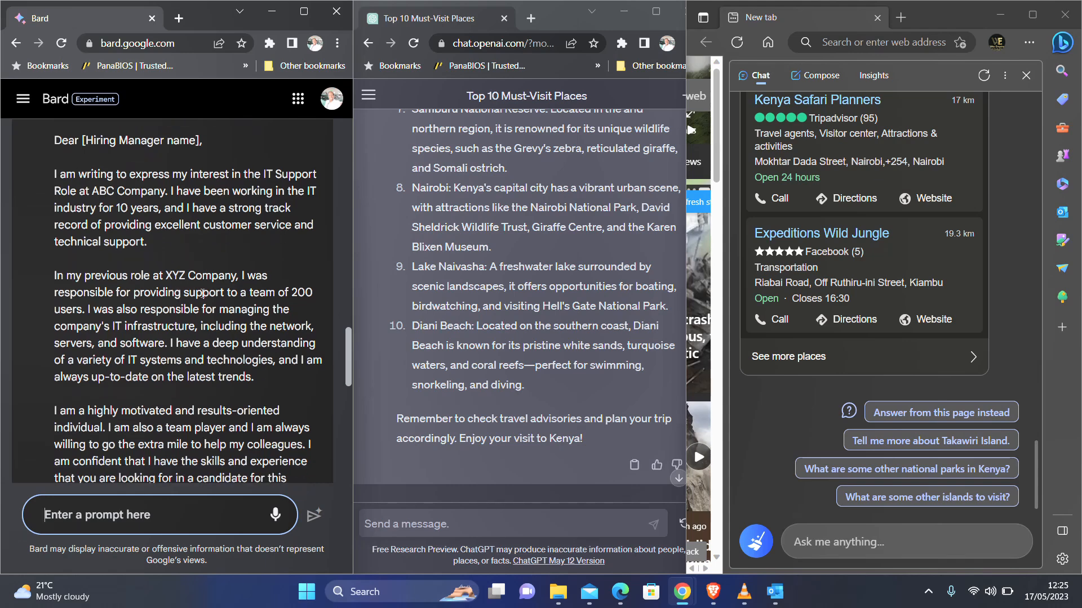
scroll(202, 293, down, 3)
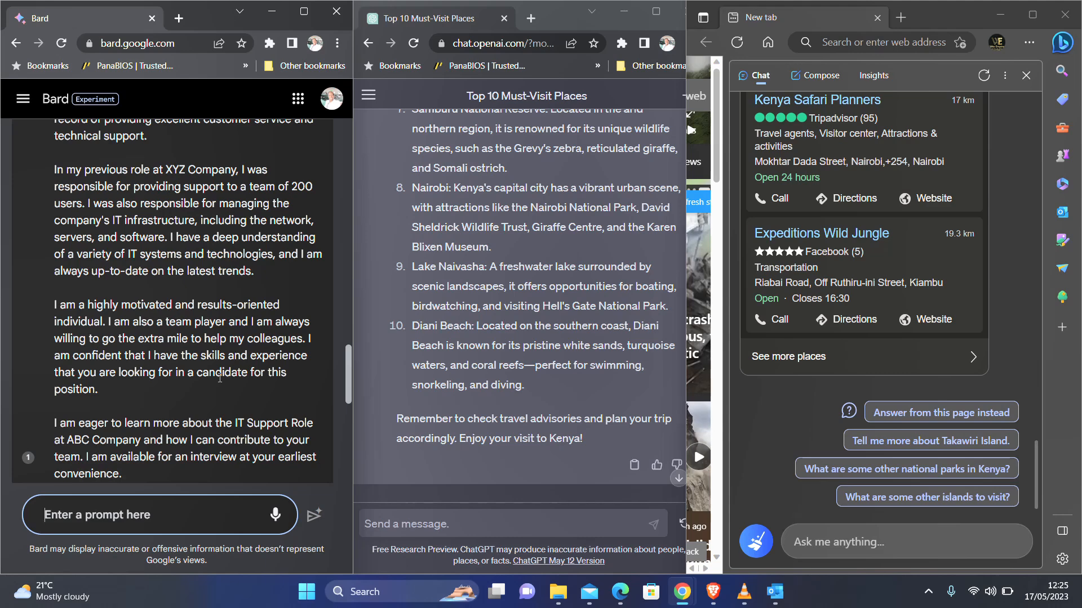
scroll(220, 378, down, 3)
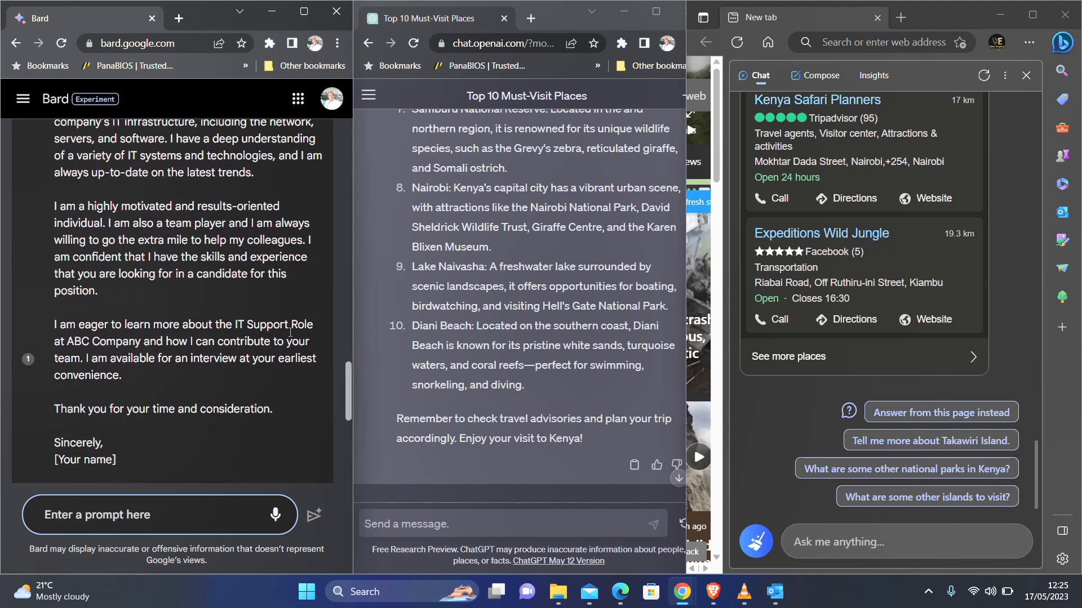
scroll(158, 369, down, 1)
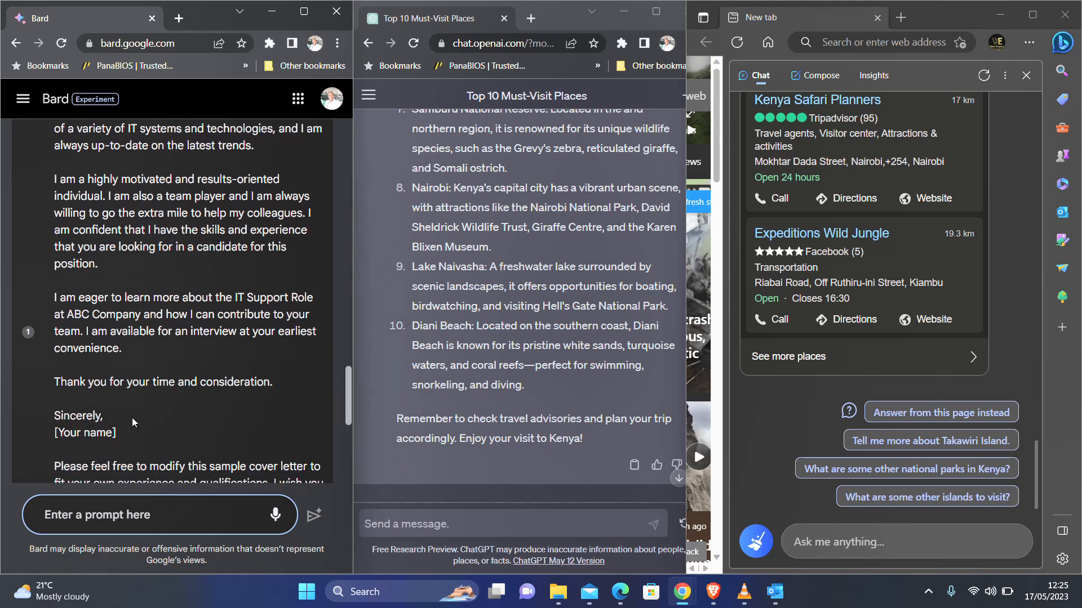
scroll(132, 417, down, 5)
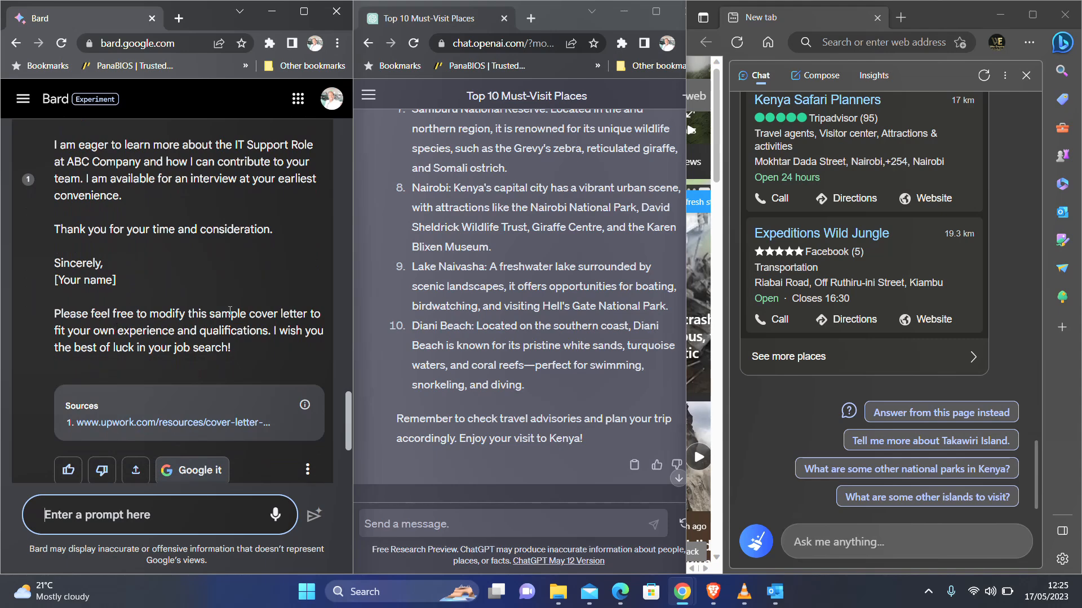
scroll(234, 316, down, 3)
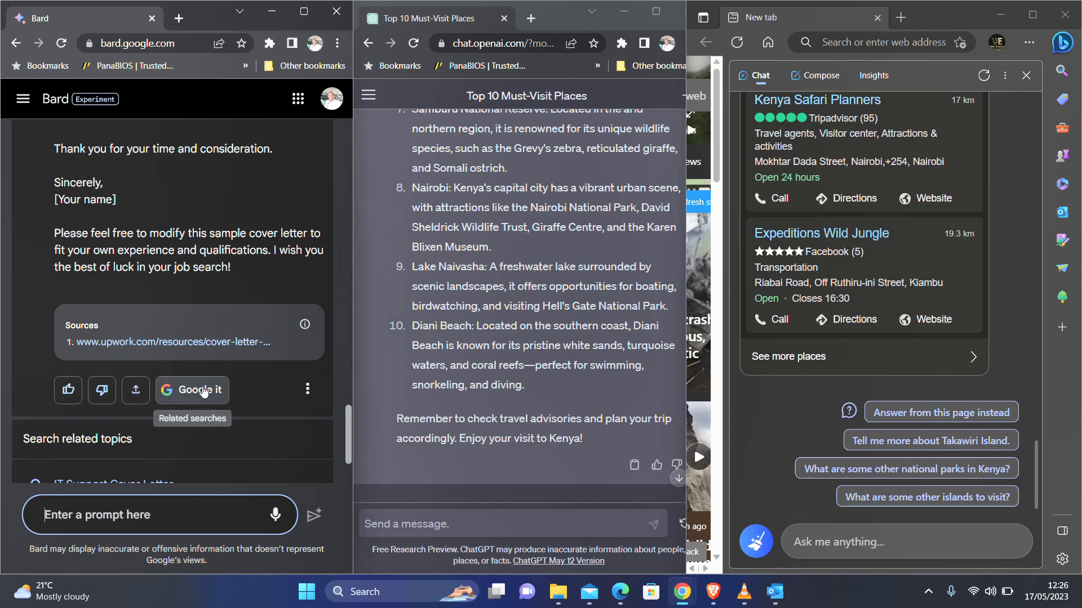
scroll(269, 393, down, 2)
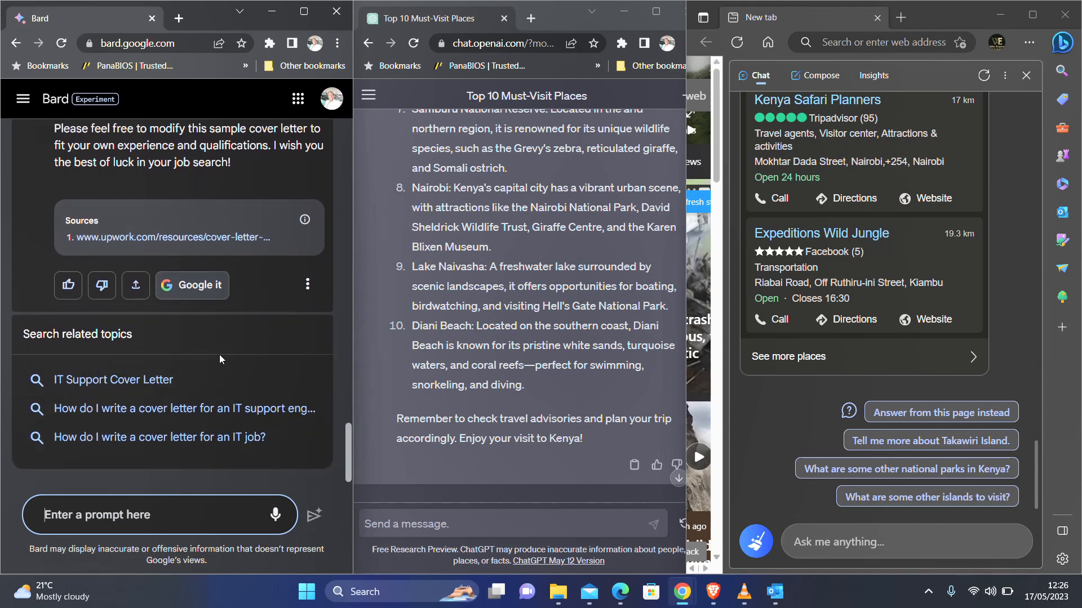
Copy the IT Support Role cover letter prompt from the Bard conversation and submit it to ChatGPT
scroll(218, 353, up, 5)
scroll(218, 353, up, 10)
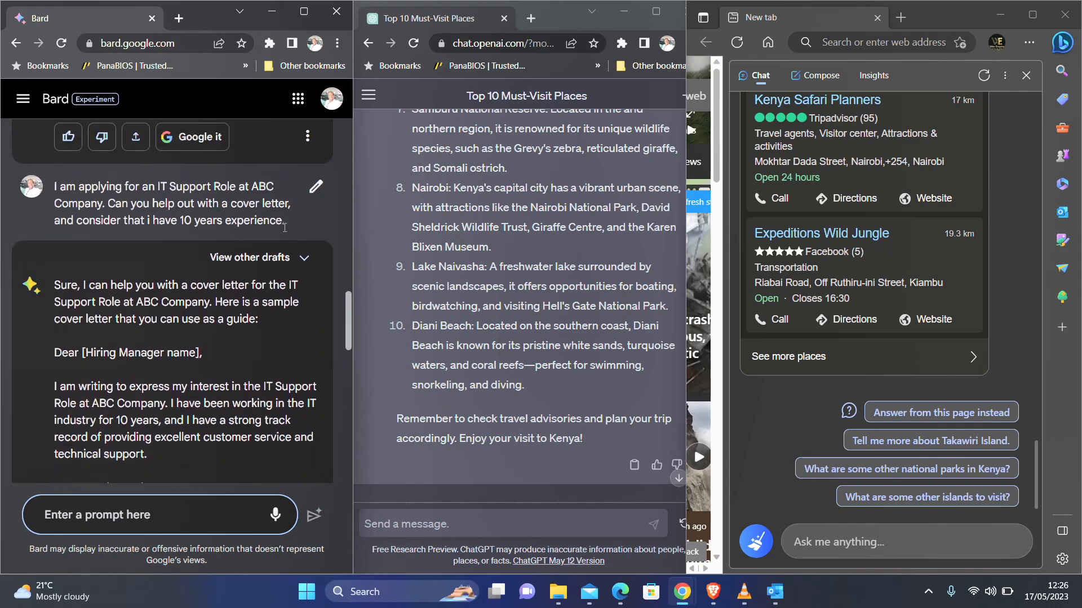
drag(285, 221, 59, 192)
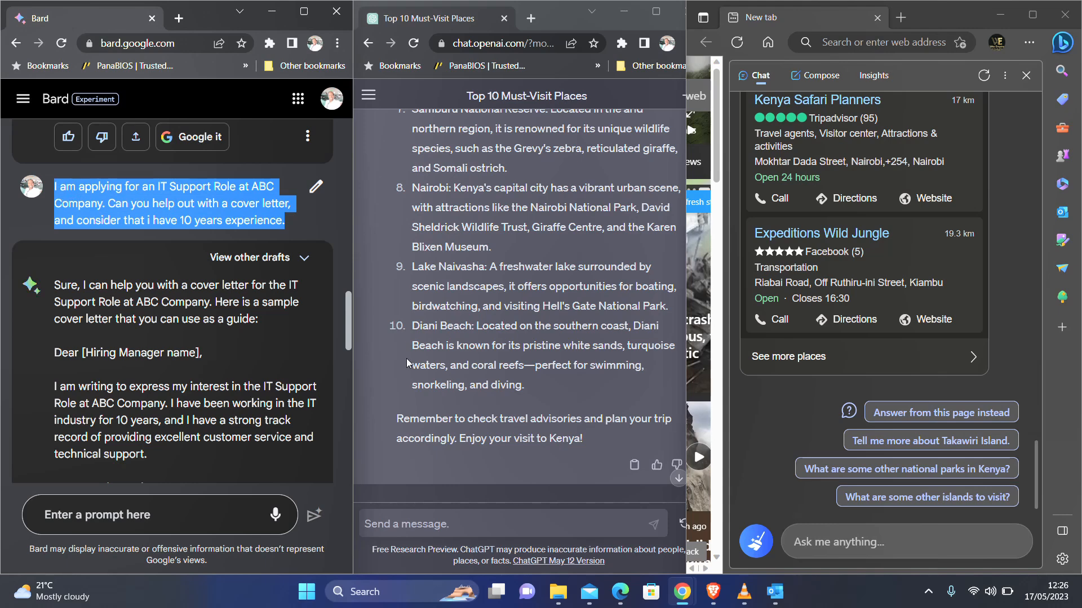
click(429, 523)
text(I am applying for an IT Support Role at ABC Company. Can you help out with a cover letter, and consider that i have 10 years experience.)
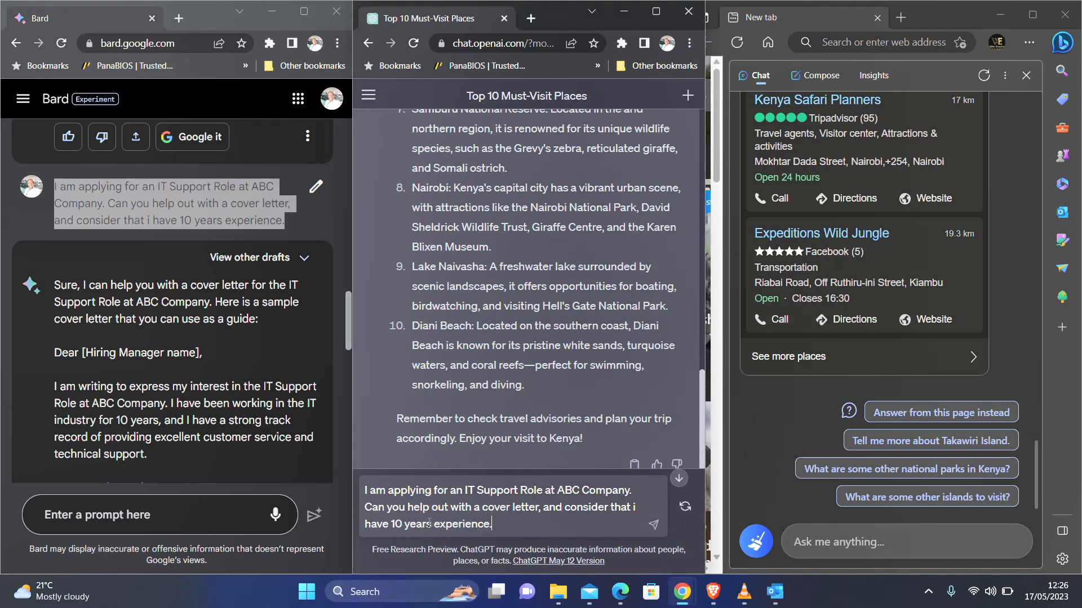
click(654, 525)
Review ChatGPT's cover letter from its contact header through the key qualifications to the closing
scroll(271, 379, down, 15)
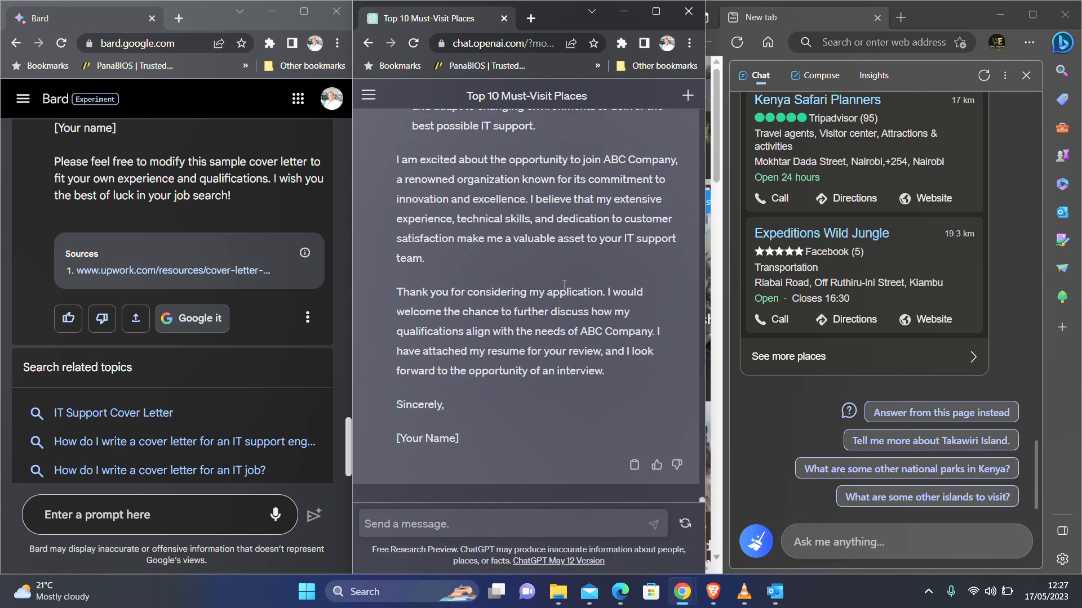
scroll(523, 371, up, 15)
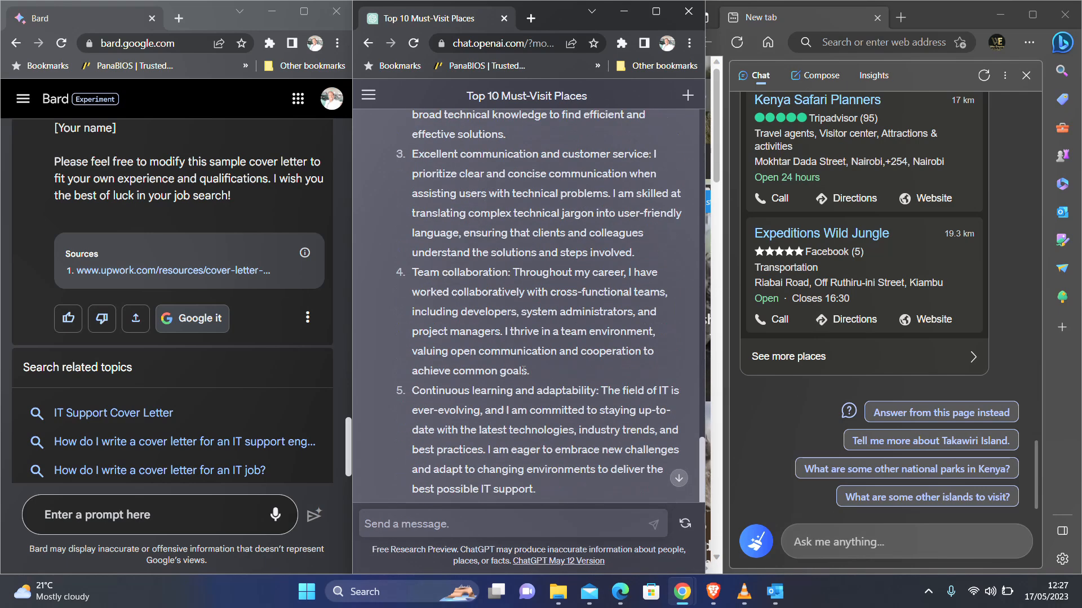
scroll(523, 371, up, 4)
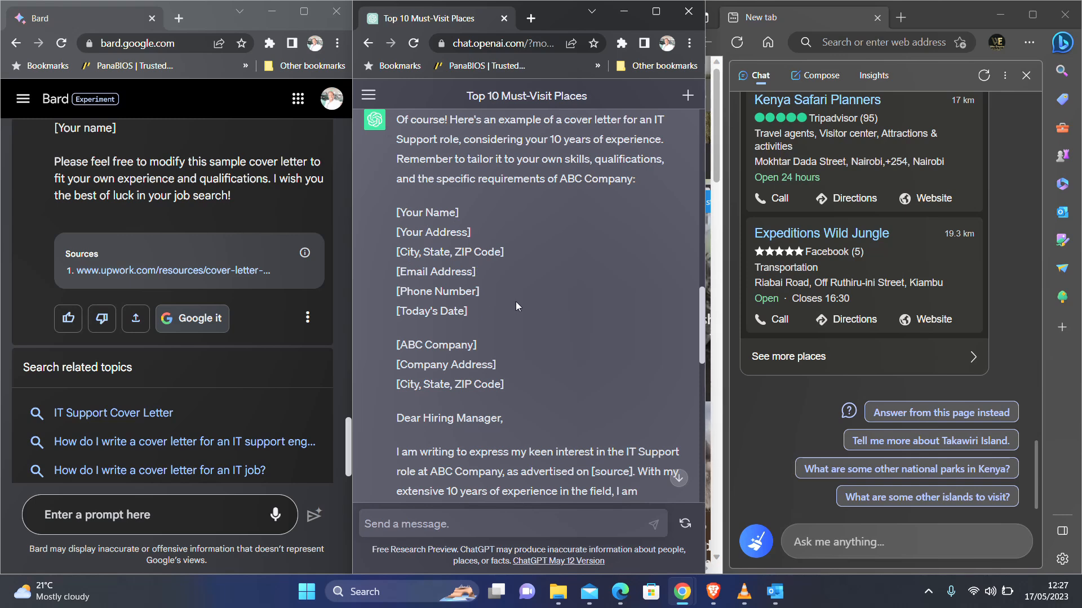
scroll(455, 294, down, 1)
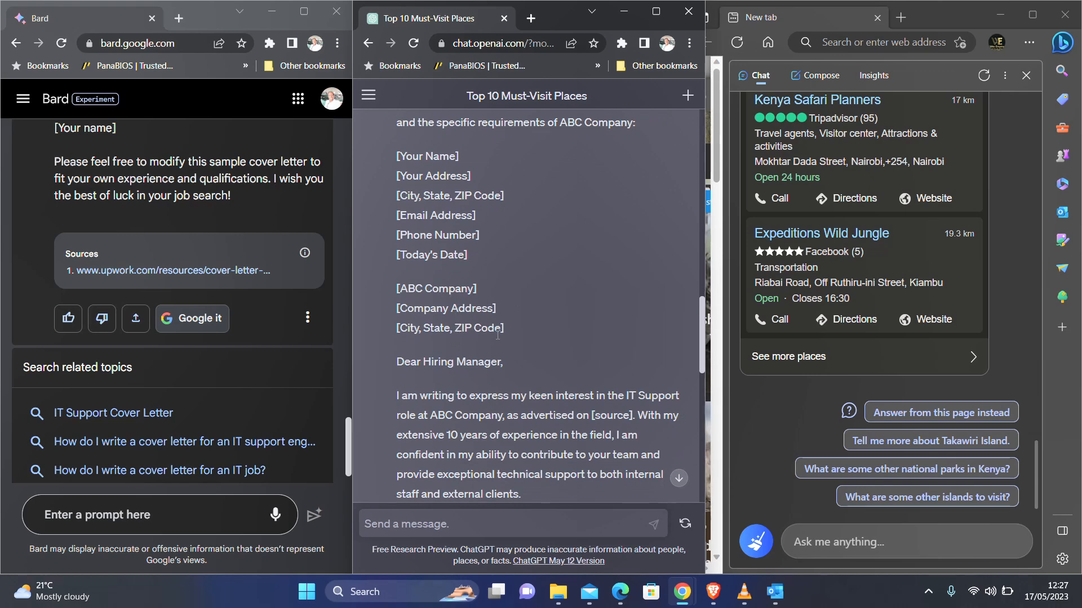
scroll(497, 335, down, 1)
scroll(497, 336, down, 1)
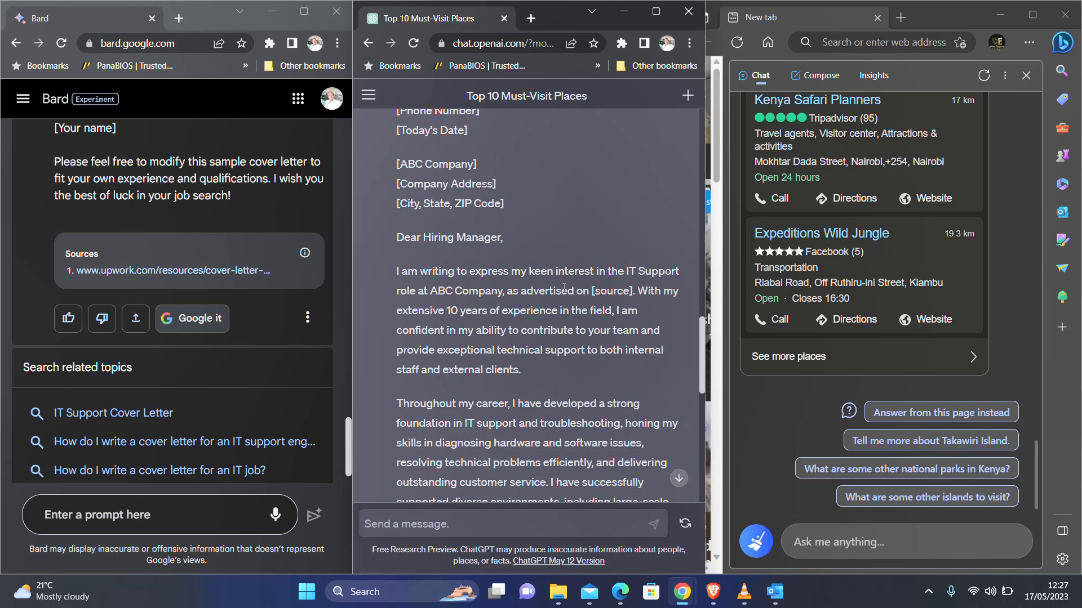
scroll(546, 304, down, 2)
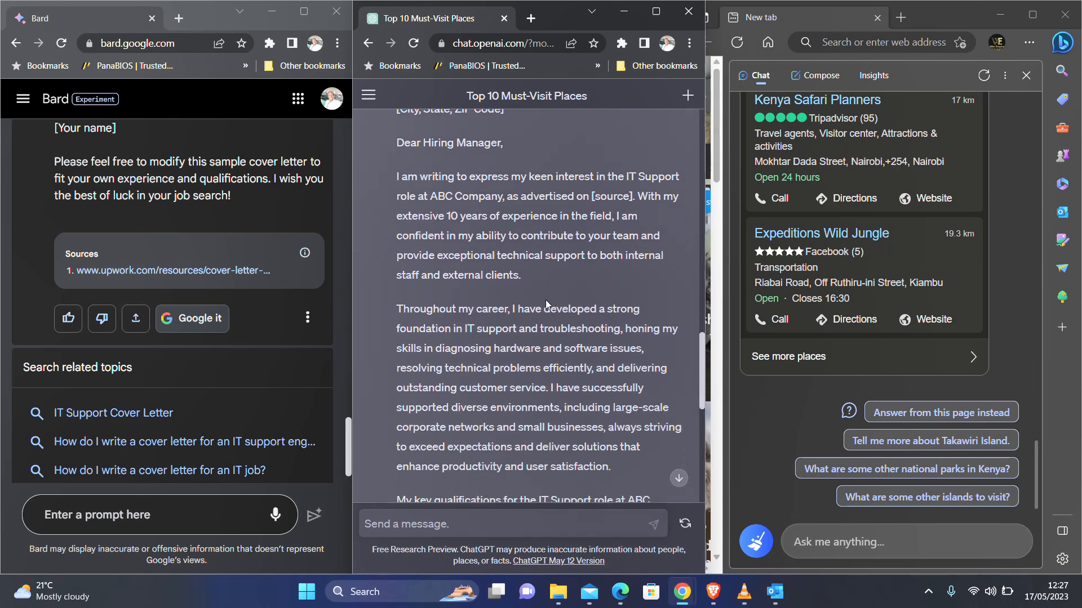
scroll(555, 285, down, 3)
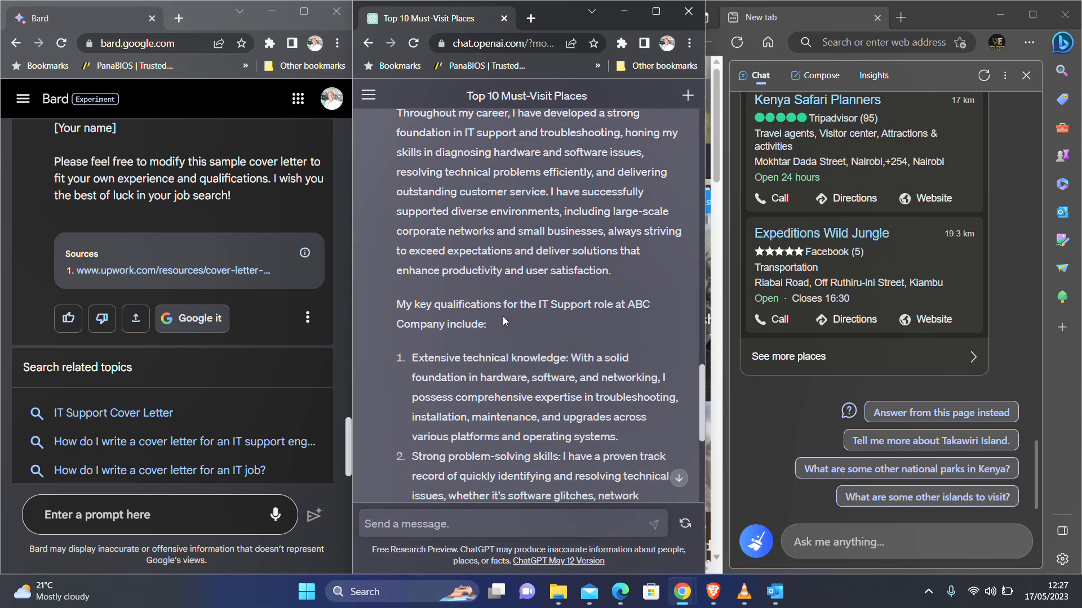
scroll(502, 316, down, 1)
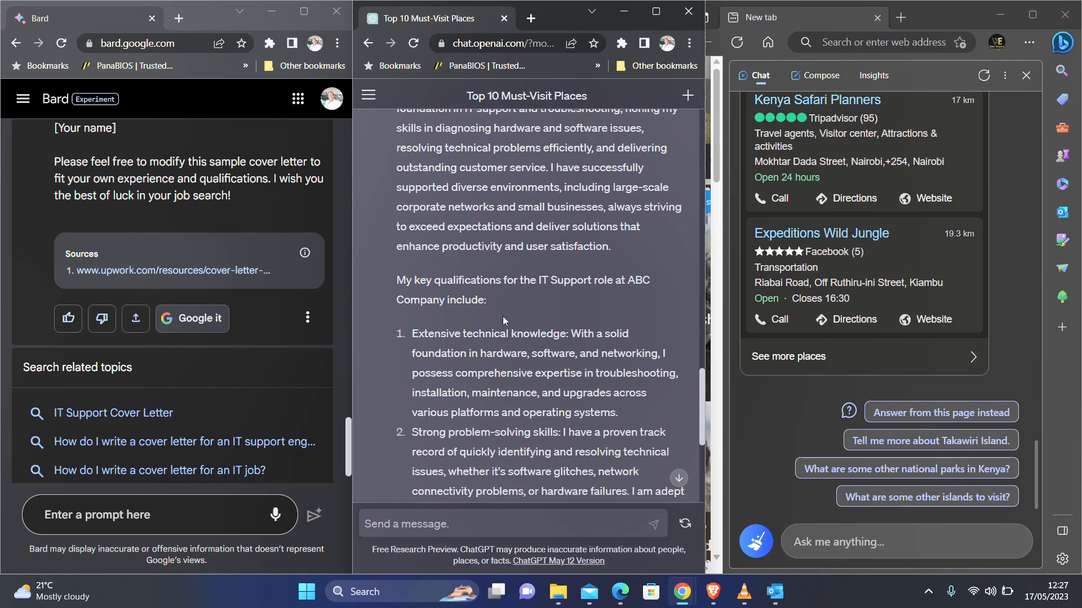
scroll(452, 294, down, 5)
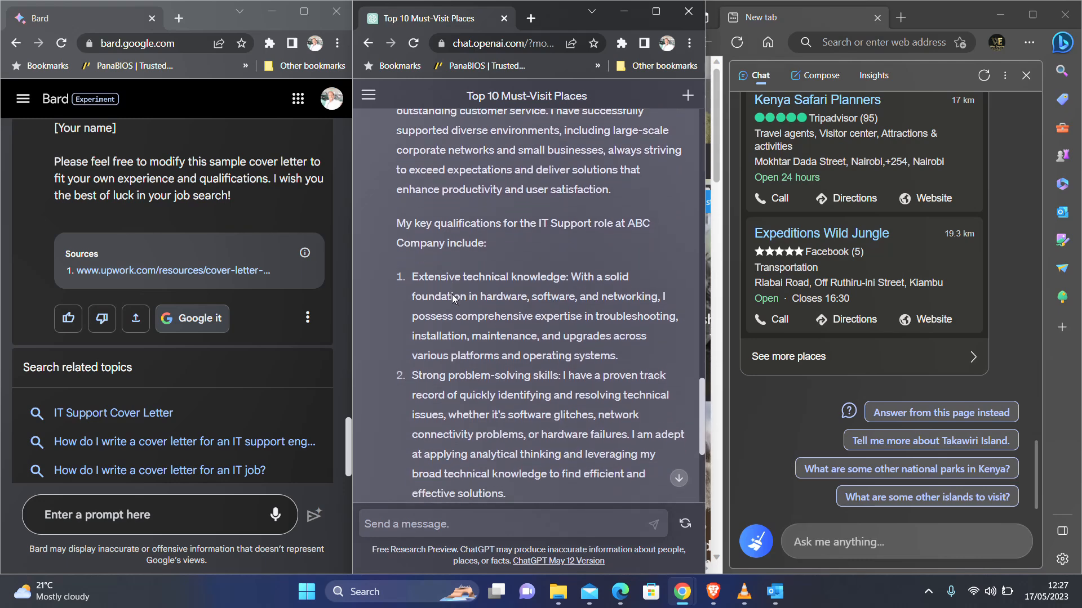
scroll(452, 298, down, 5)
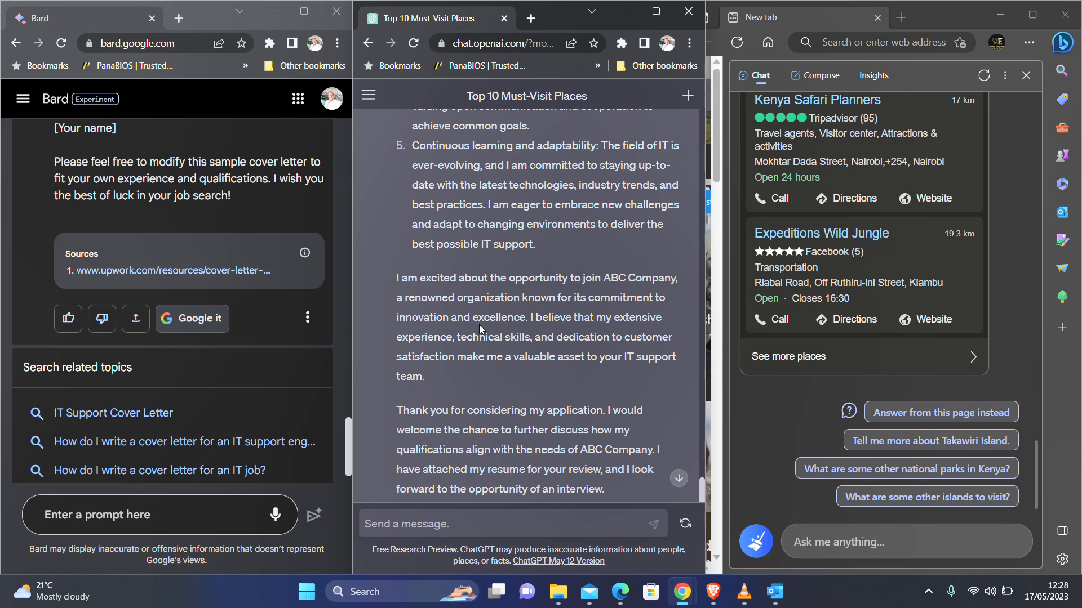
scroll(479, 326, down, 1)
scroll(479, 326, down, 2)
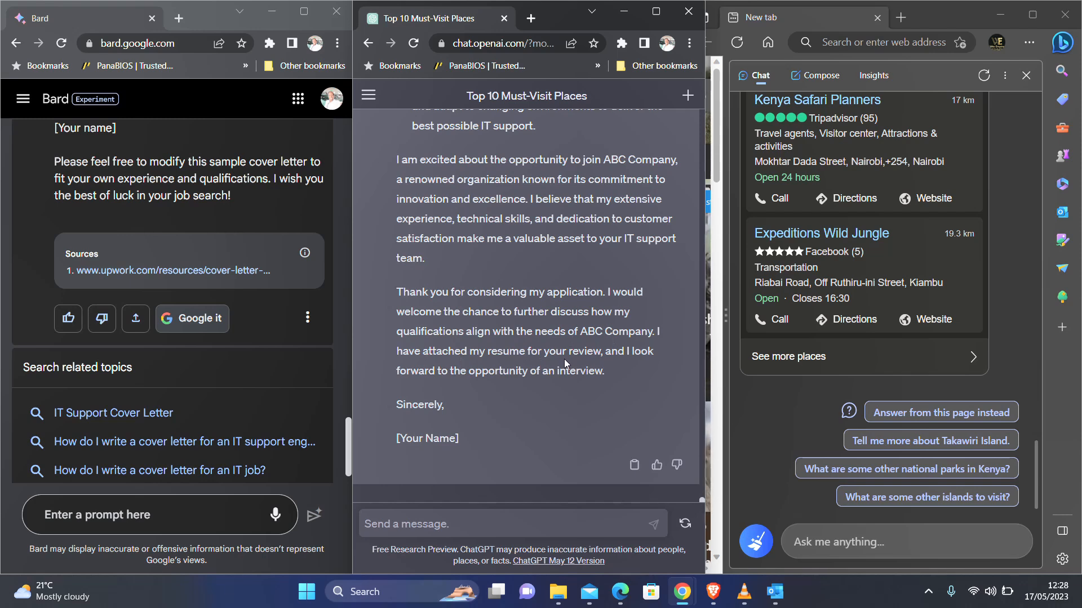
Submit the same IT Support Role cover letter prompt for ABC Company, mentioning 10 years experience, to Bing Chat
click(857, 543)
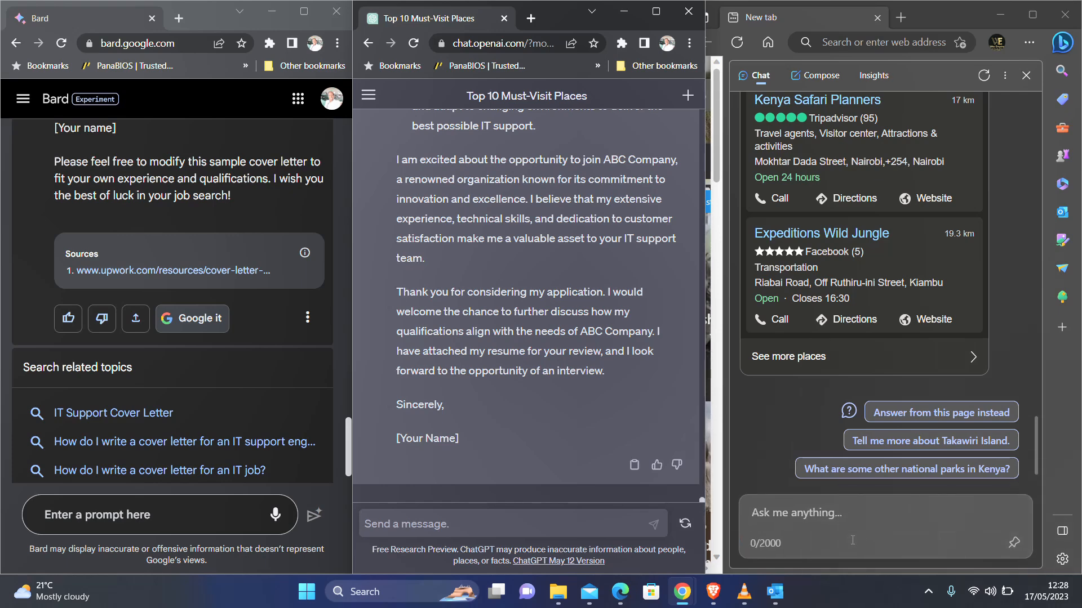
click(795, 514)
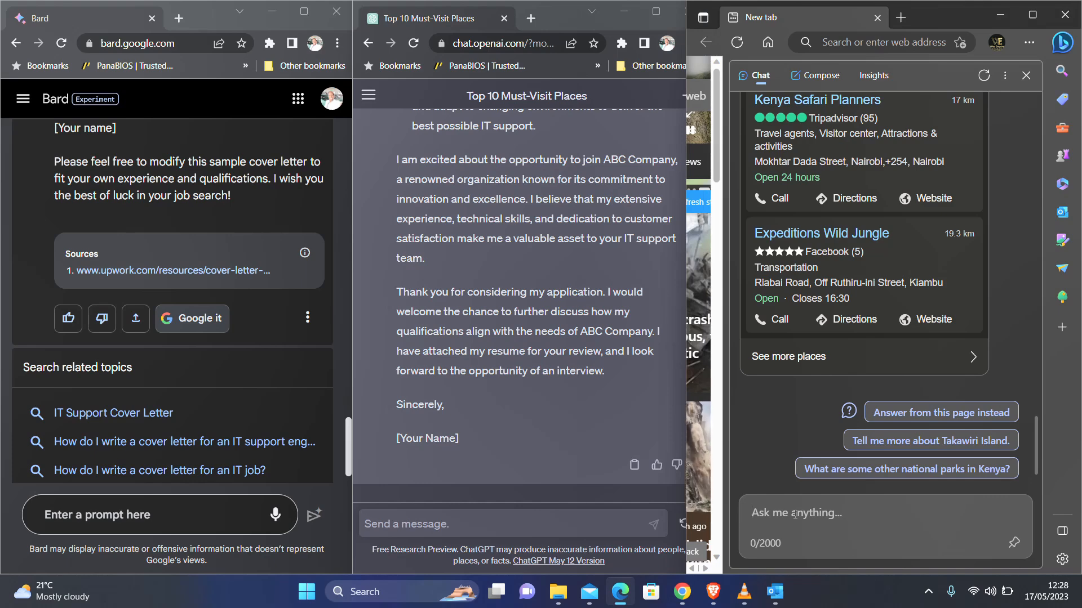
text(I am applying for an IT Support Role at ABC Company. Can you help out with a cover letter, and consider that i have 10 years experience.)
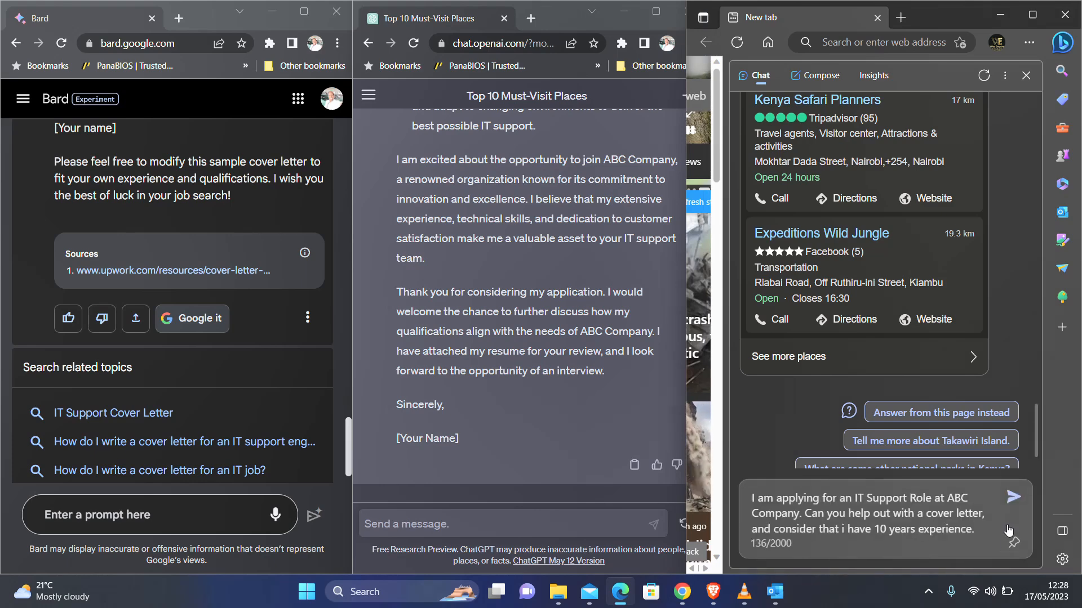
click(1012, 506)
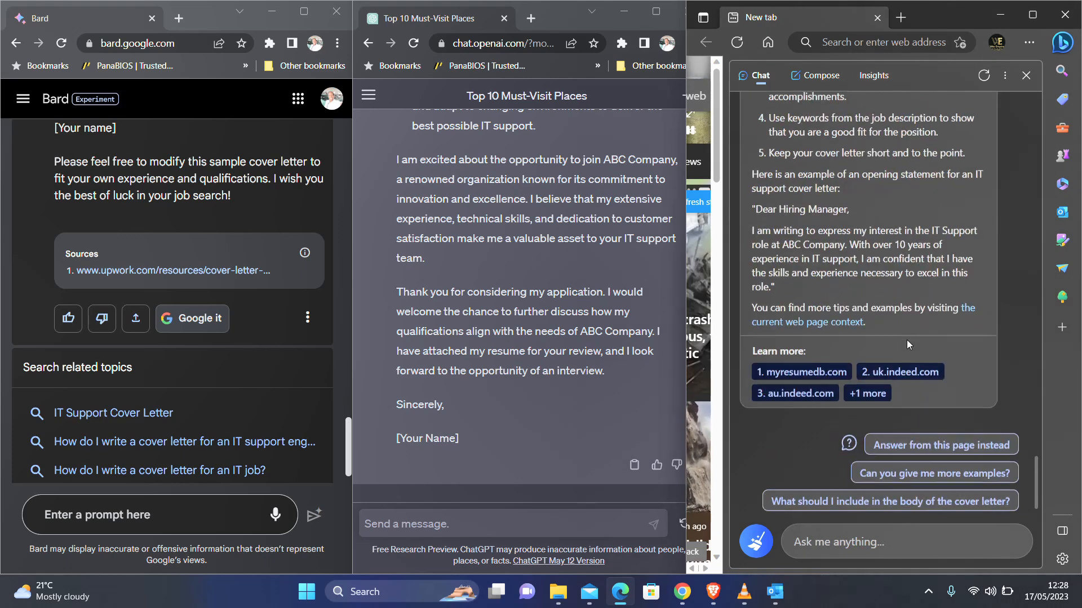
Review Bing Chat's cover letter tips and sample opening statement, and compare them with the key qualifications and closing in ChatGPT's letter
scroll(907, 344, up, 5)
scroll(907, 345, down, 7)
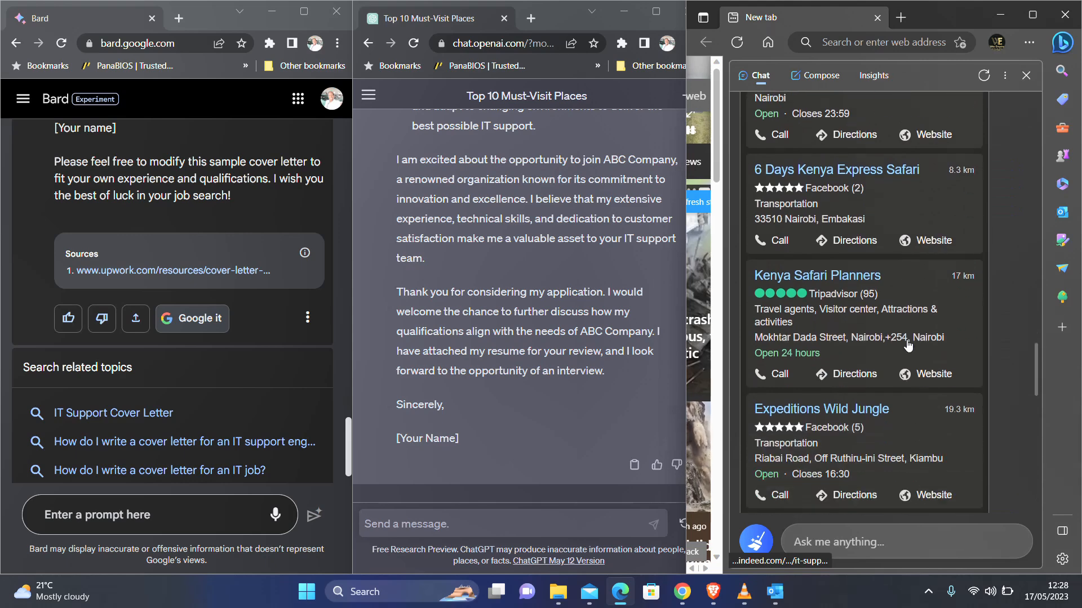
scroll(908, 345, down, 2)
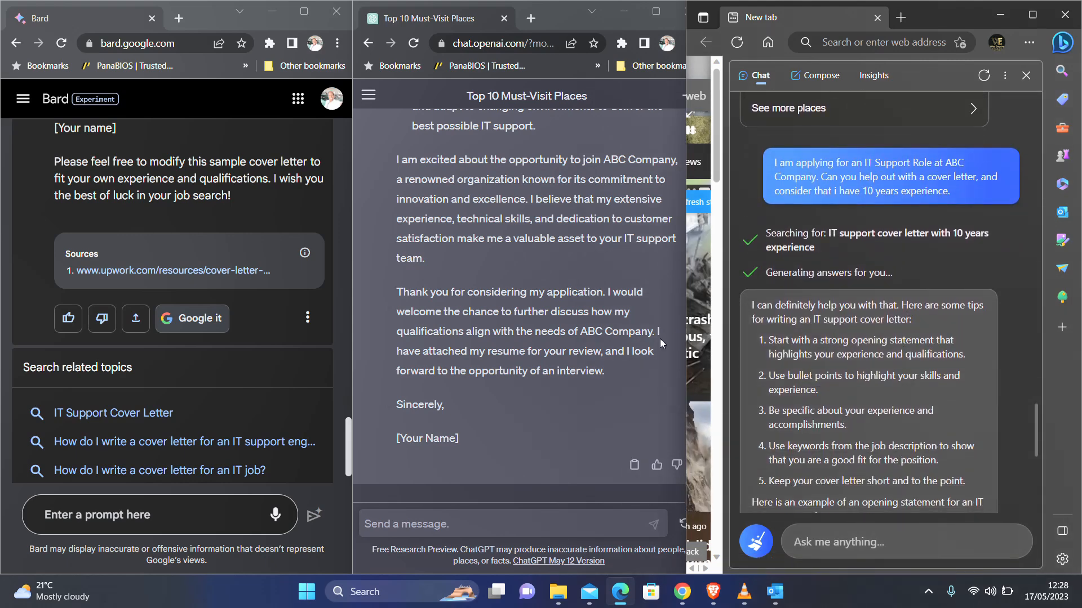
scroll(847, 317, down, 3)
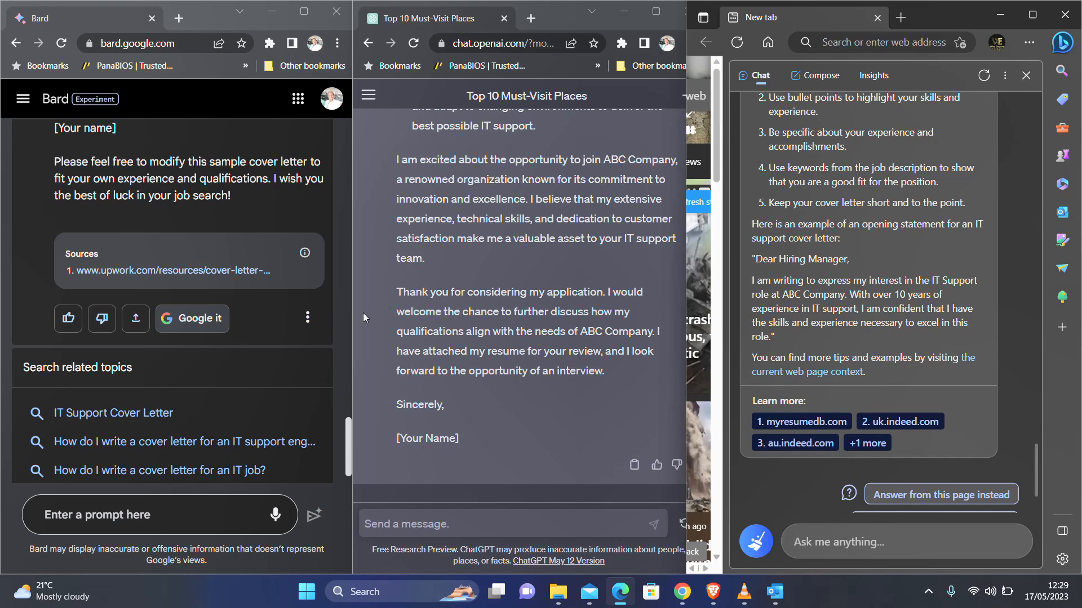
scroll(442, 308, up, 10)
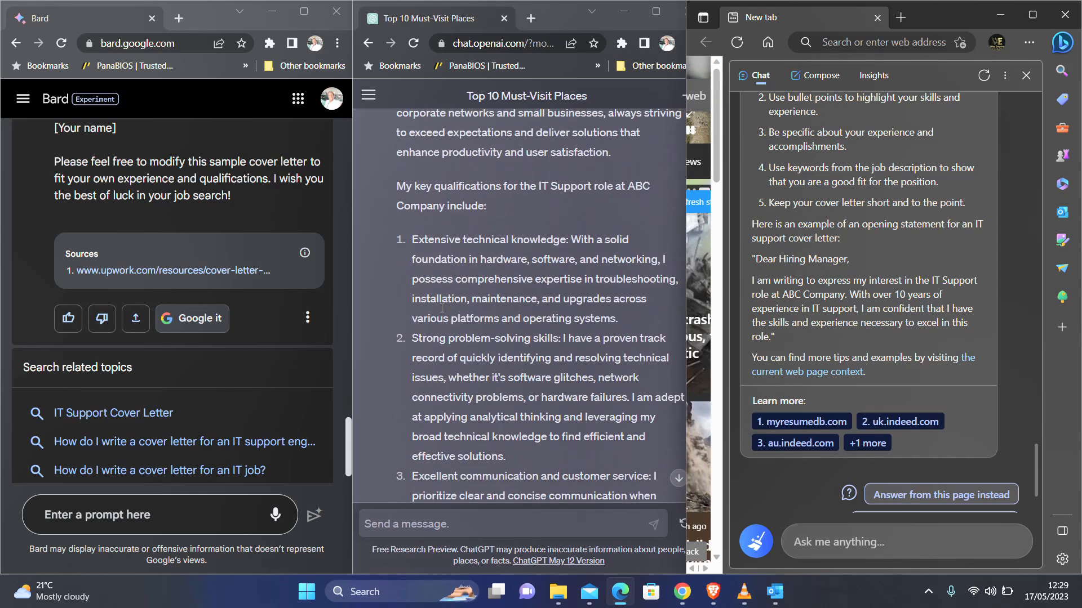
scroll(442, 308, down, 10)
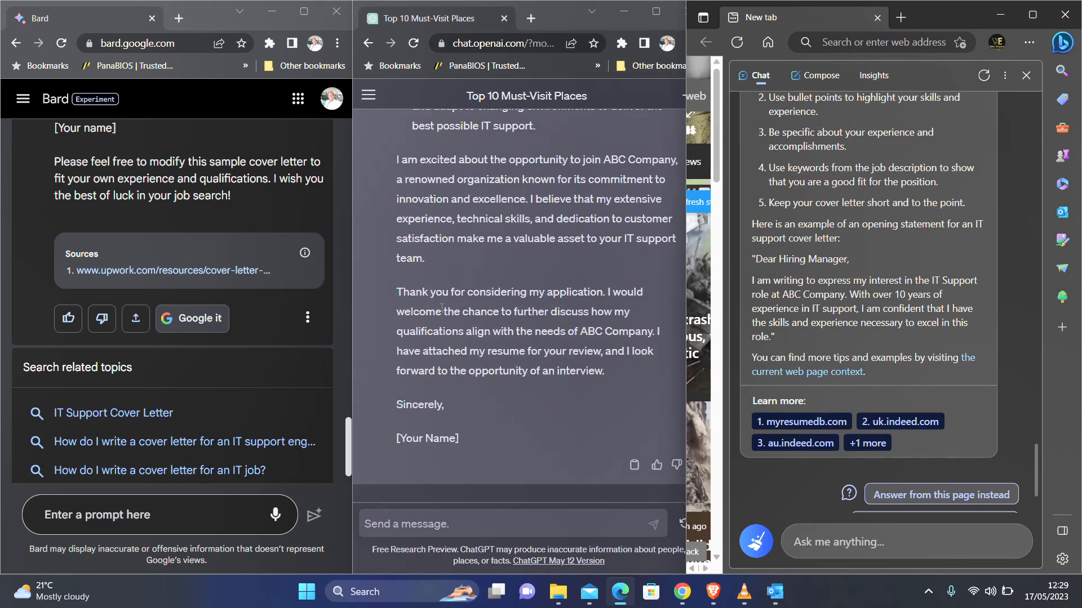
scroll(442, 308, up, 10)
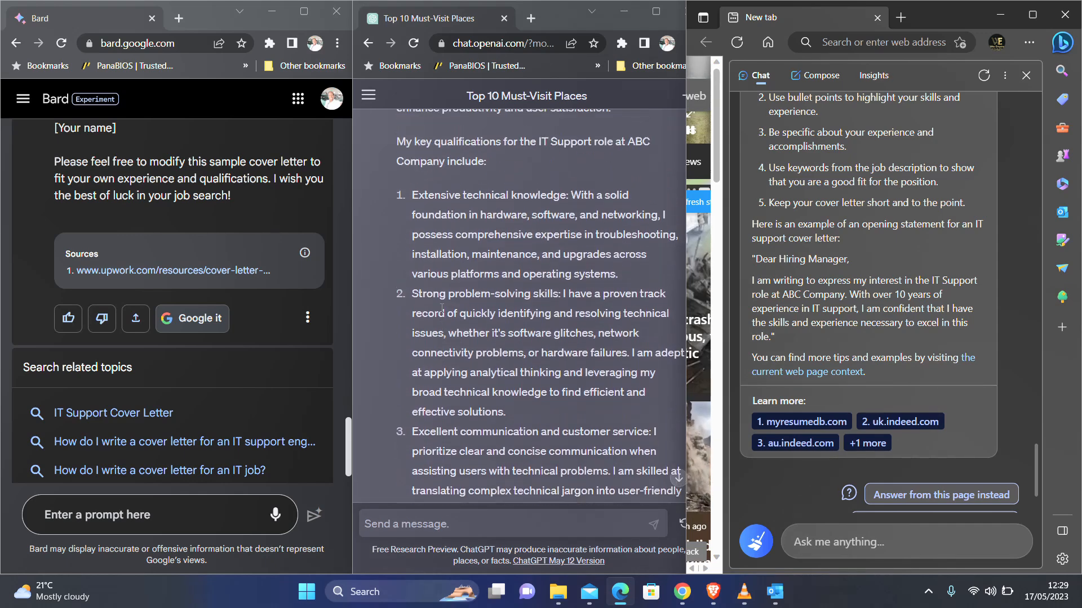
scroll(442, 308, up, 1)
scroll(442, 308, down, 10)
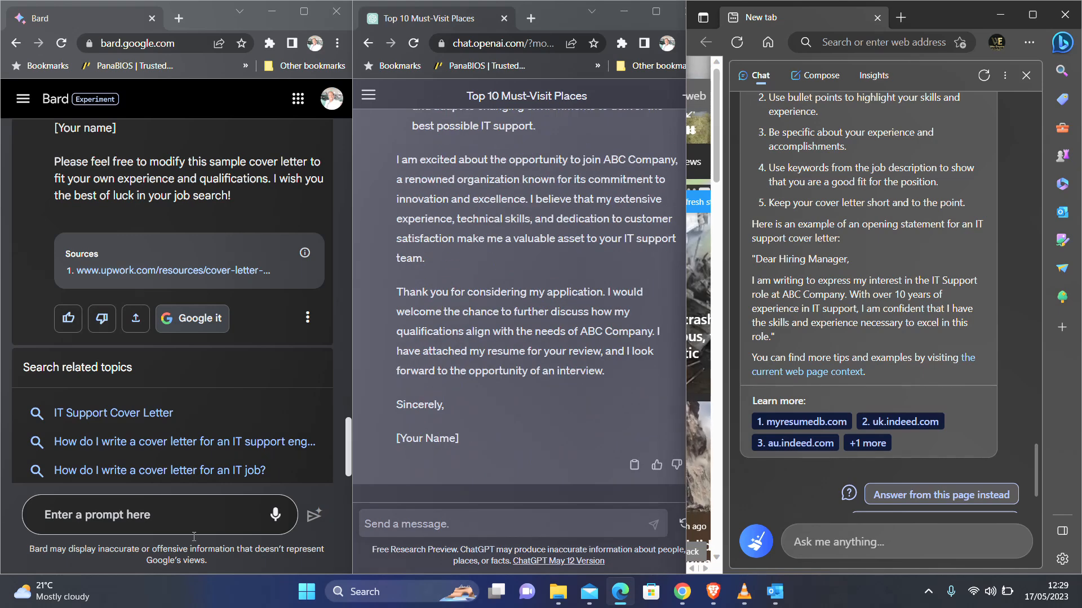
Write the Bard prompt "I need a CV for an IT Support Role. can you help generate one?"
click(146, 519)
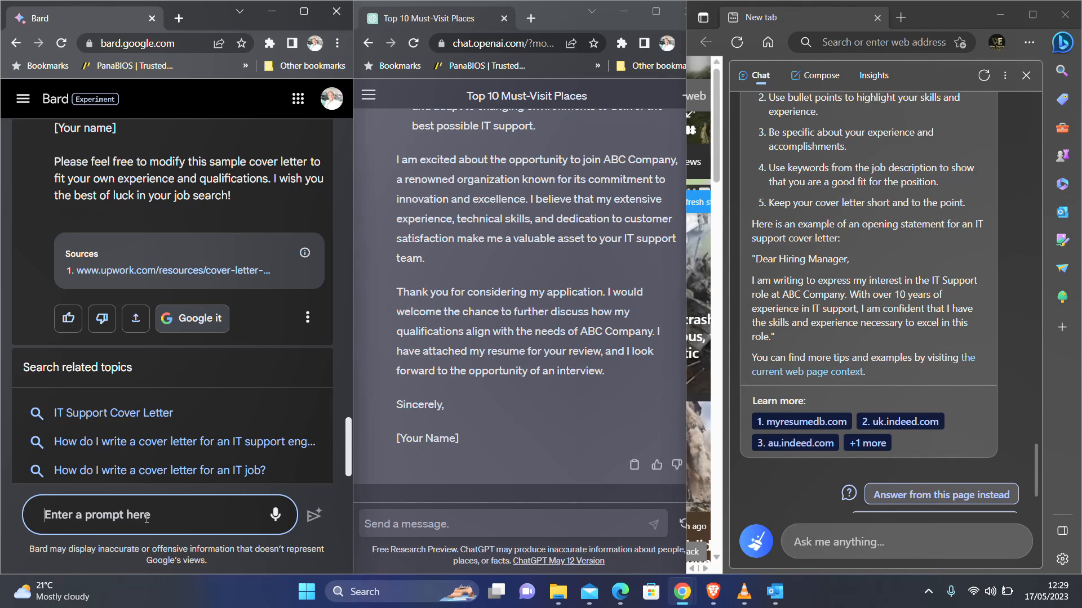
click(146, 519)
text(I ned)
key(BackSpace)
text(ed a CV for an IT)
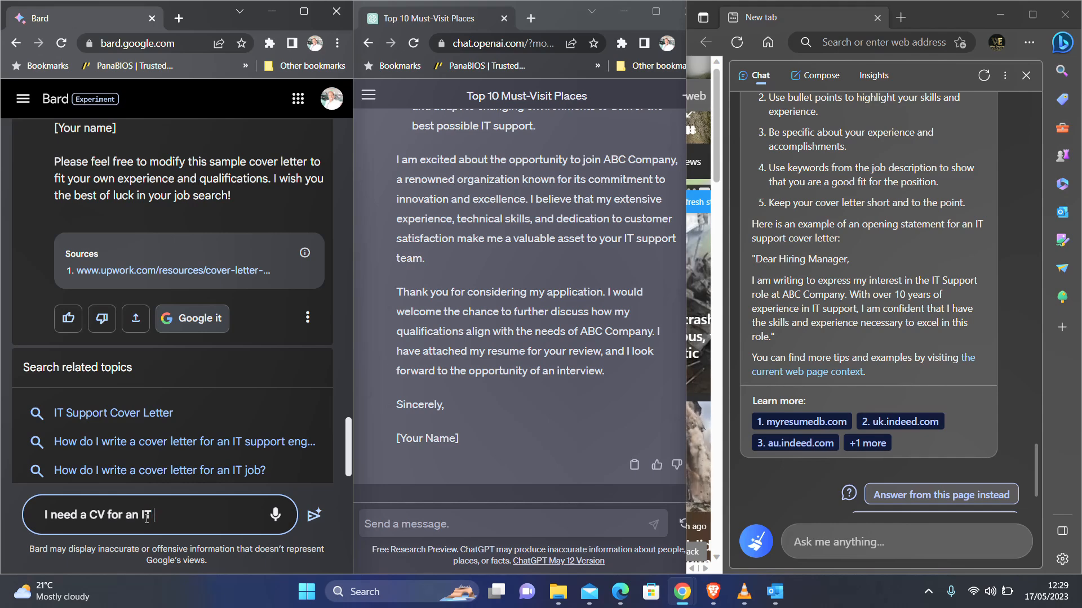
text( Support )
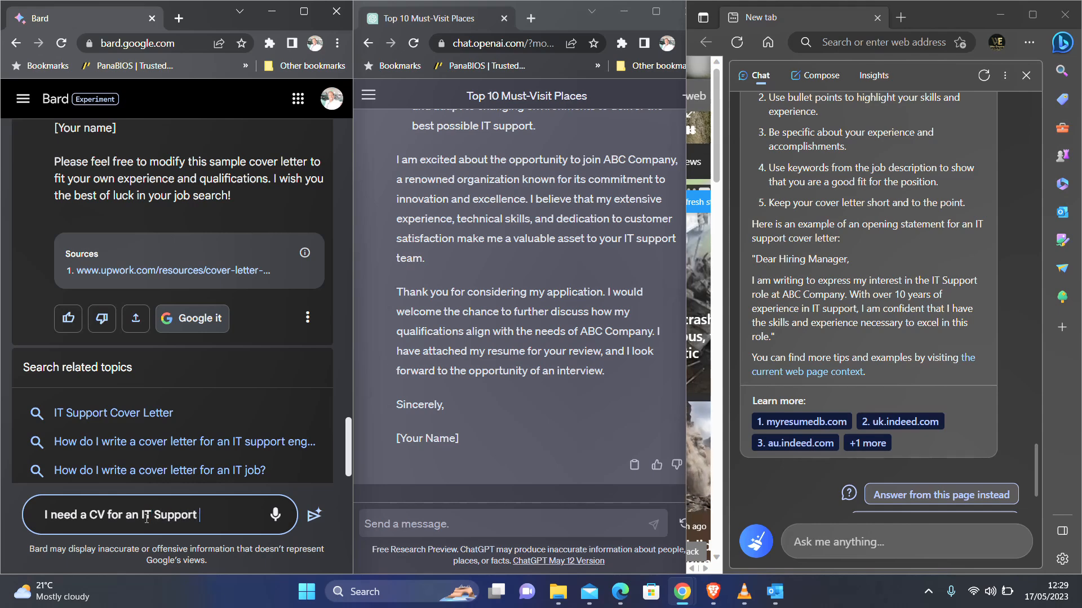
text(Role. can you help generate one?)
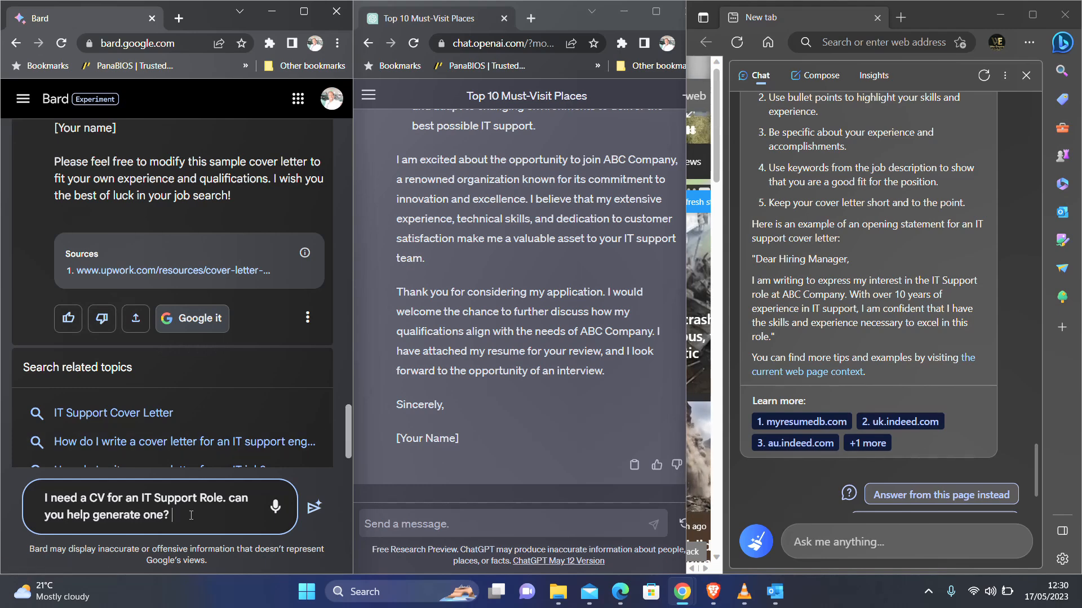
Copy the full CV prompt text and submit the prompt to Bard
key(ctrl+a)
key(ctrl+c)
click(216, 512)
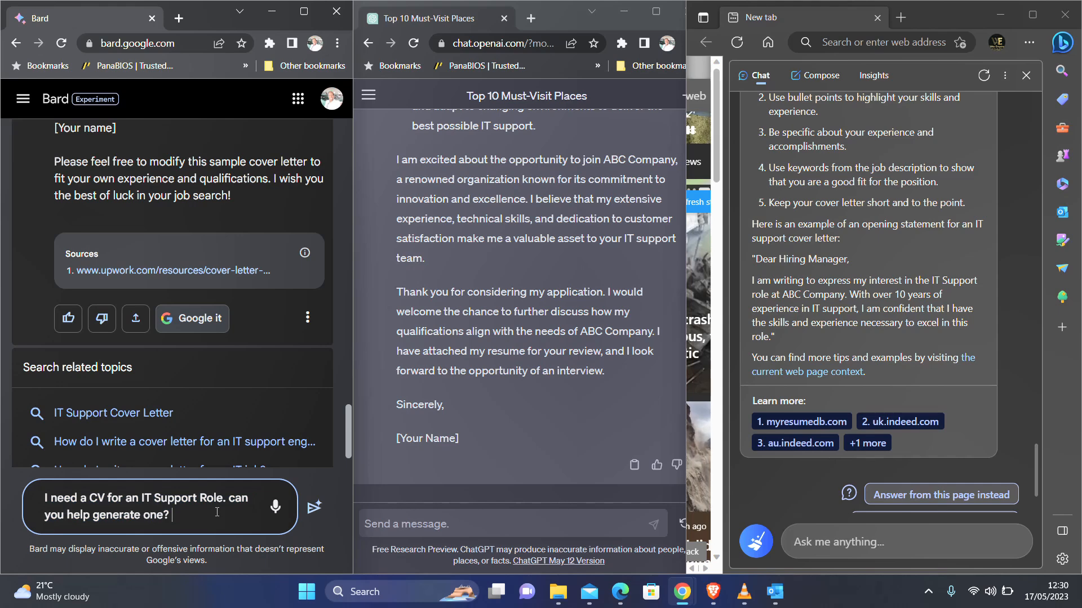
click(314, 508)
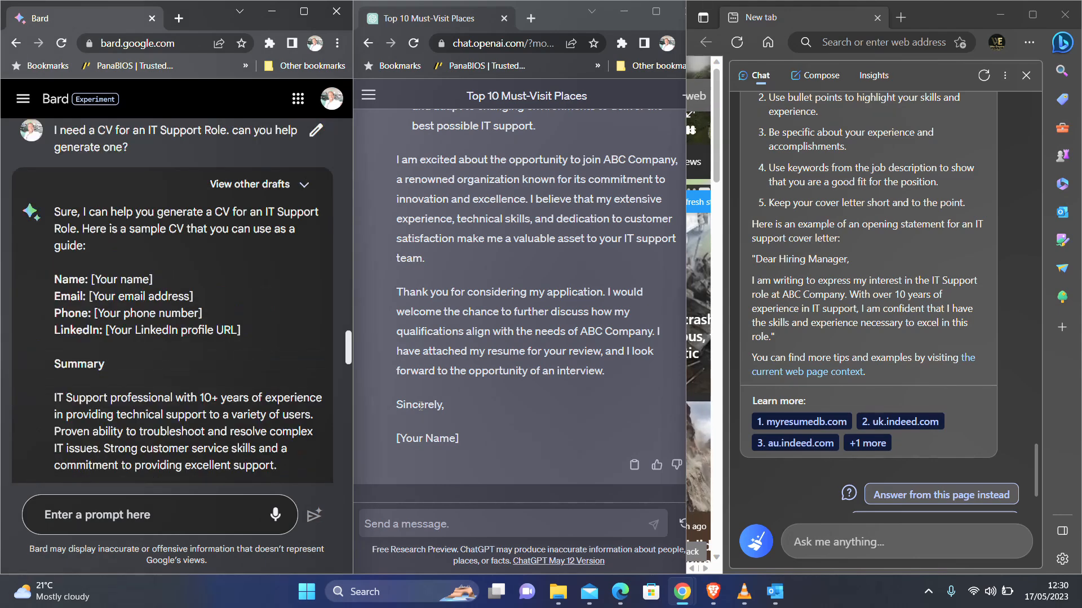
Read through Bard's sample CV from the contact details, summary and skills to the experience, education, awards and references
scroll(130, 276, down, 1)
scroll(129, 276, down, 1)
scroll(130, 276, up, 1)
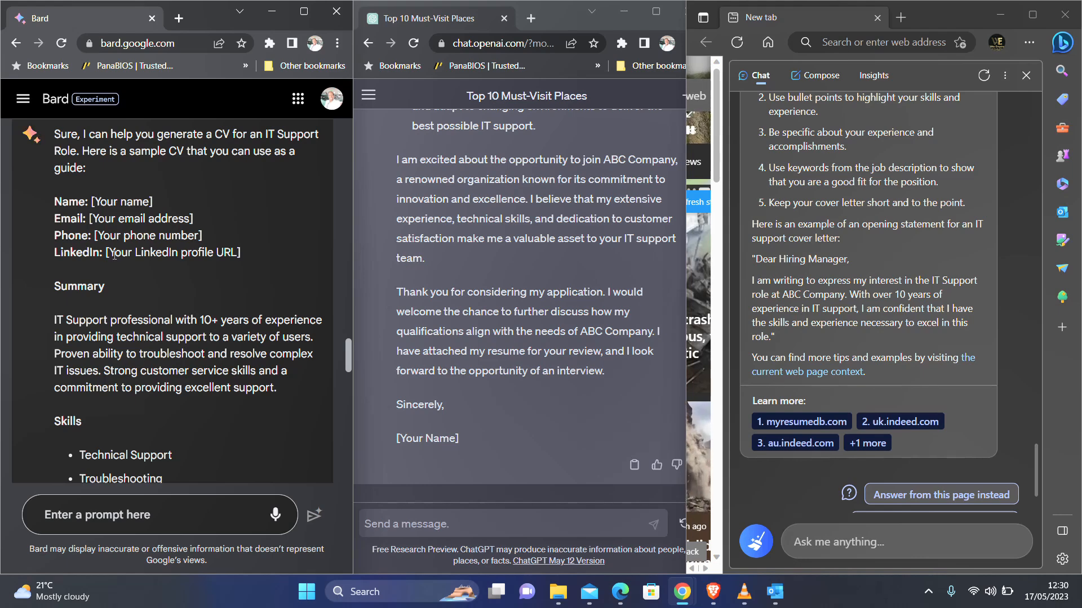
scroll(124, 287, down, 1)
scroll(125, 290, down, 1)
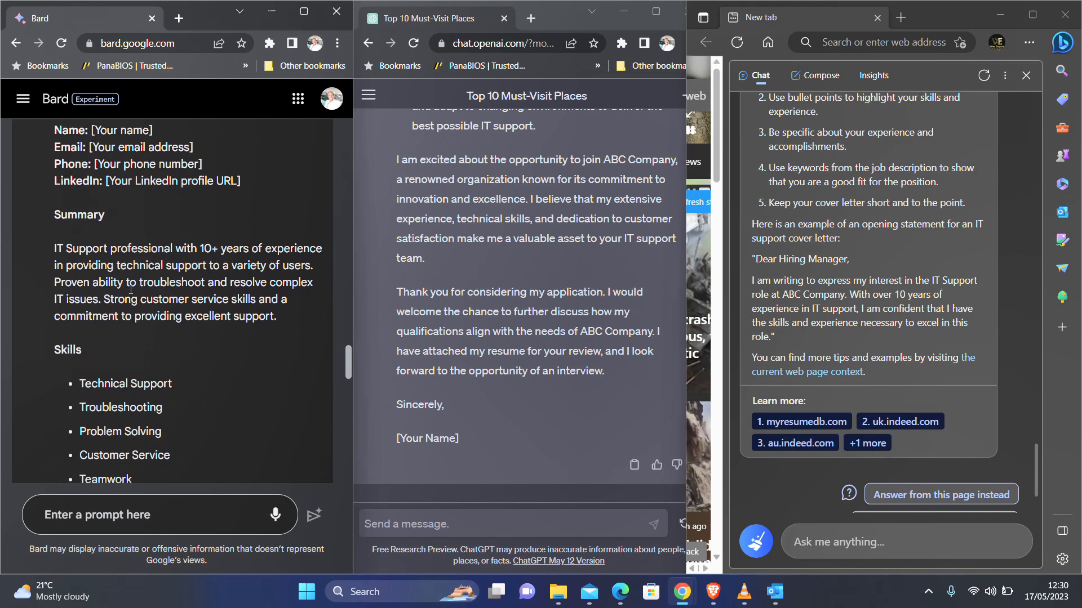
scroll(170, 301, down, 3)
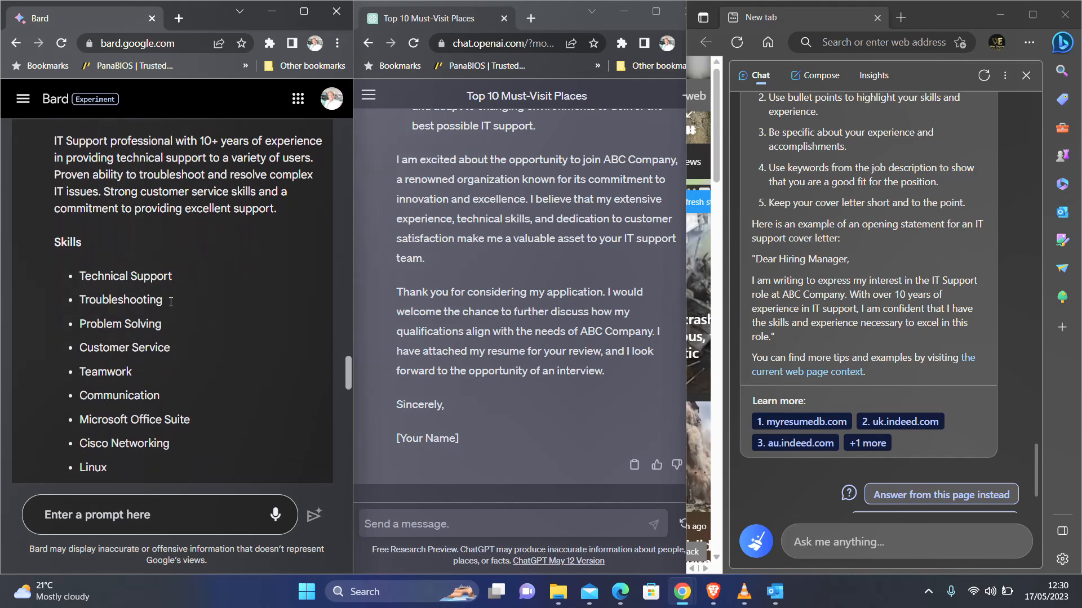
scroll(187, 279, down, 2)
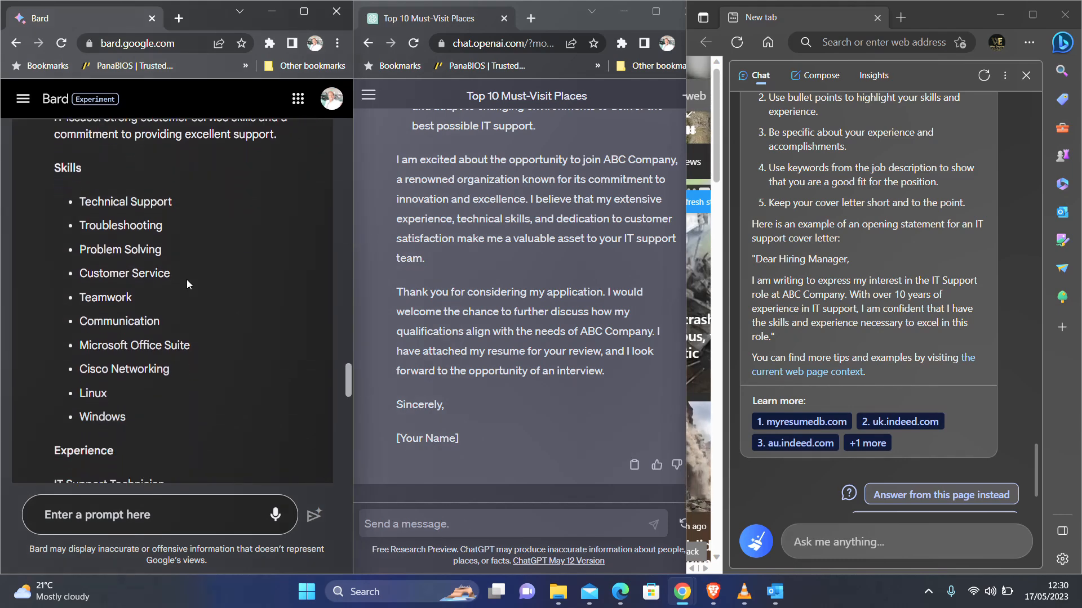
scroll(187, 280, down, 2)
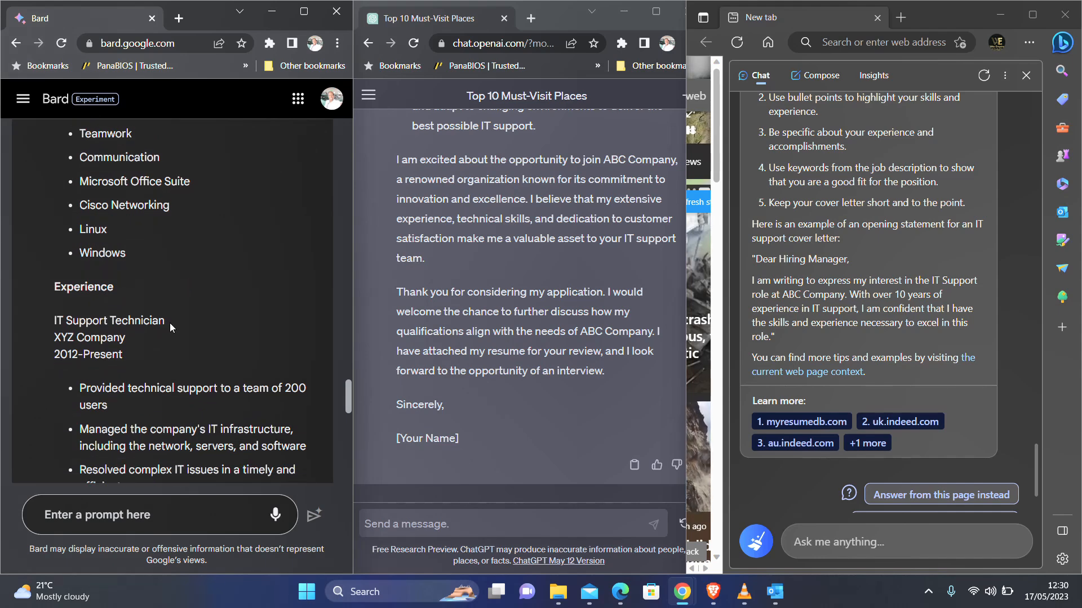
scroll(170, 323, down, 1)
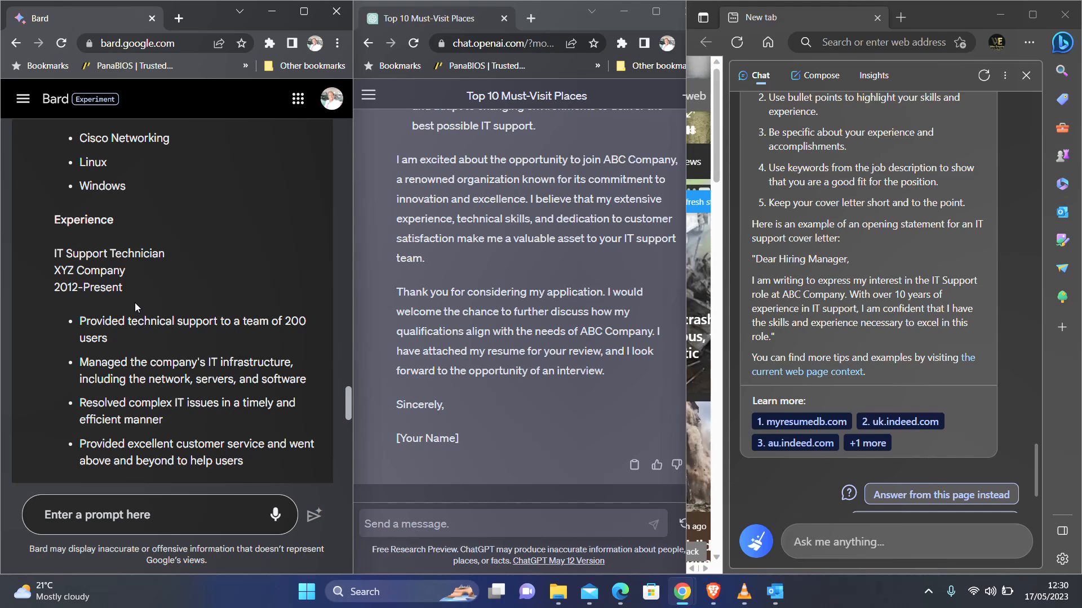
scroll(135, 305, down, 2)
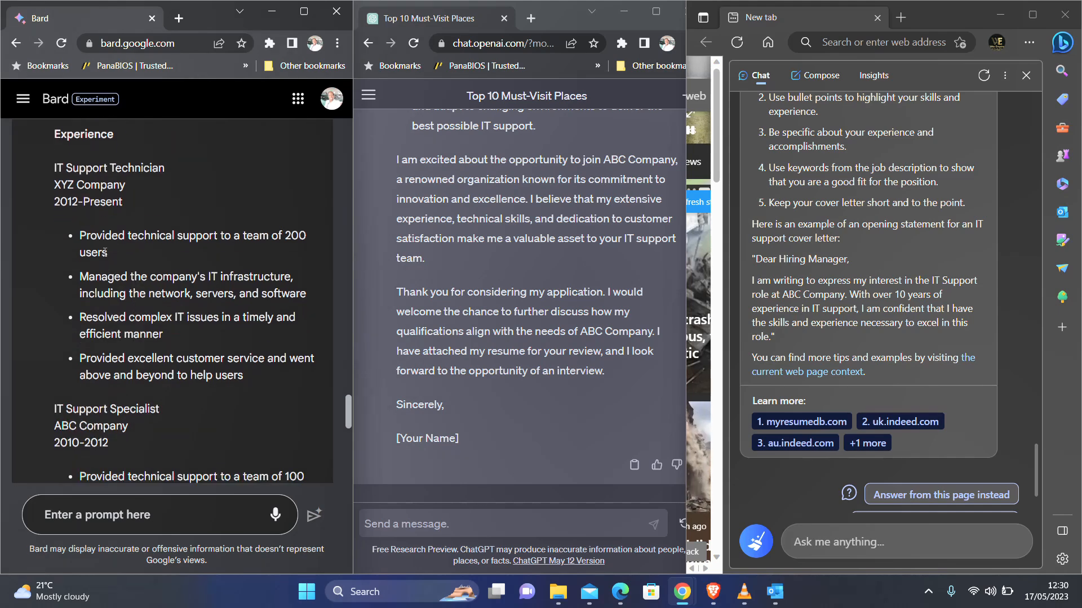
scroll(110, 290, down, 3)
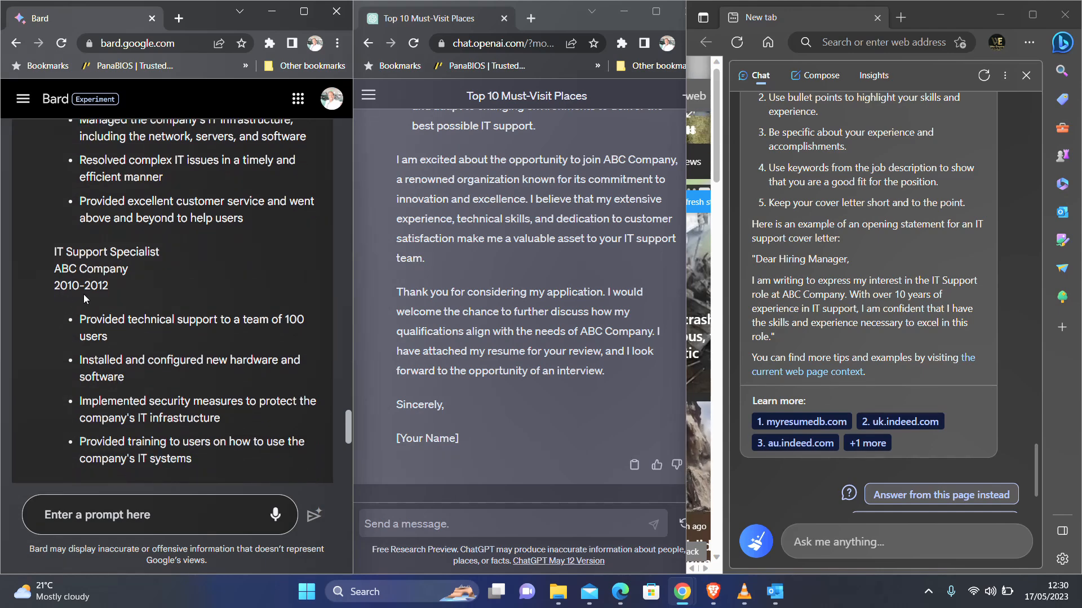
scroll(100, 294, down, 4)
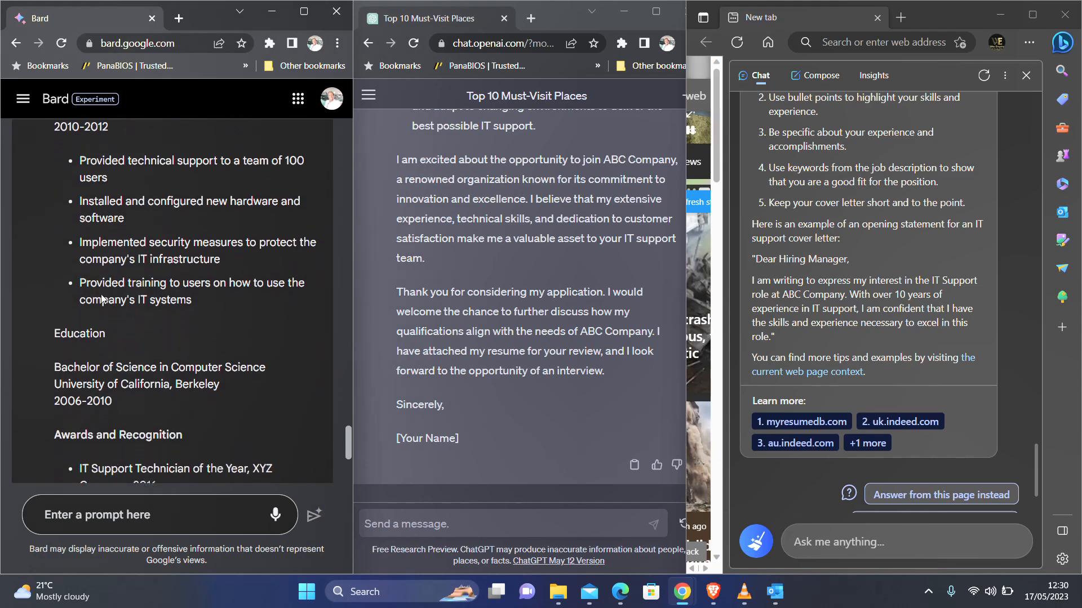
scroll(101, 295, down, 2)
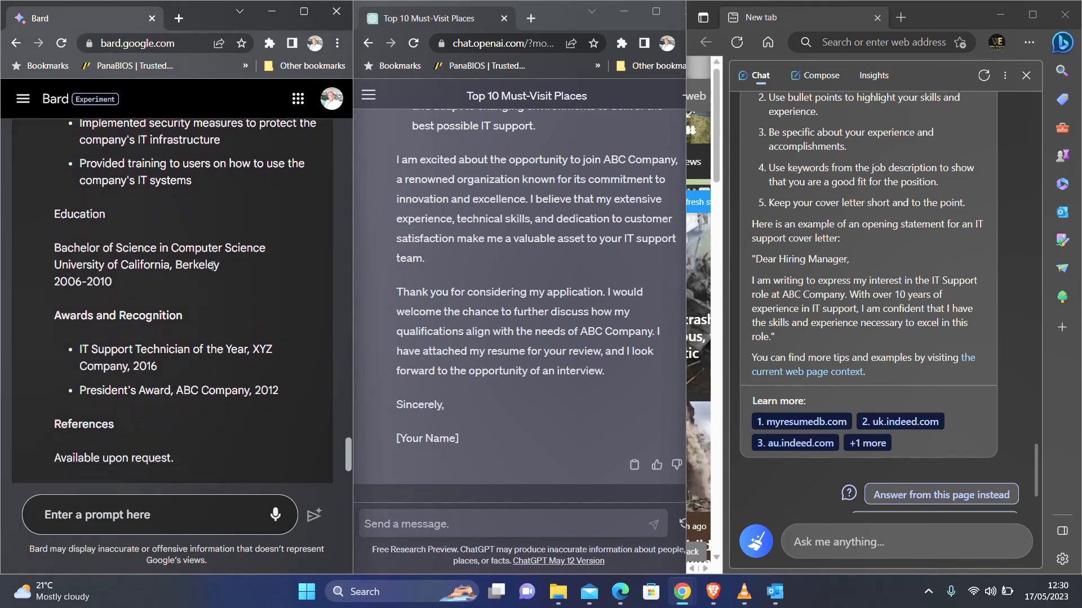
scroll(152, 293, down, 2)
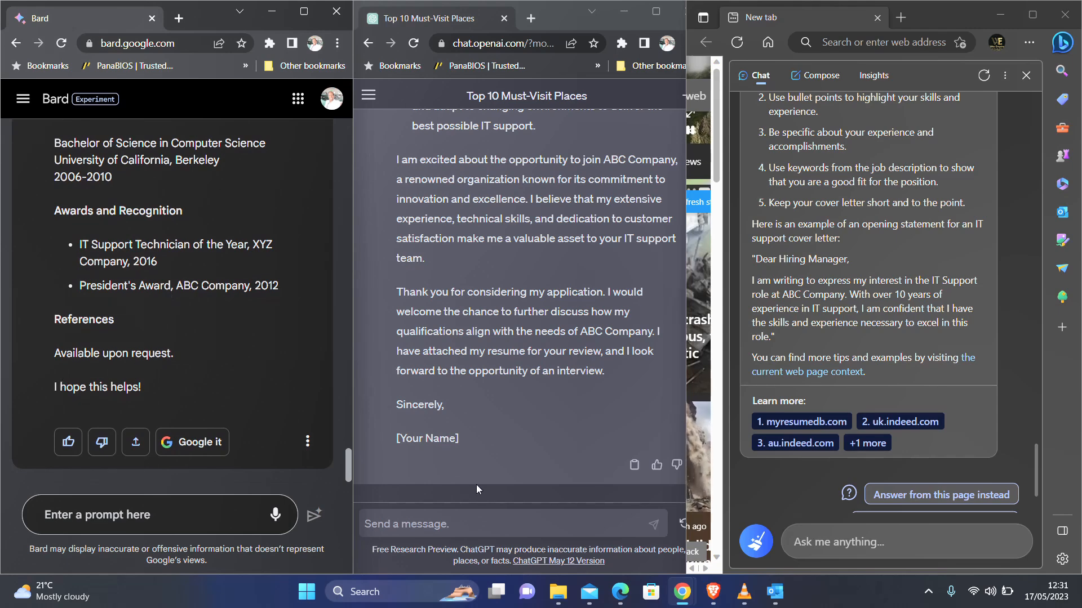
Paste the copied IT Support Role CV prompt into ChatGPT and submit it
click(411, 522)
key(ctrl+v)
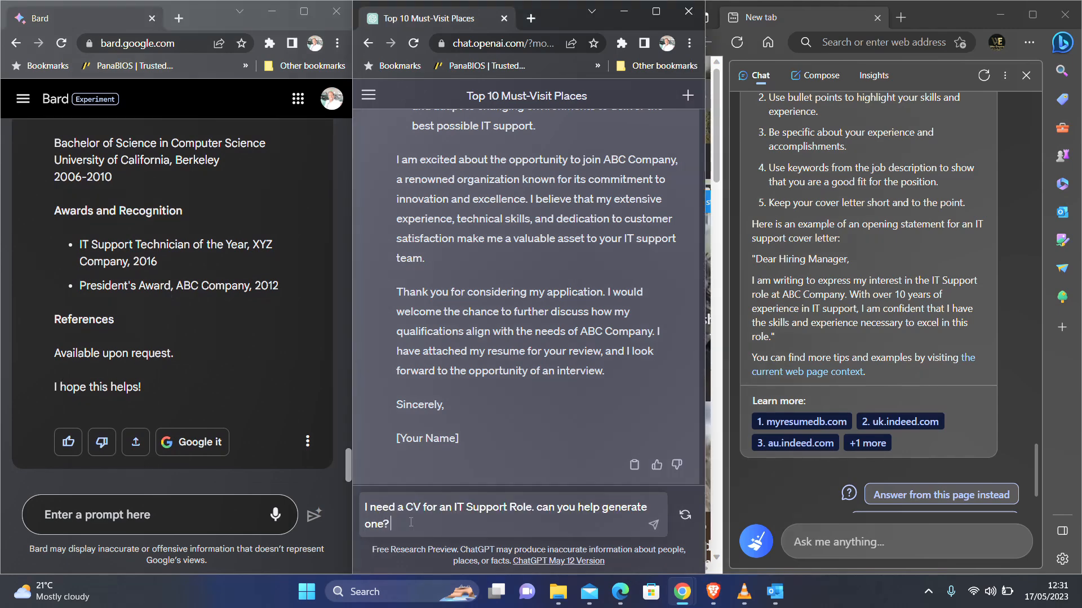
click(654, 526)
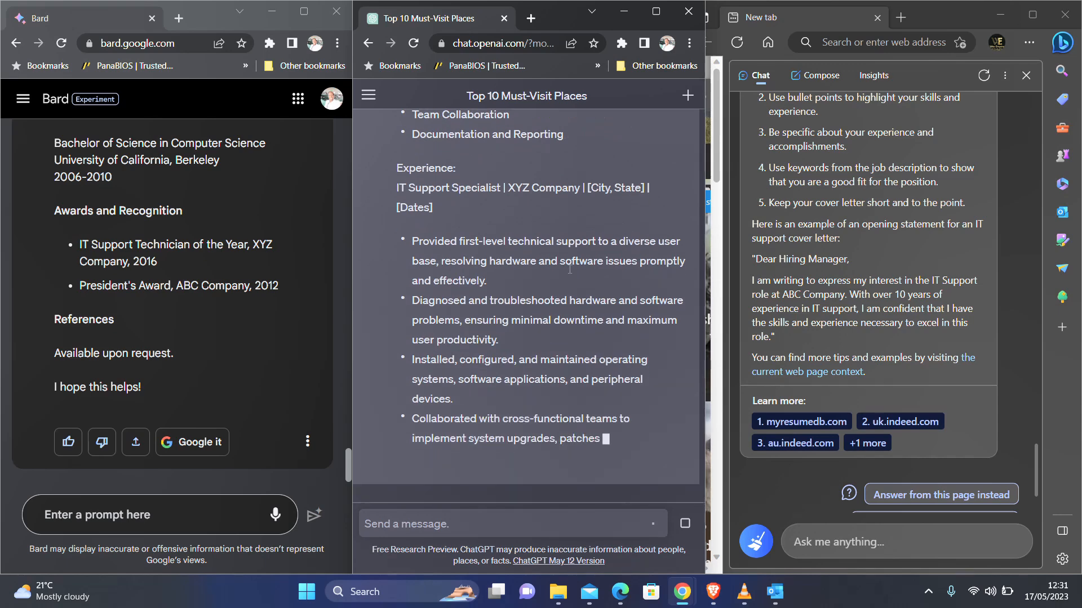
Read ChatGPT's sample CV from the contact placeholders and objective through the education, certifications and skills sections
scroll(569, 270, up, 6)
scroll(569, 269, up, 10)
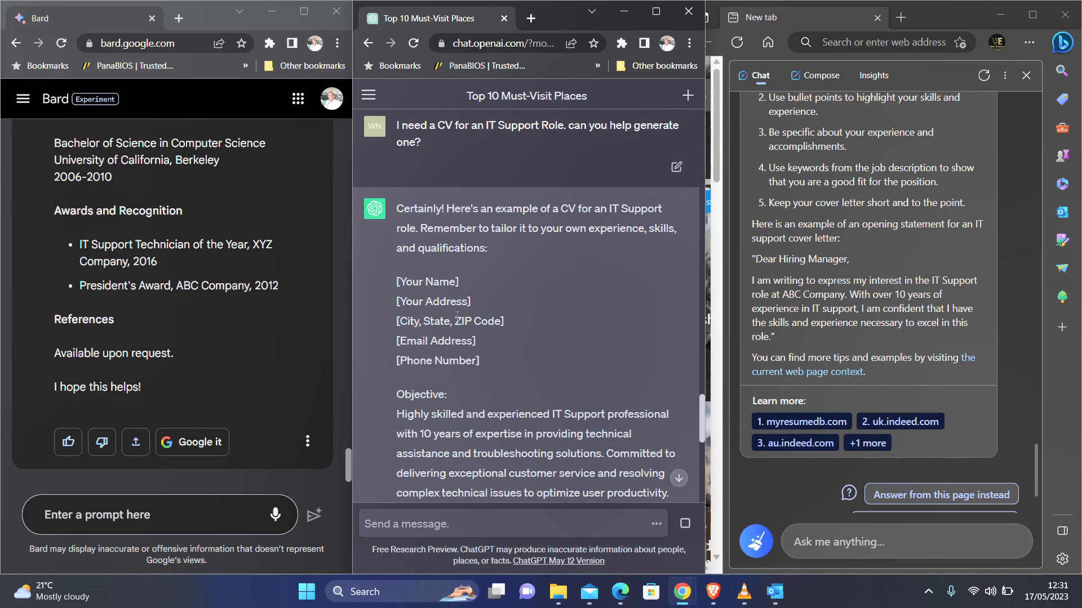
scroll(488, 340, down, 2)
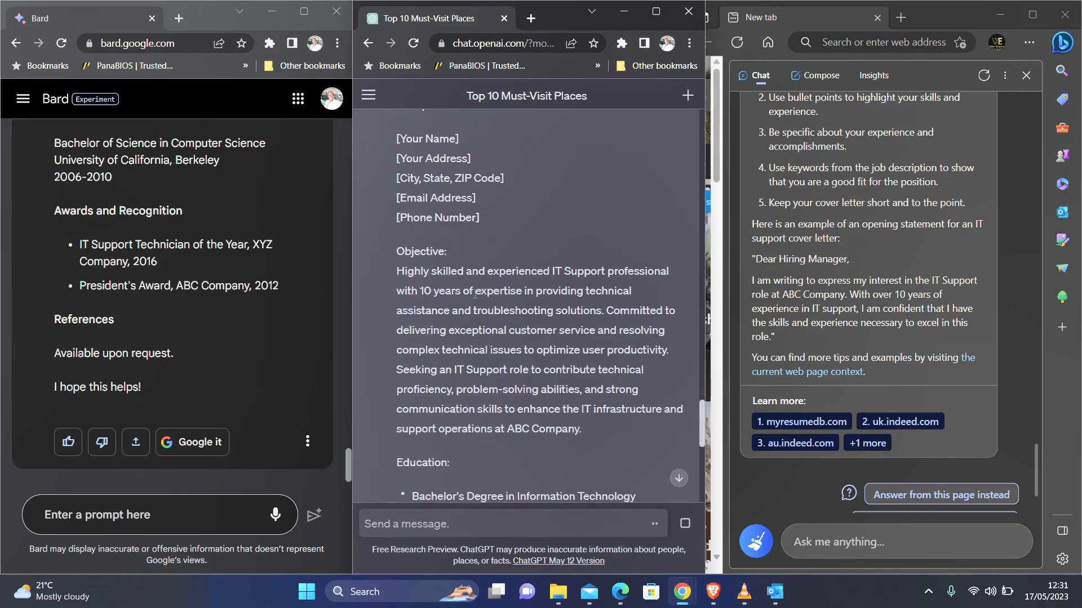
scroll(511, 294, down, 3)
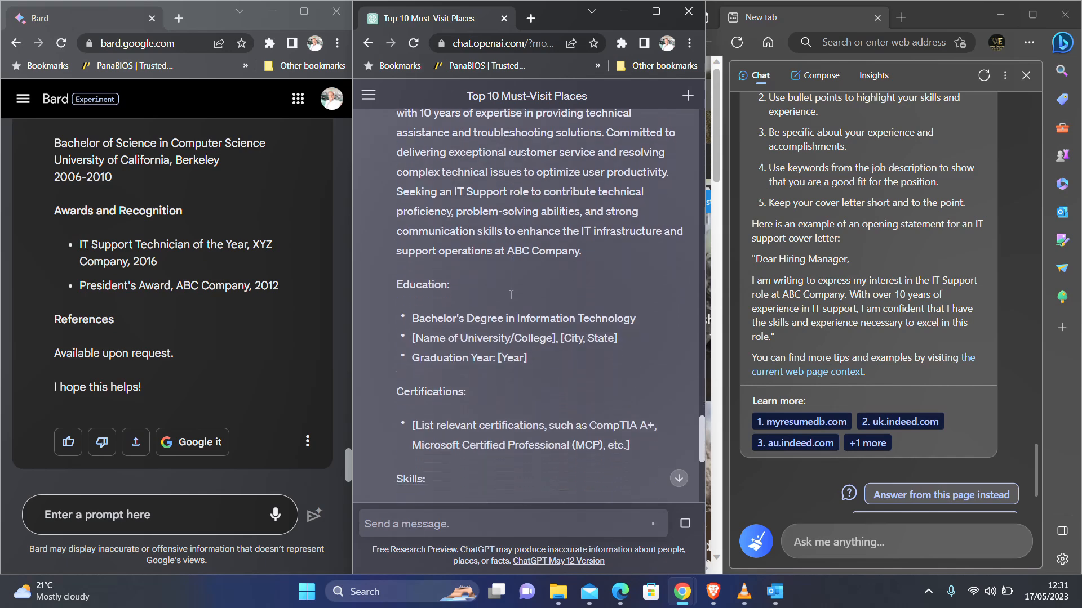
scroll(504, 316, down, 1)
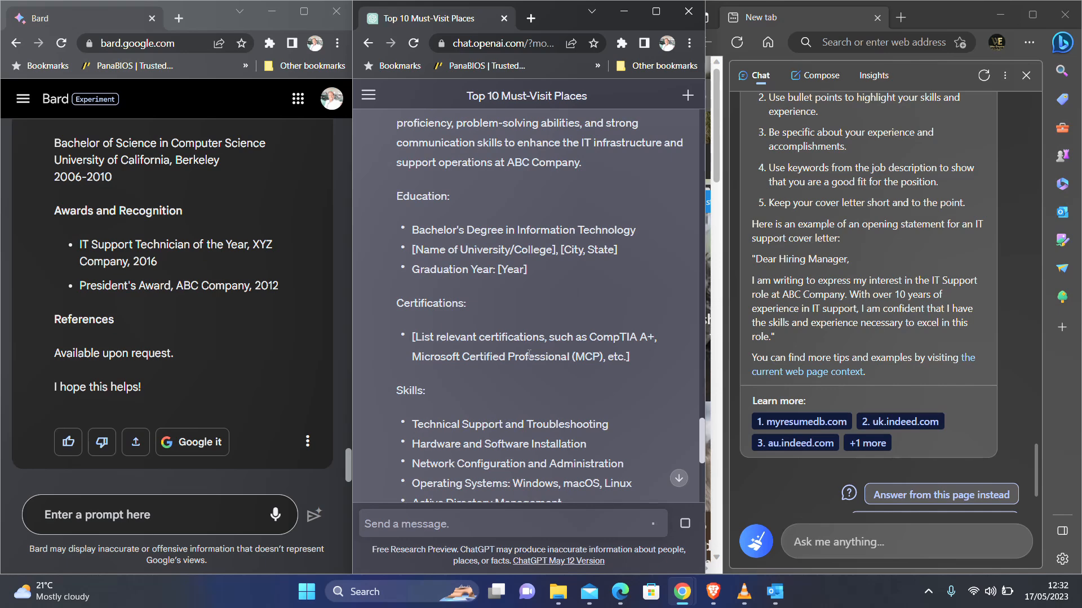
scroll(548, 344, down, 3)
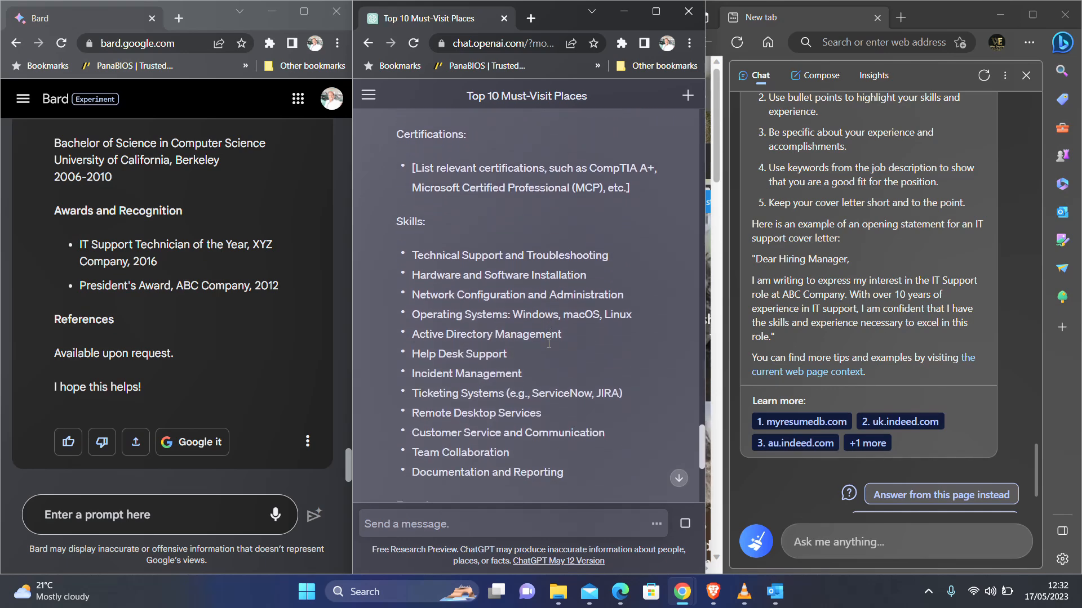
scroll(549, 343, down, 3)
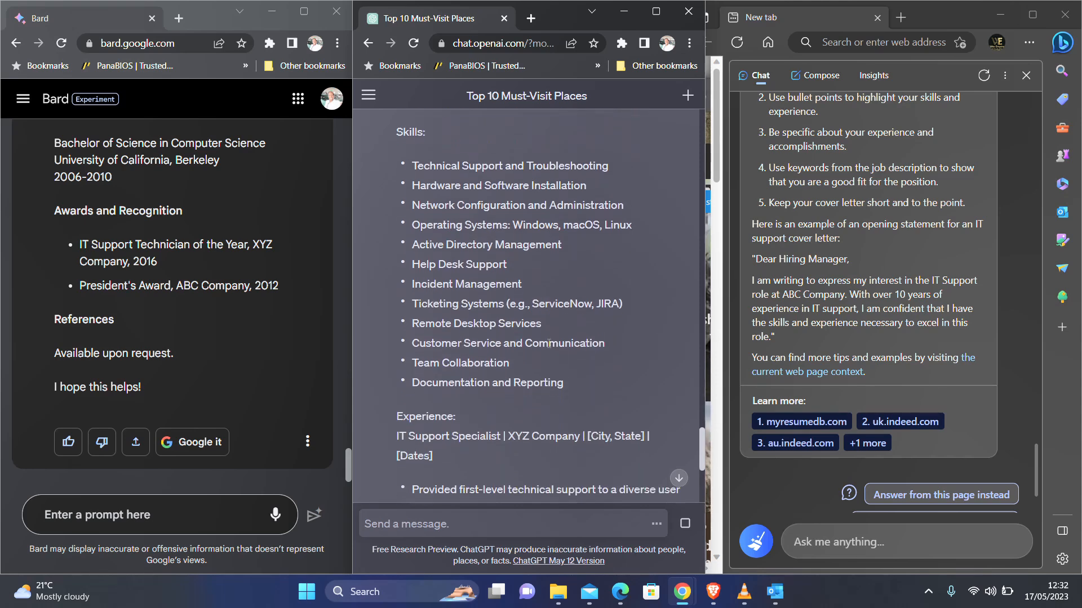
scroll(549, 343, down, 1)
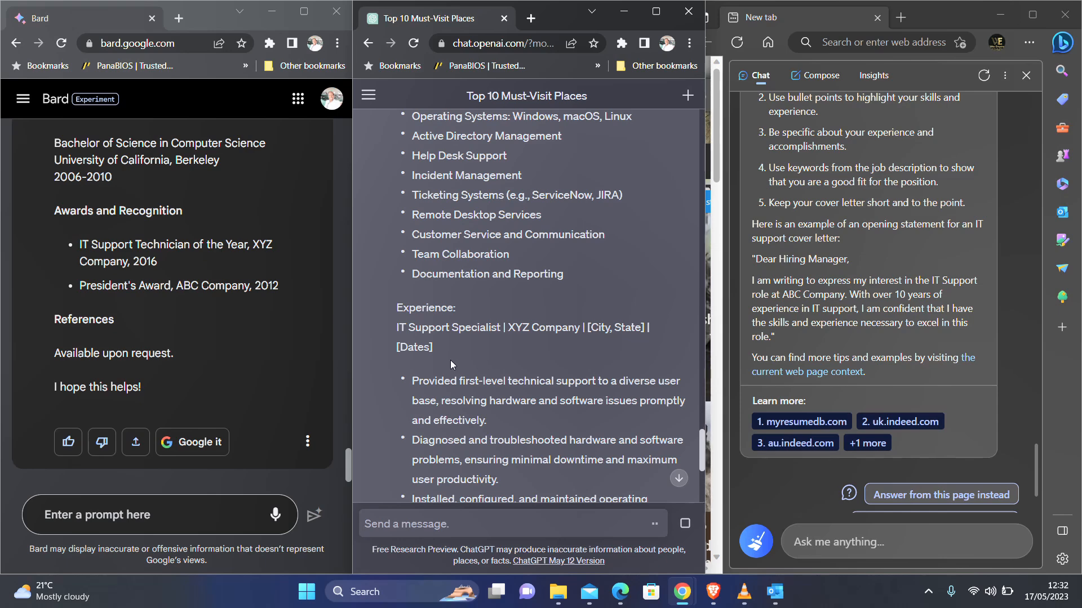
Read the rest of ChatGPT's CV, covering the work experience entries, additional experience, references and closing notes
scroll(450, 363, down, 3)
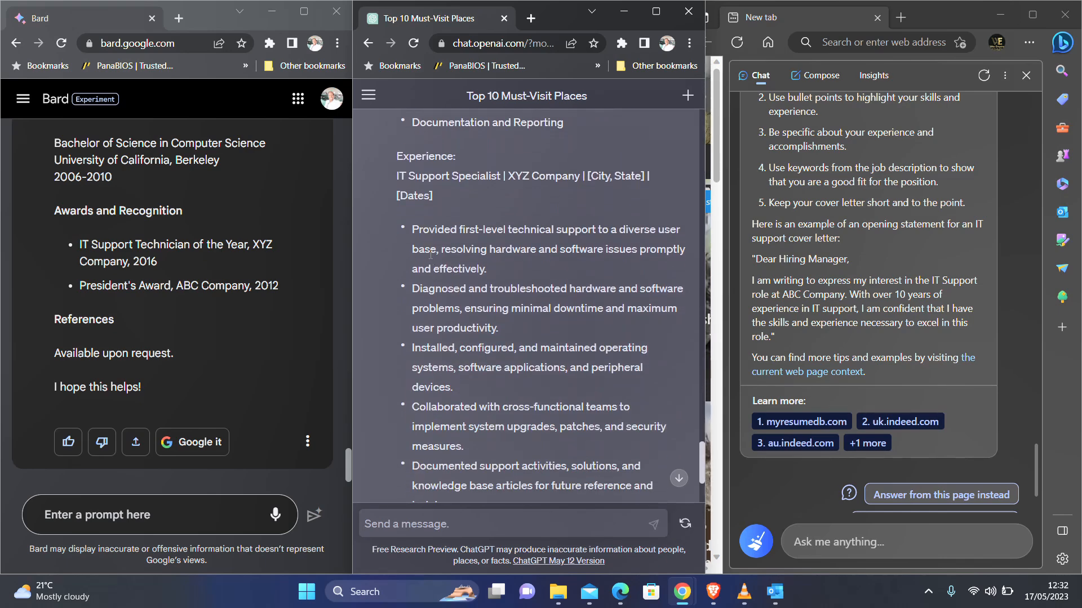
scroll(438, 315, down, 4)
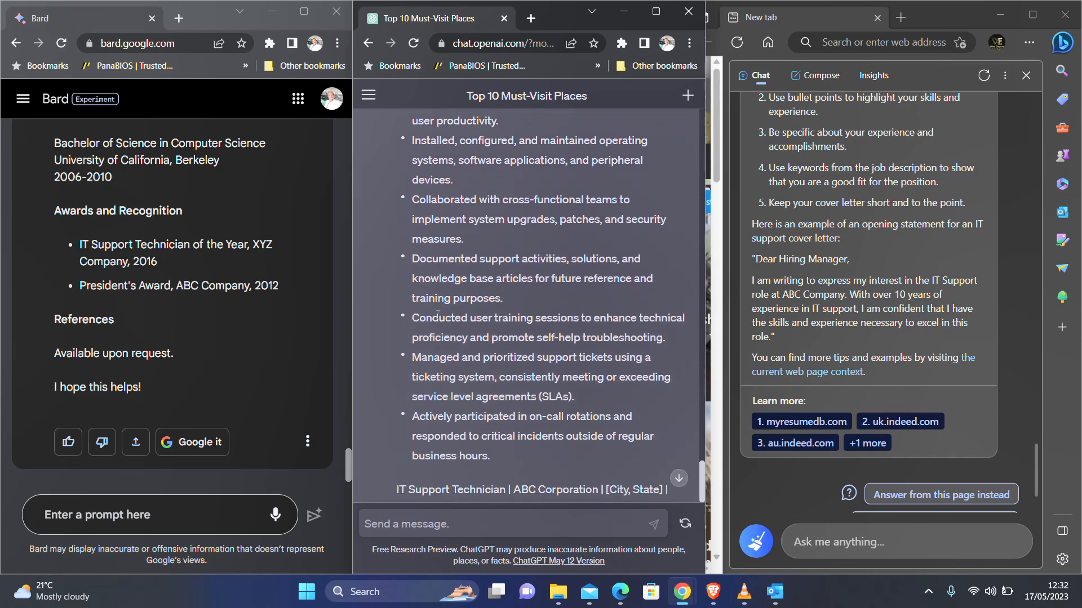
scroll(437, 314, down, 4)
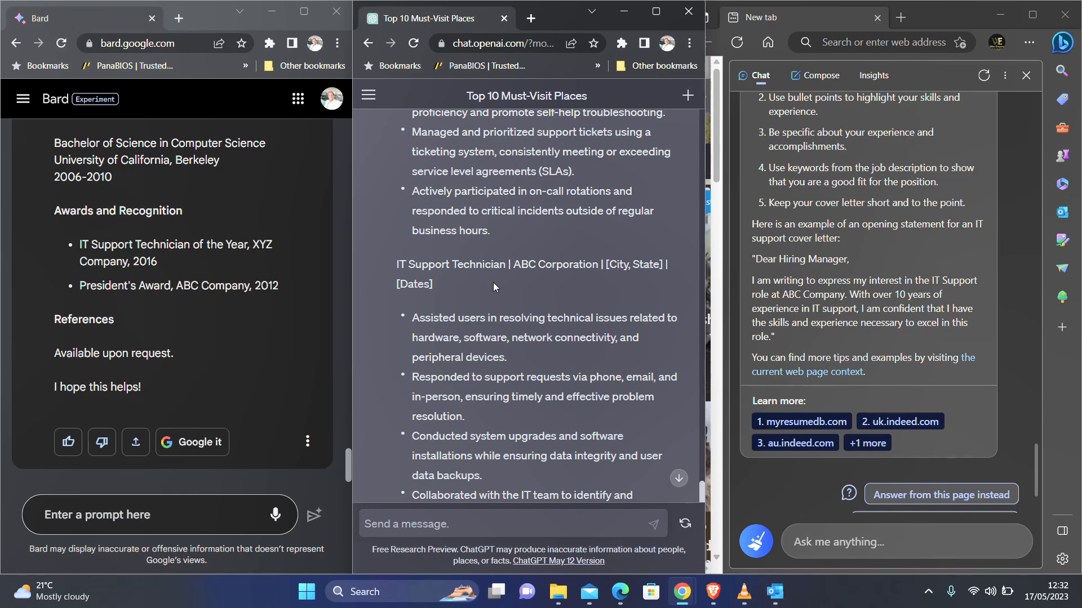
scroll(494, 286, down, 3)
scroll(494, 286, down, 4)
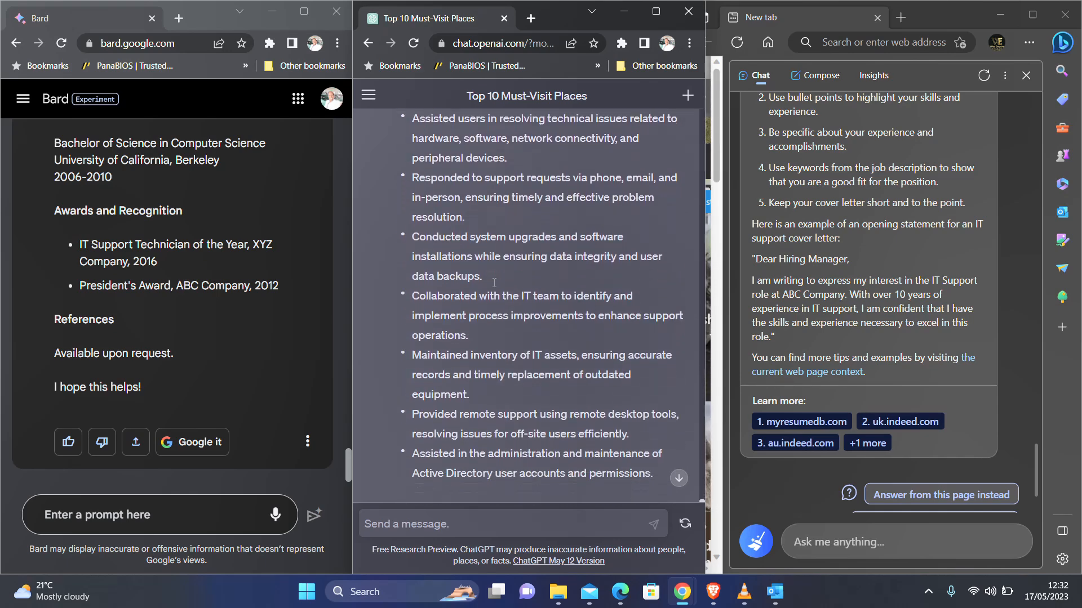
scroll(494, 283, down, 1)
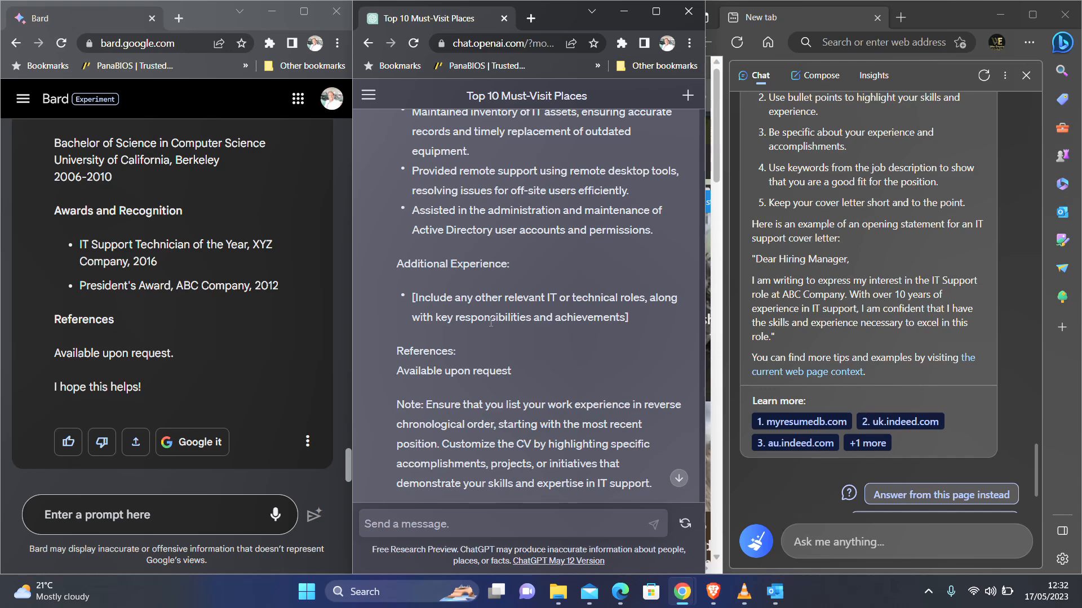
scroll(490, 321, down, 1)
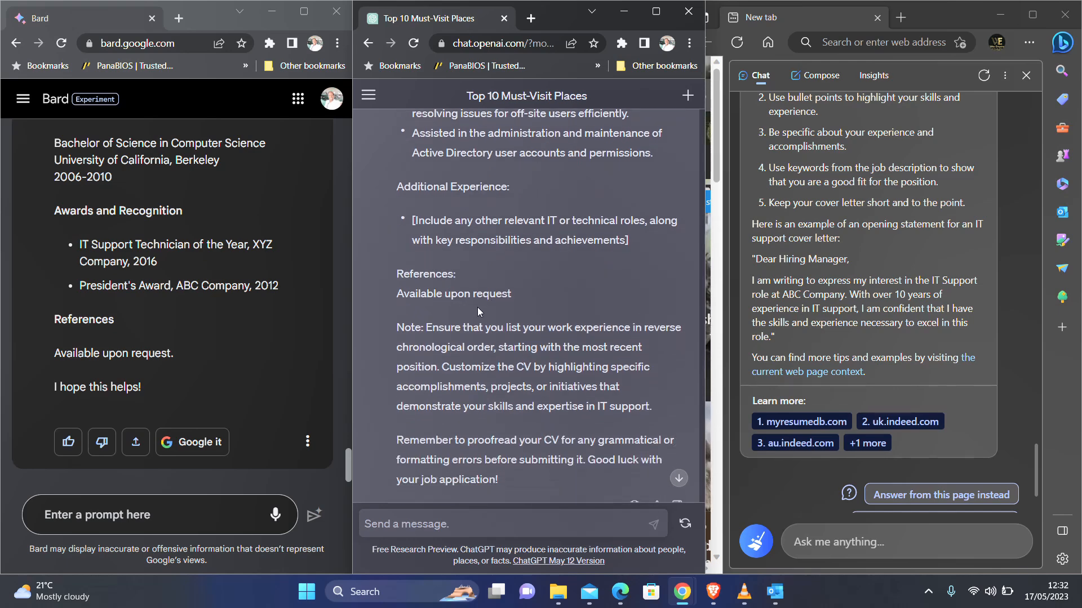
scroll(478, 307, down, 1)
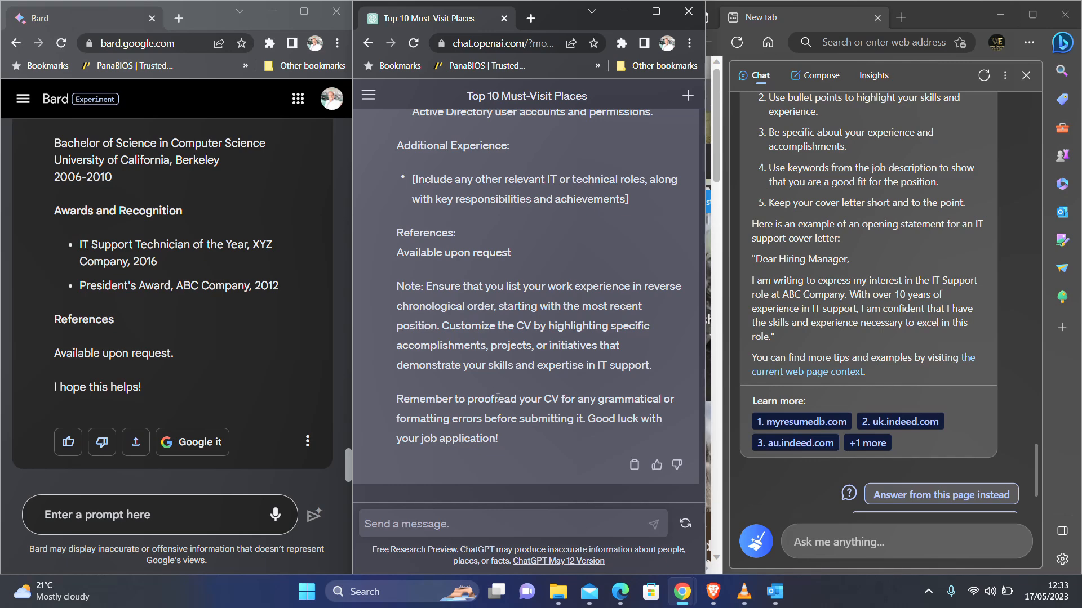
Submit "I need a CV for an IT Support Role. can you help generate one?" to Bing Chat and read through its answer
click(823, 552)
click(818, 523)
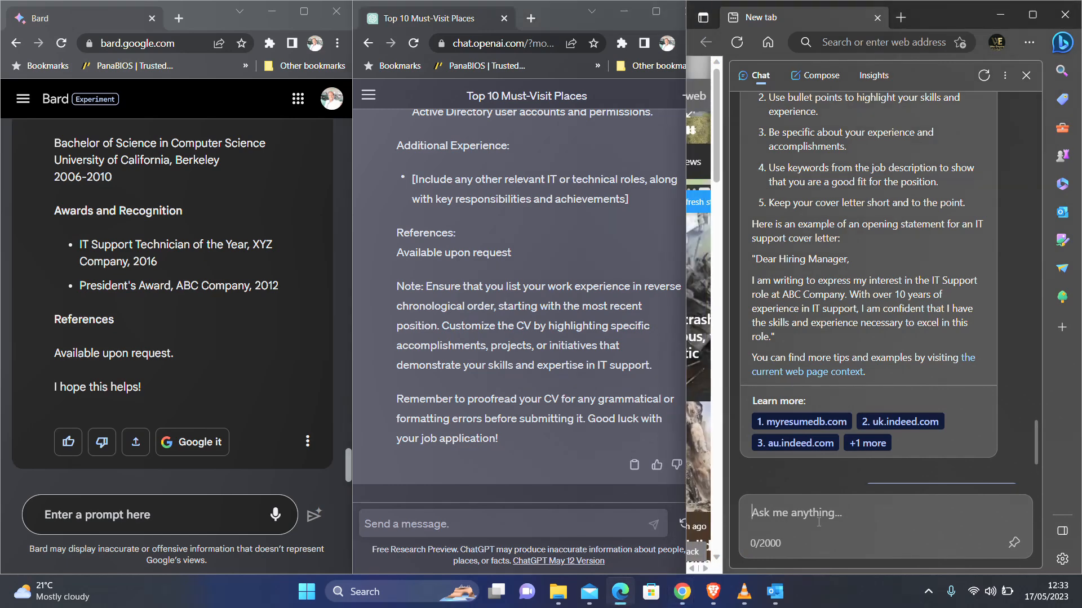
text(I need a CV for an IT Support Role. can you help generate one?)
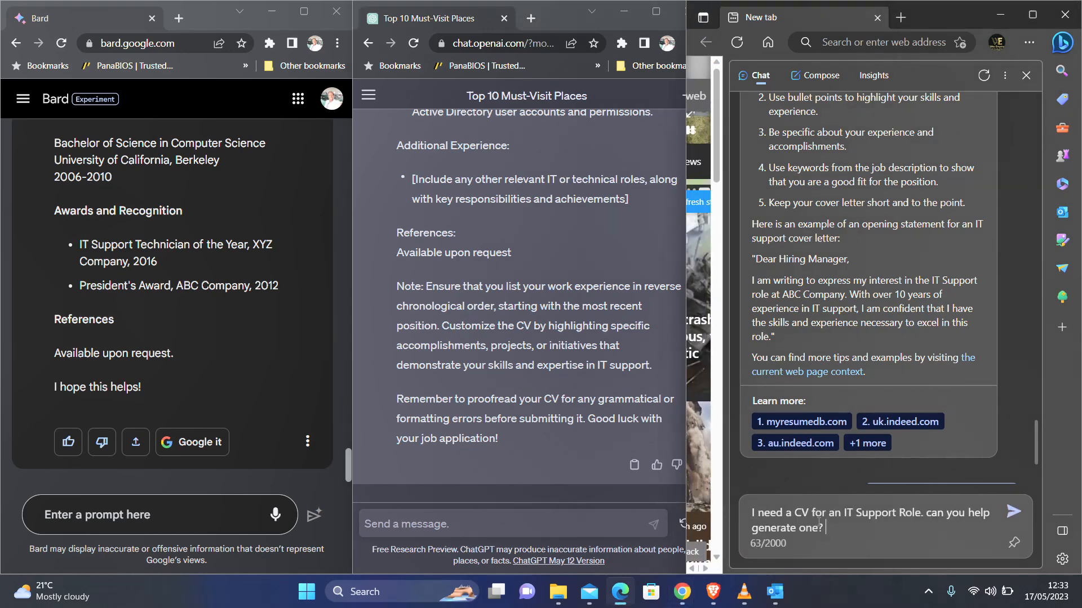
click(1013, 513)
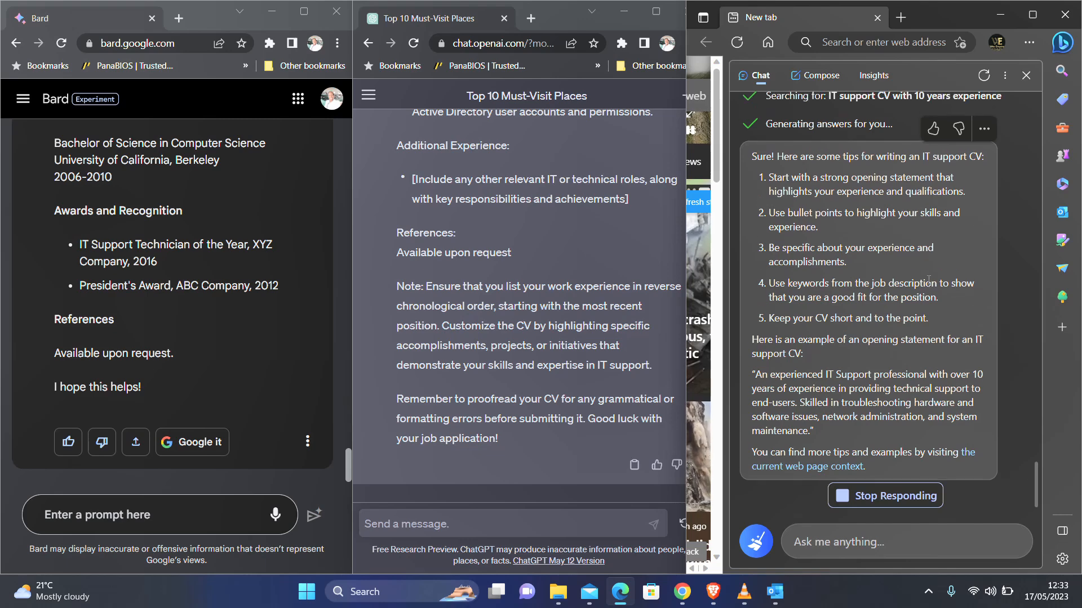
scroll(928, 280, up, 3)
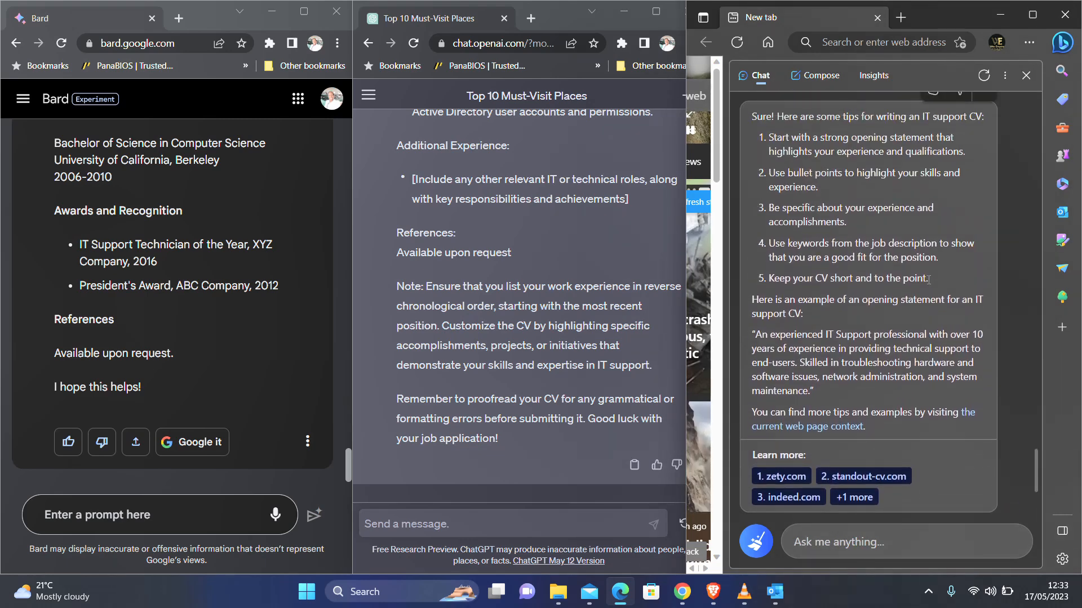
scroll(928, 280, up, 4)
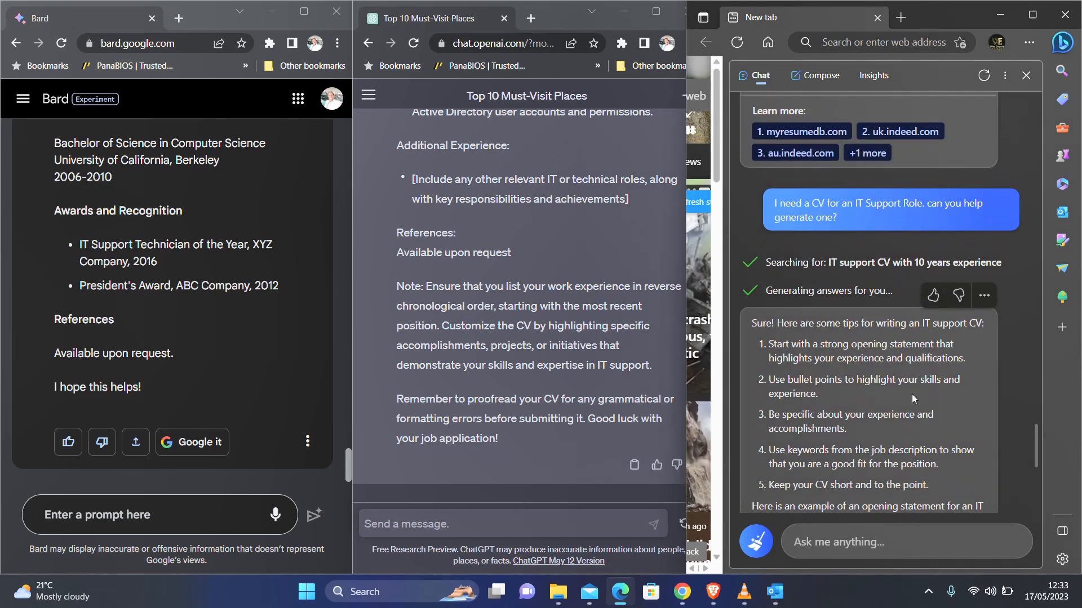
scroll(911, 394, down, 7)
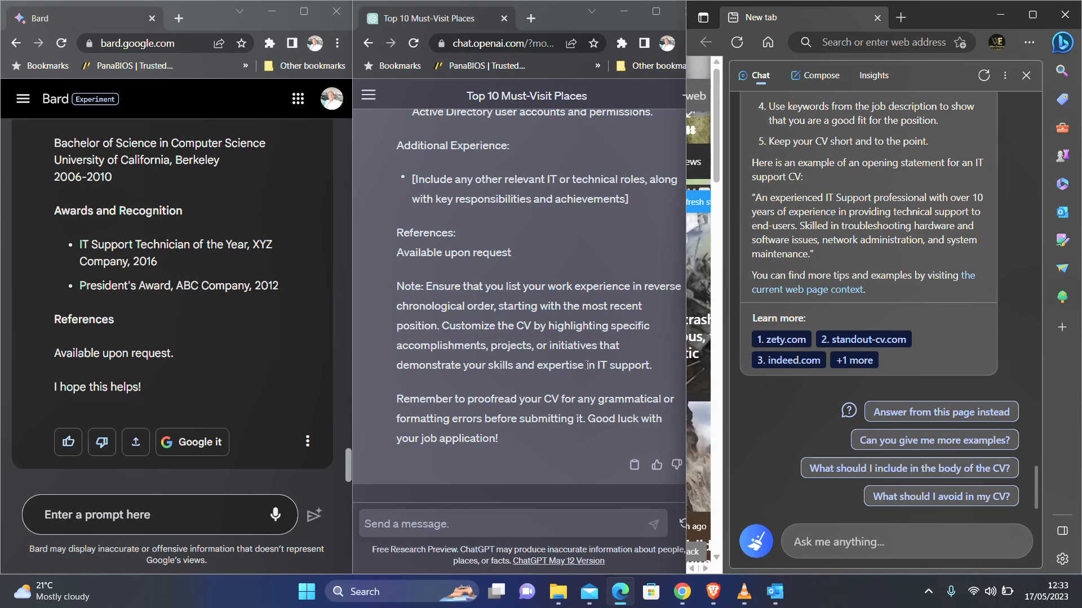
Start a new Bard prompt with "I have received an Email from my boss asking me to work on saturday."
click(152, 515)
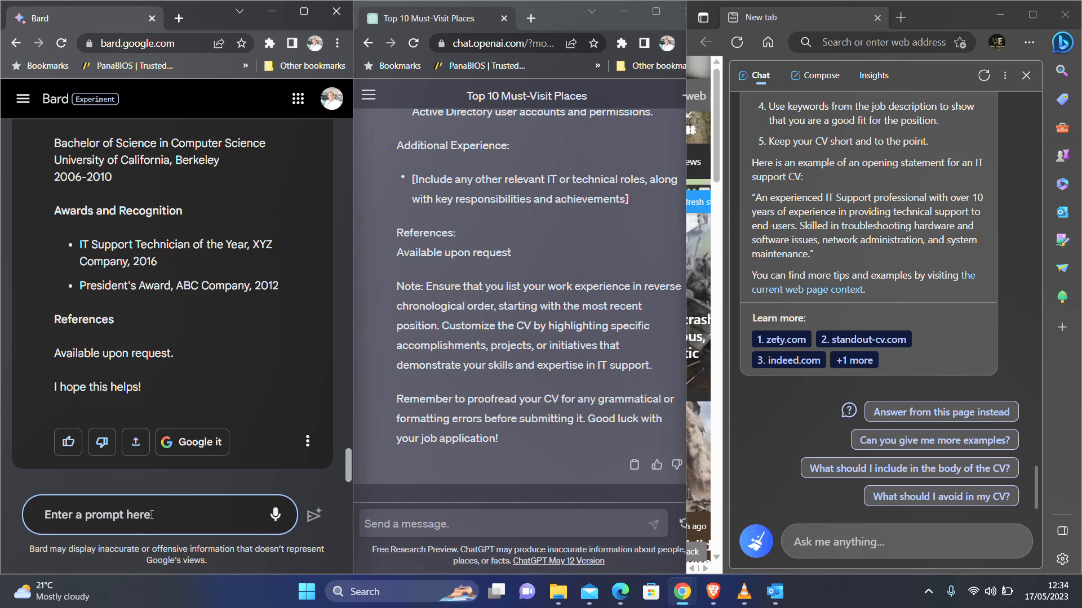
text(I have rece)
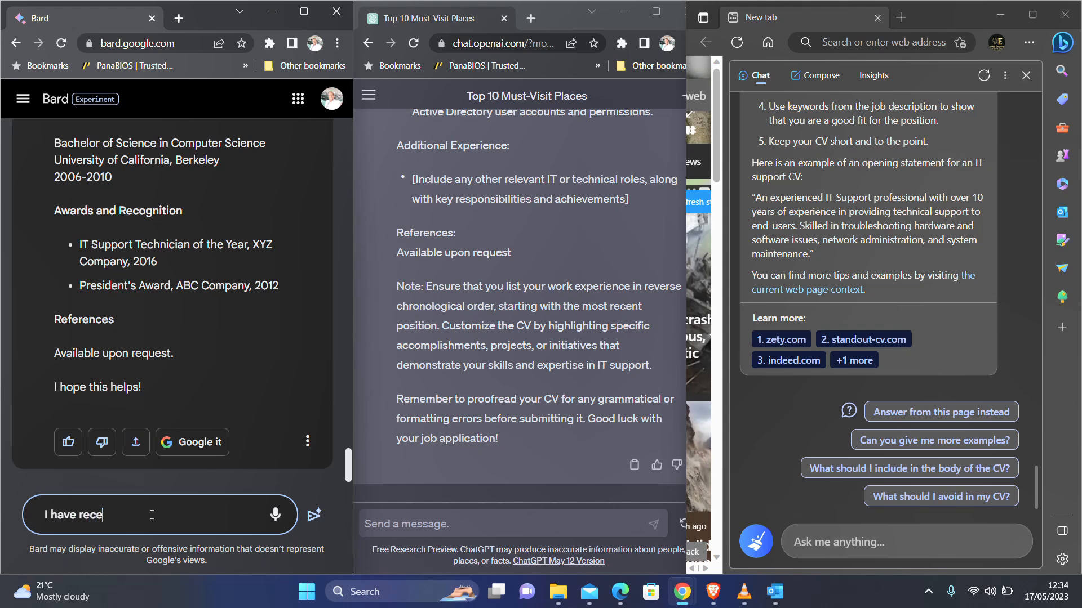
text(ived an)
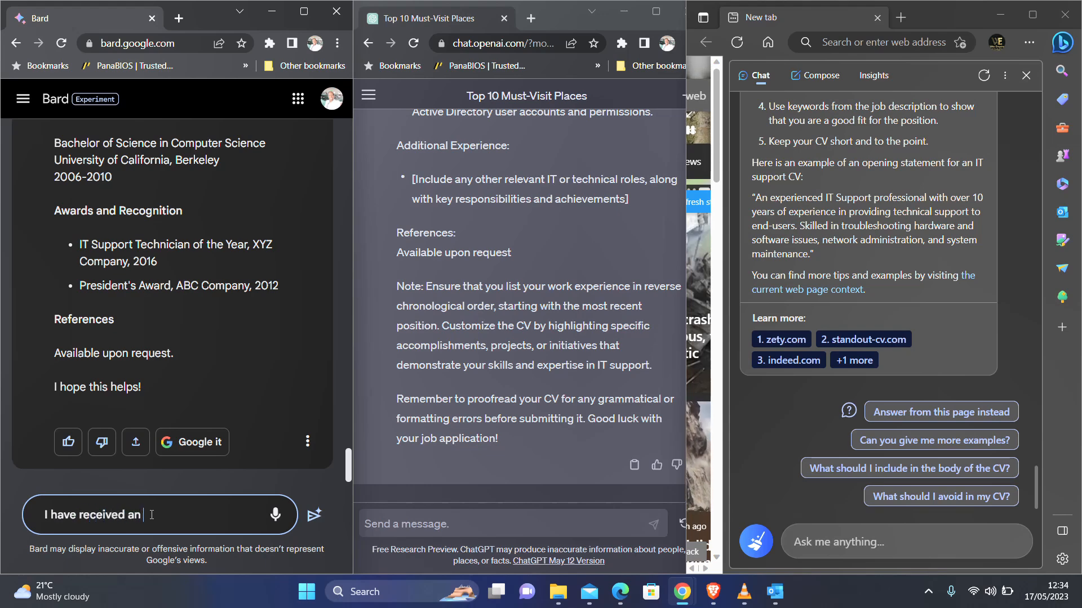
text( Email)
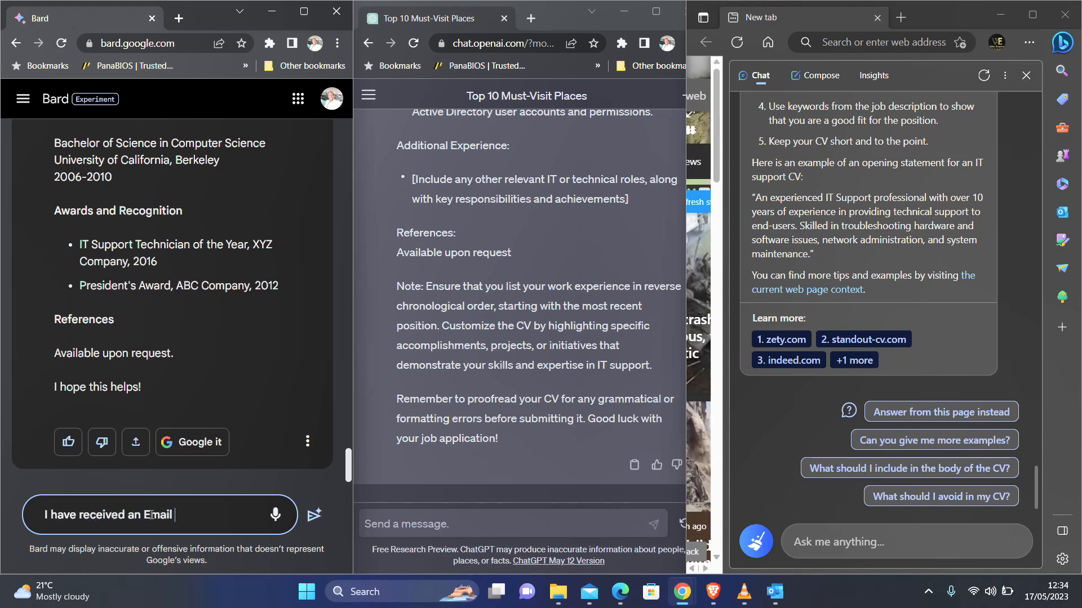
text( from my )
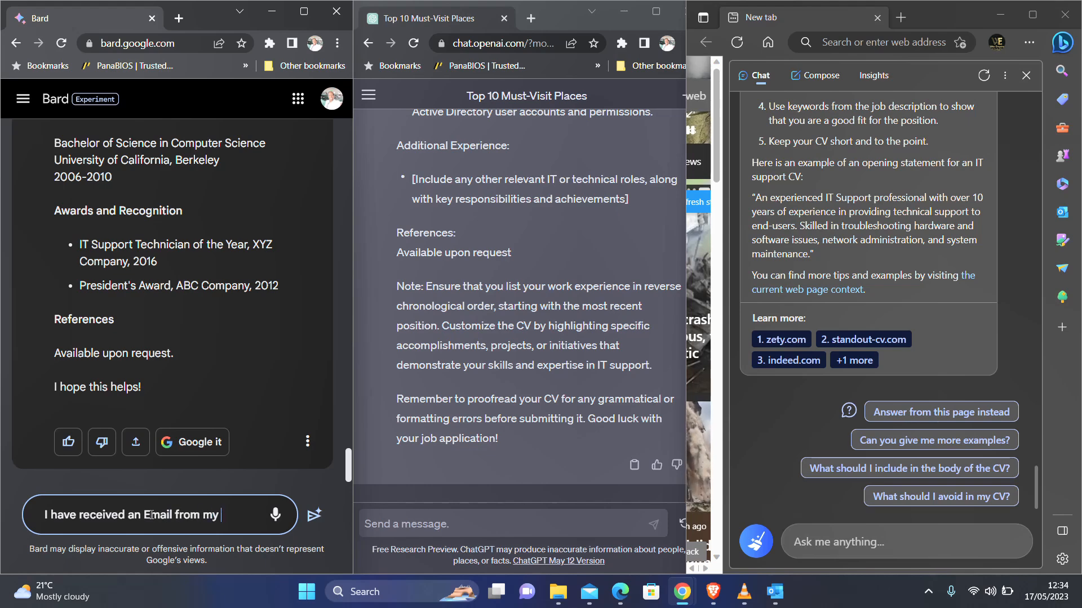
text(bossing)
key(BackSpace)
key(BackSpace)
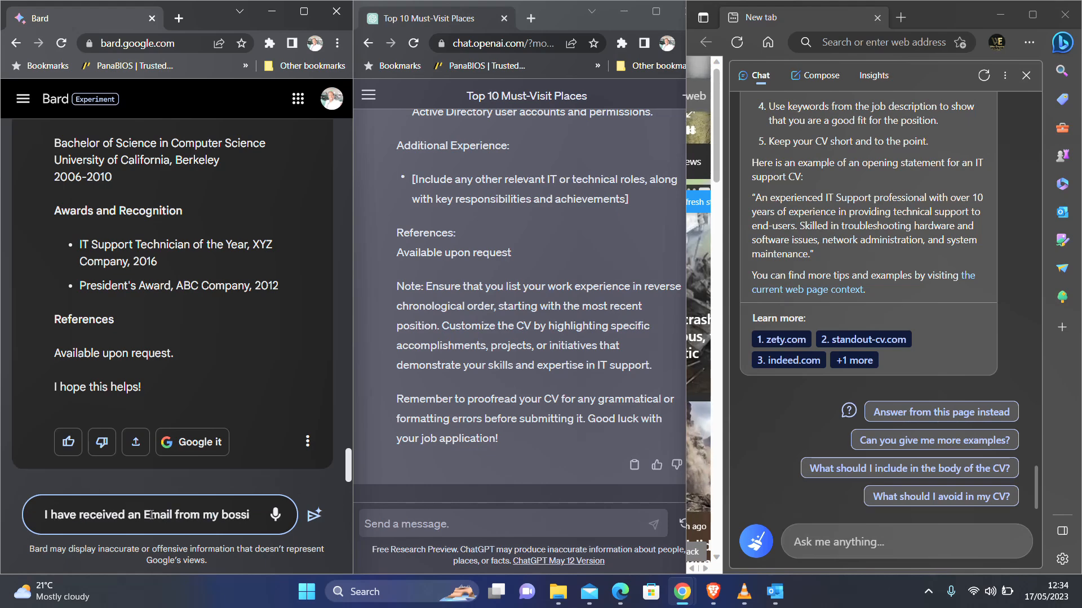
text(asking)
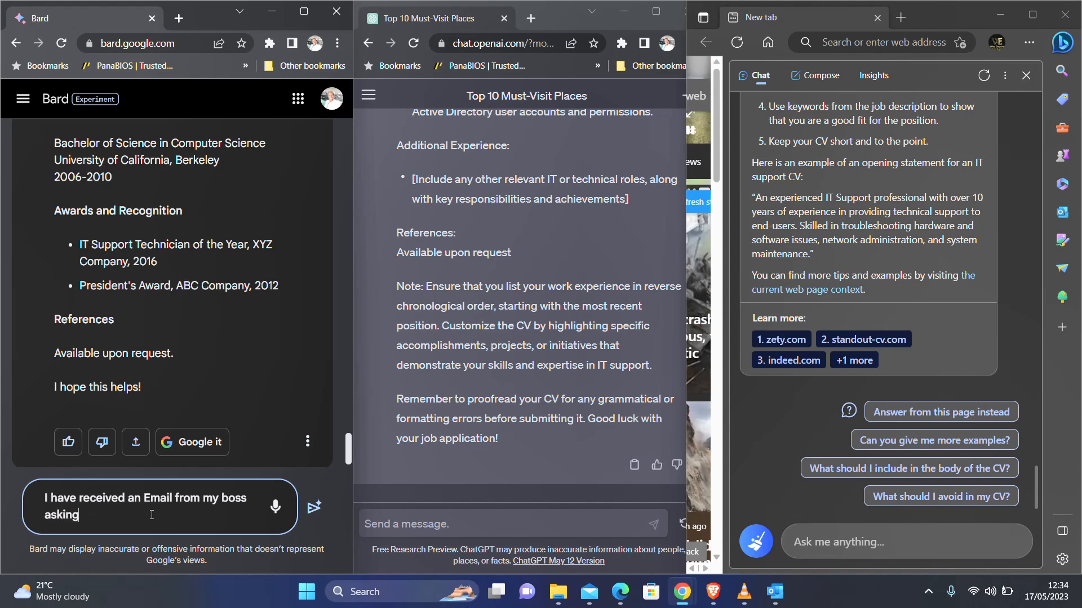
text( me to )
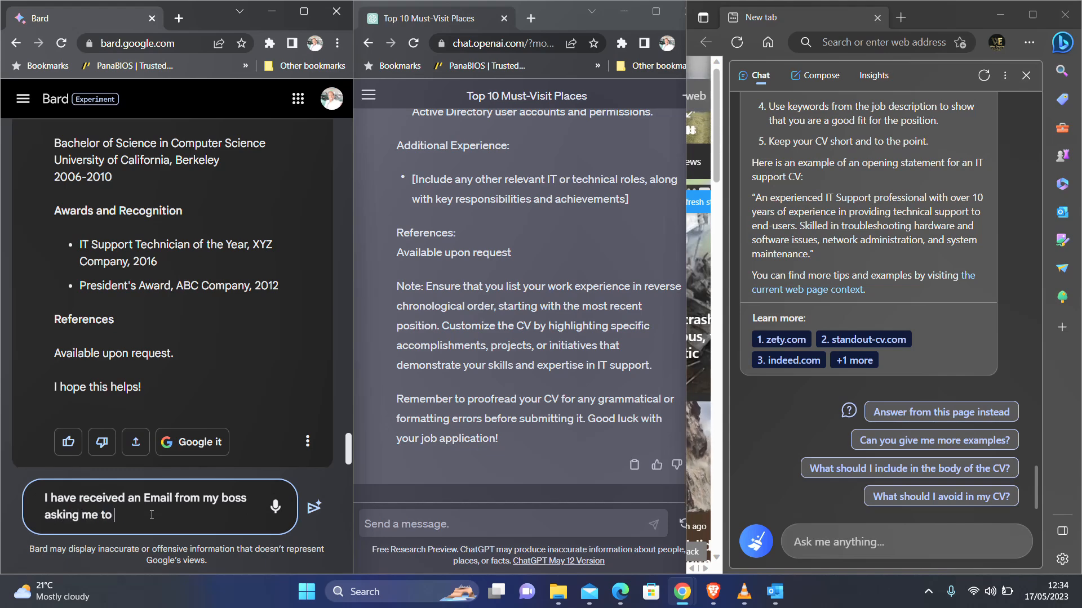
text(work on saturday.)
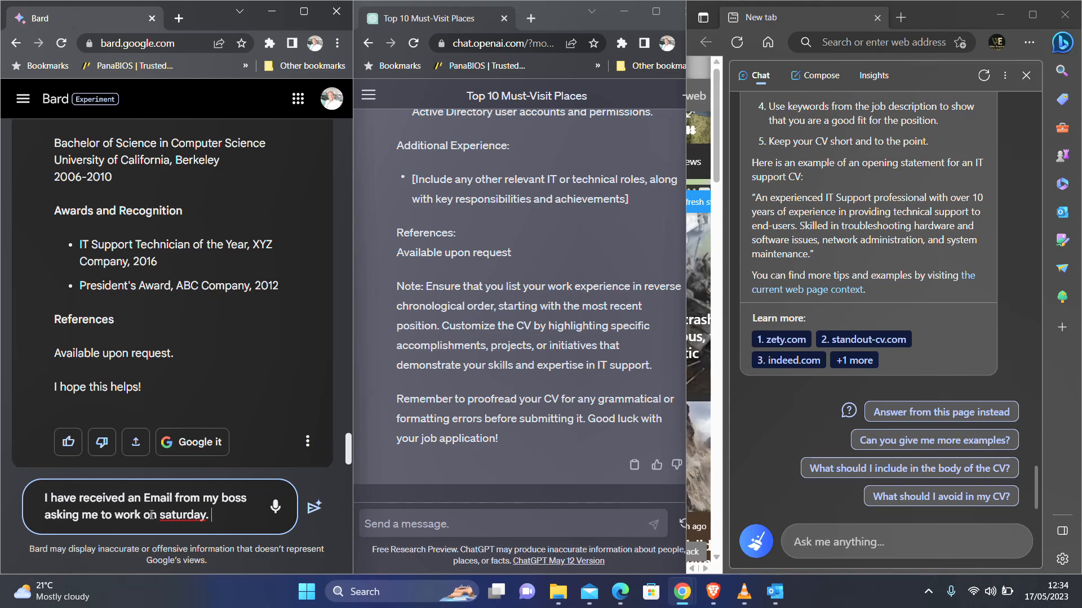
Correct "saturday" to "Saturday" in the Bard prompt and continue it with "I can't manage to work on that day"
right_click(182, 516)
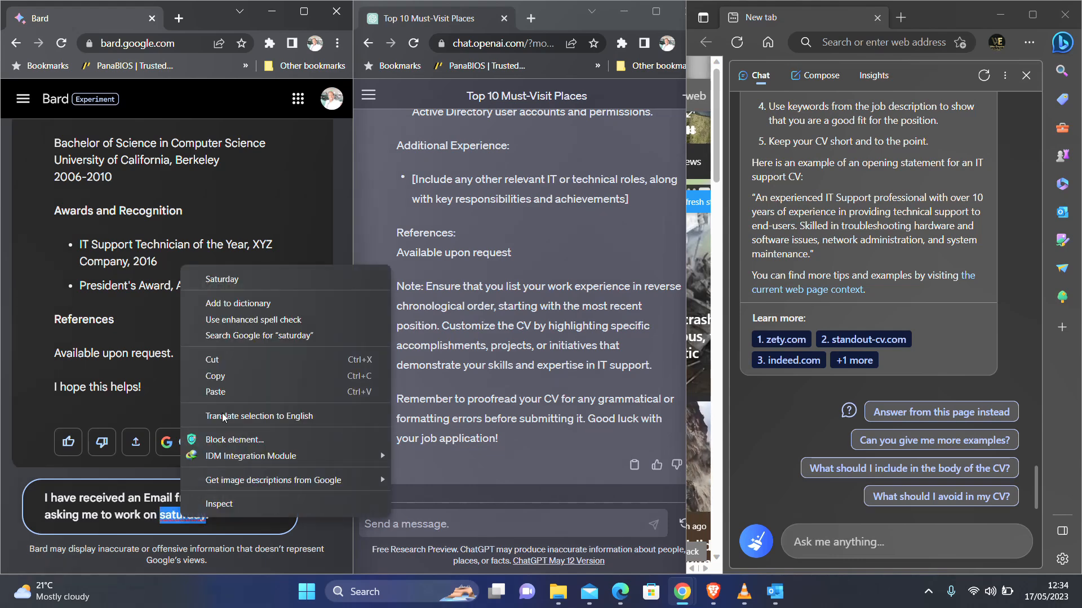
click(234, 282)
text(. I can)
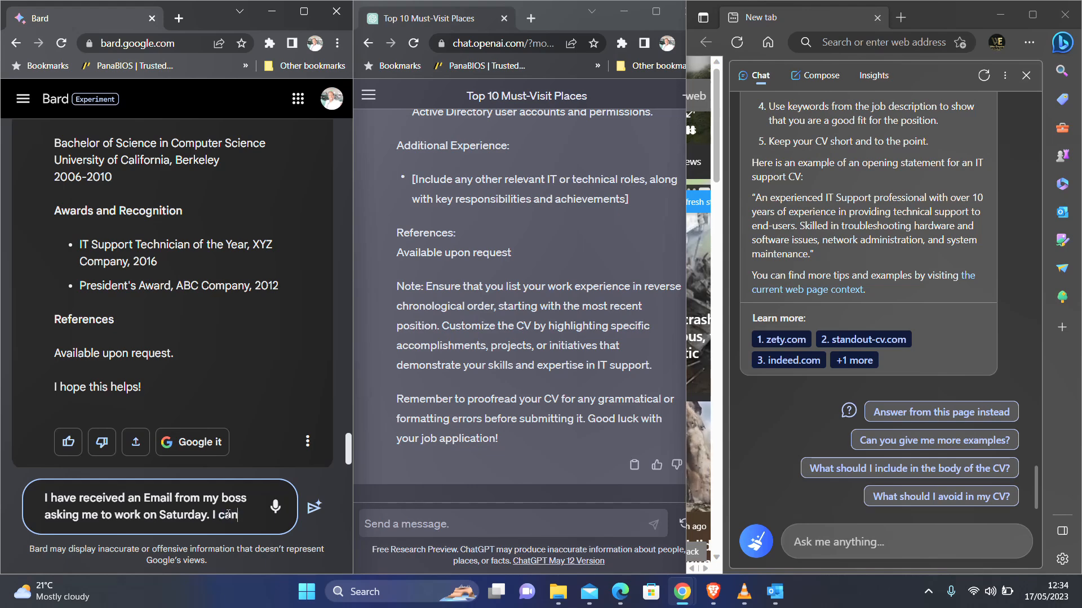
text('t man)
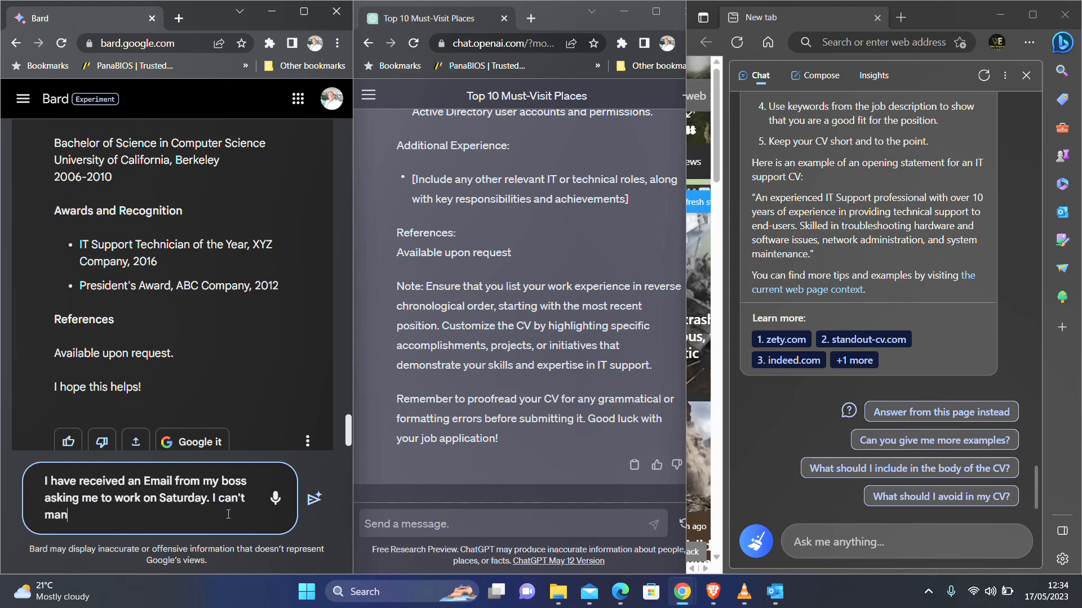
text(age to wor)
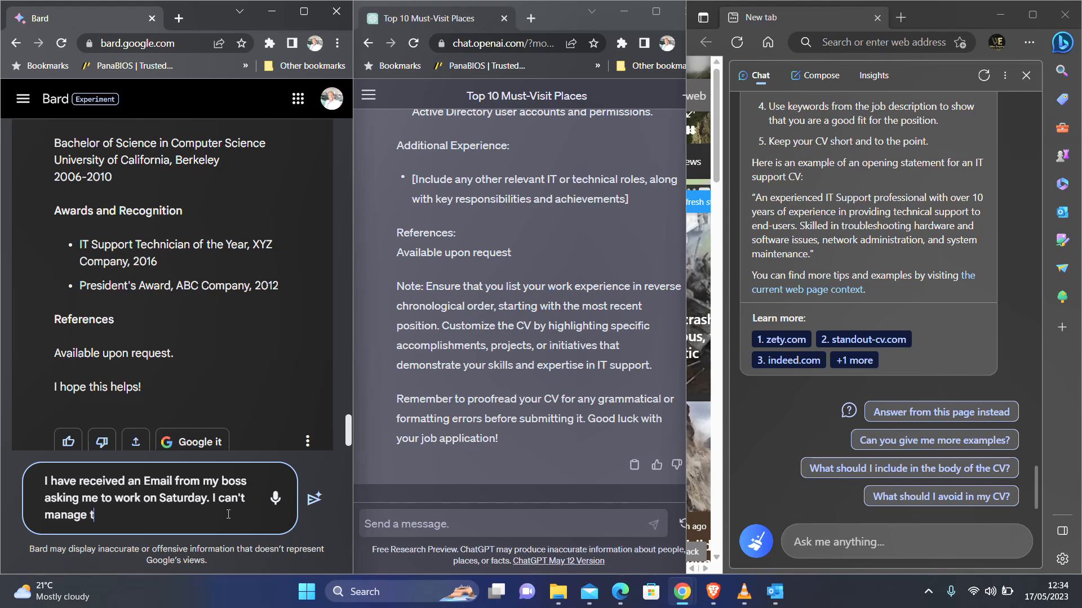
text(n )
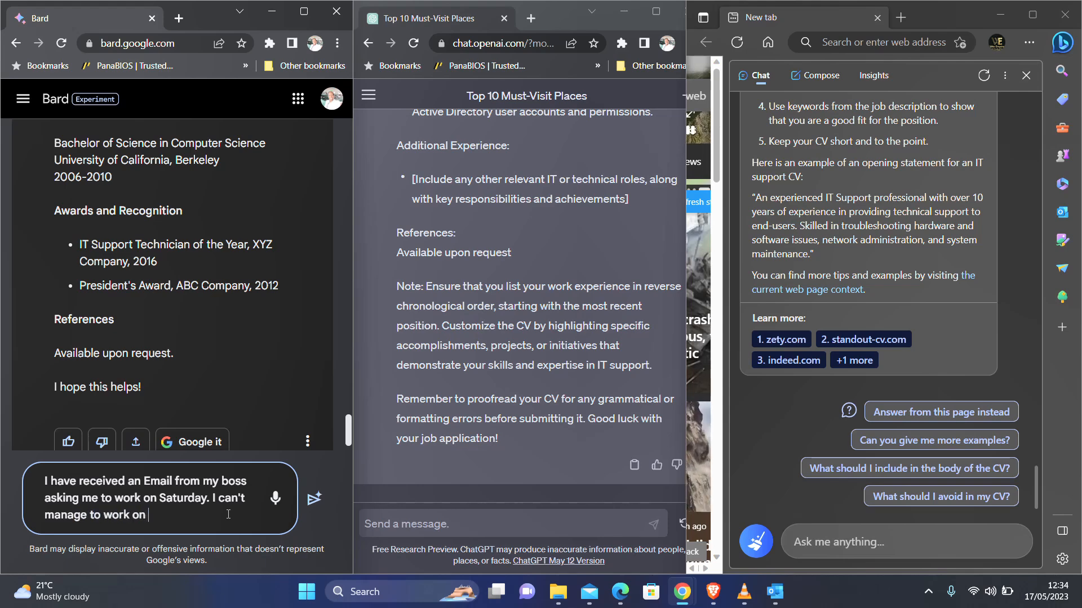
text(that day)
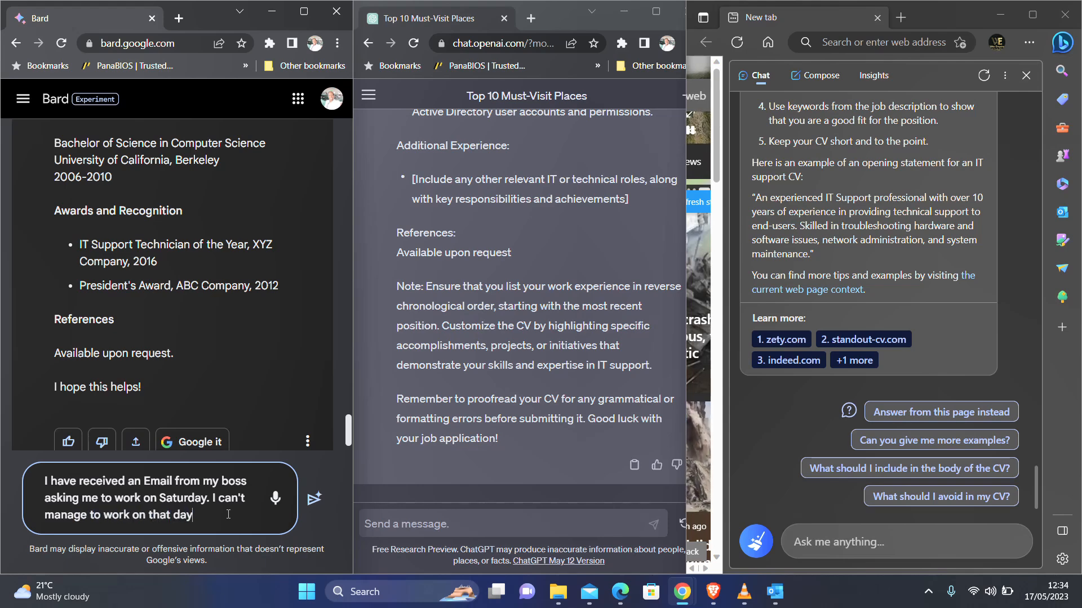
Extend the Bard prompt with "and I want to respond to the email in a polite way."
text( and i)
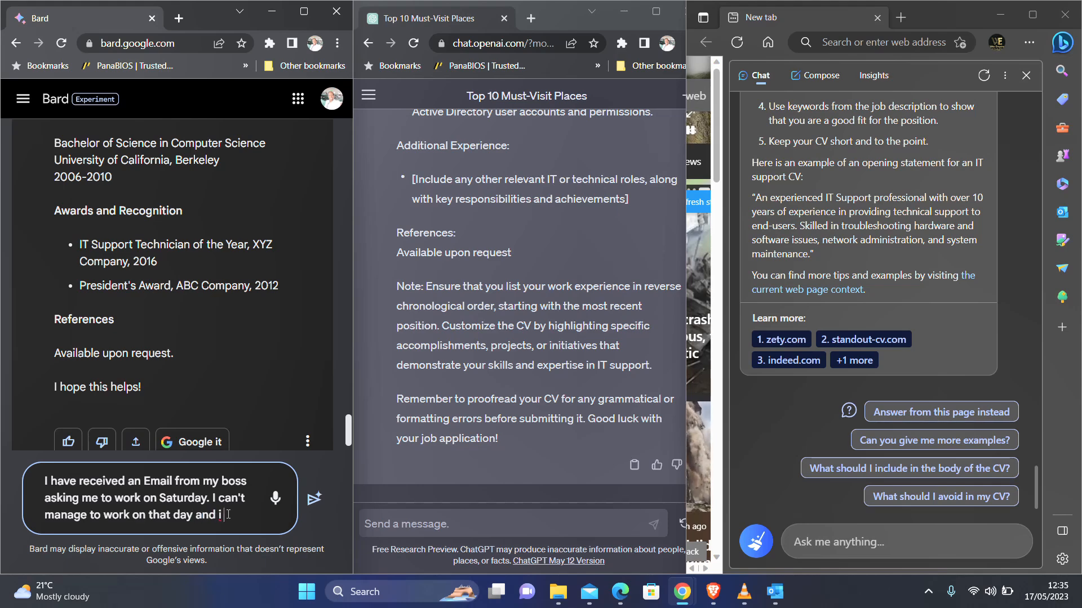
text(I wa)
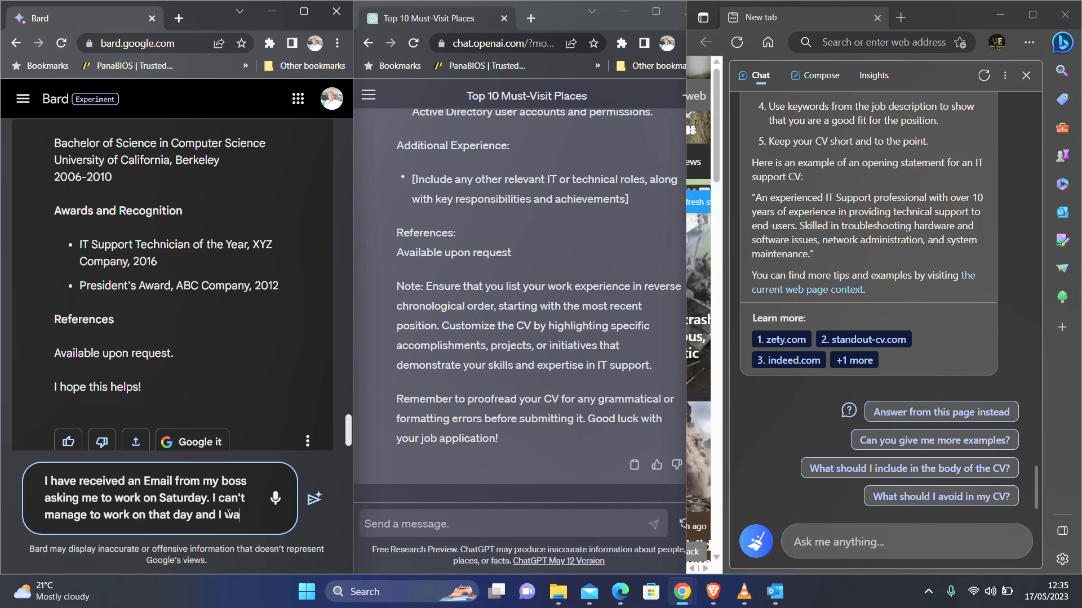
text(nt to resp)
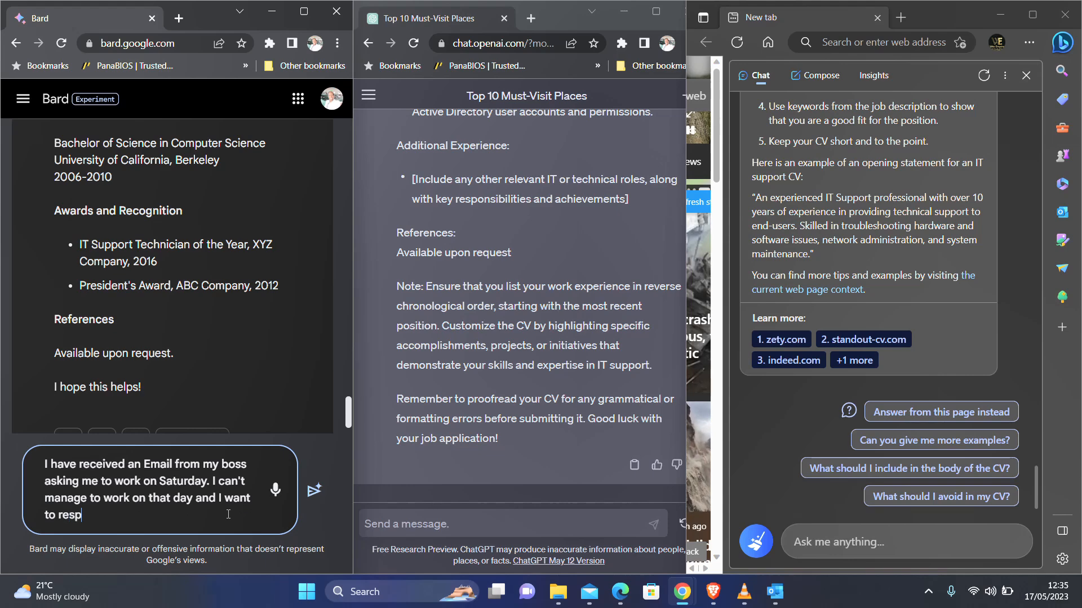
text(ond to the)
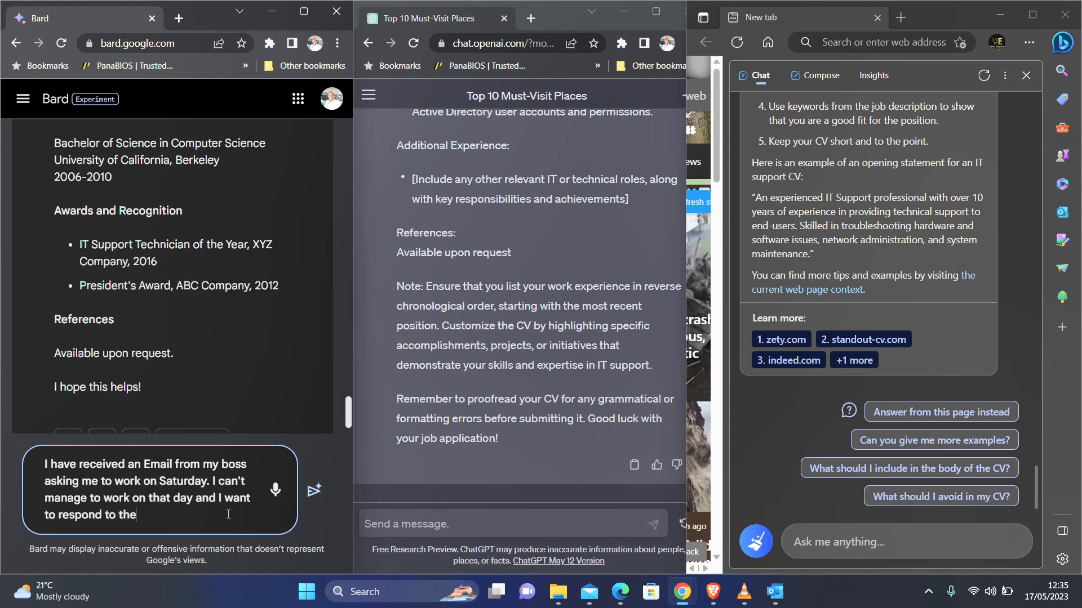
text( email in)
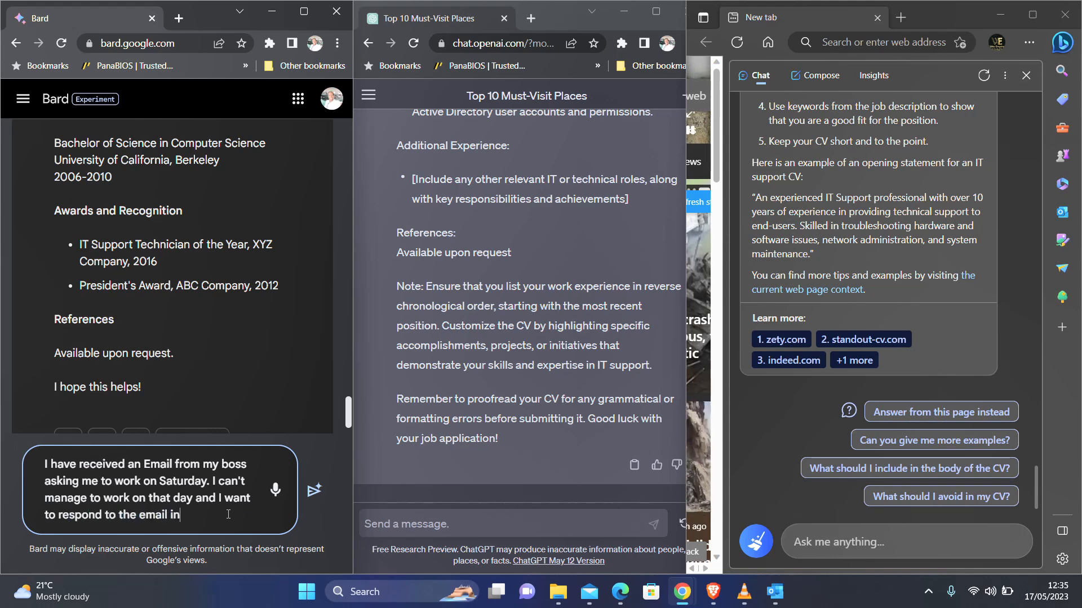
text( a polite )
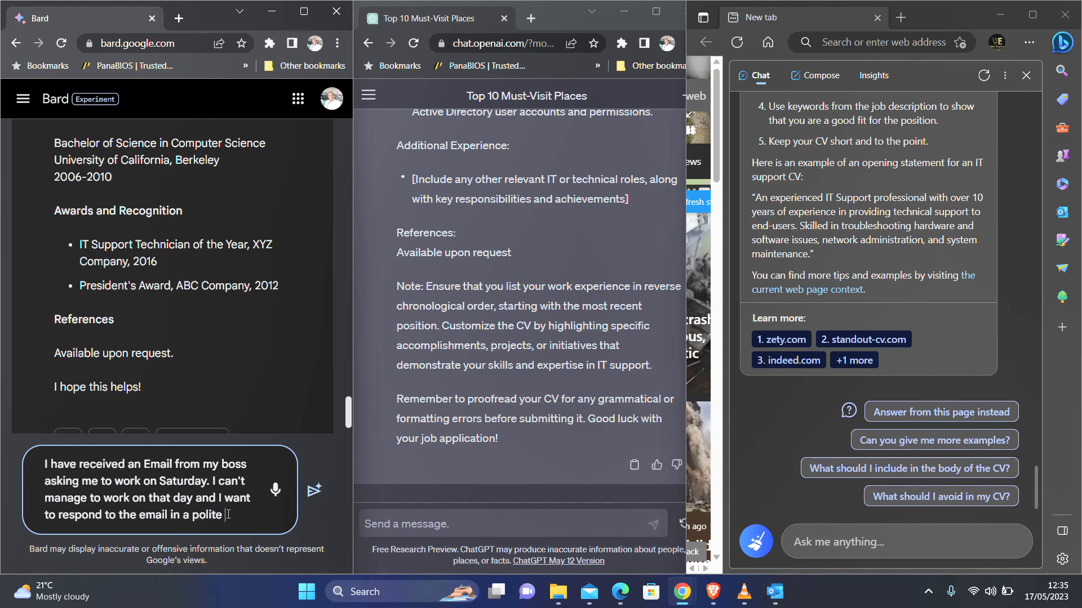
text(way. )
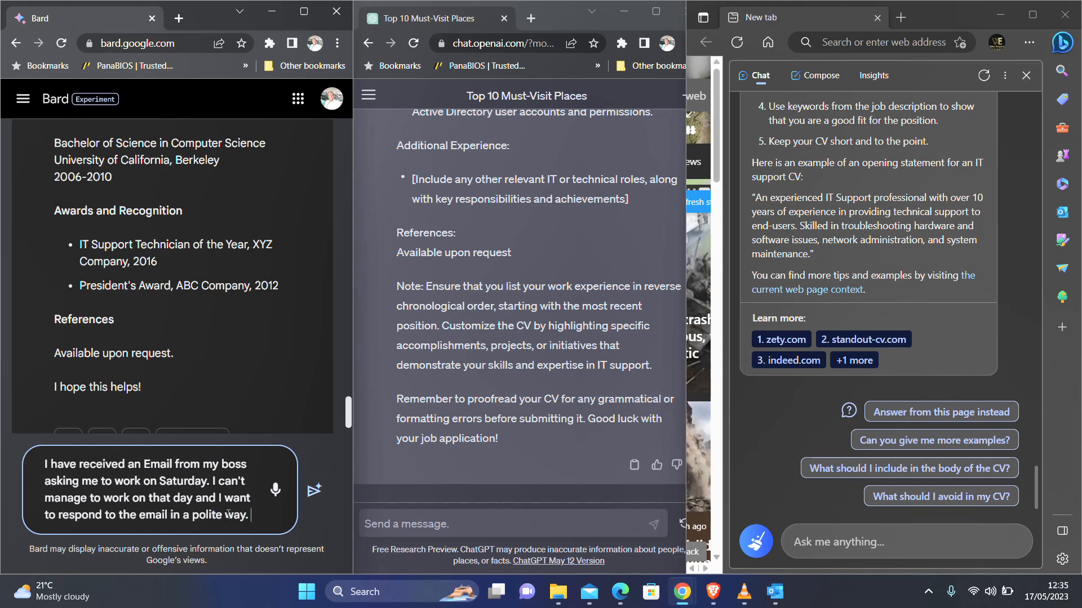
Finish the Bard prompt with "can you help with the response." and copy the whole prompt text
text(can you he)
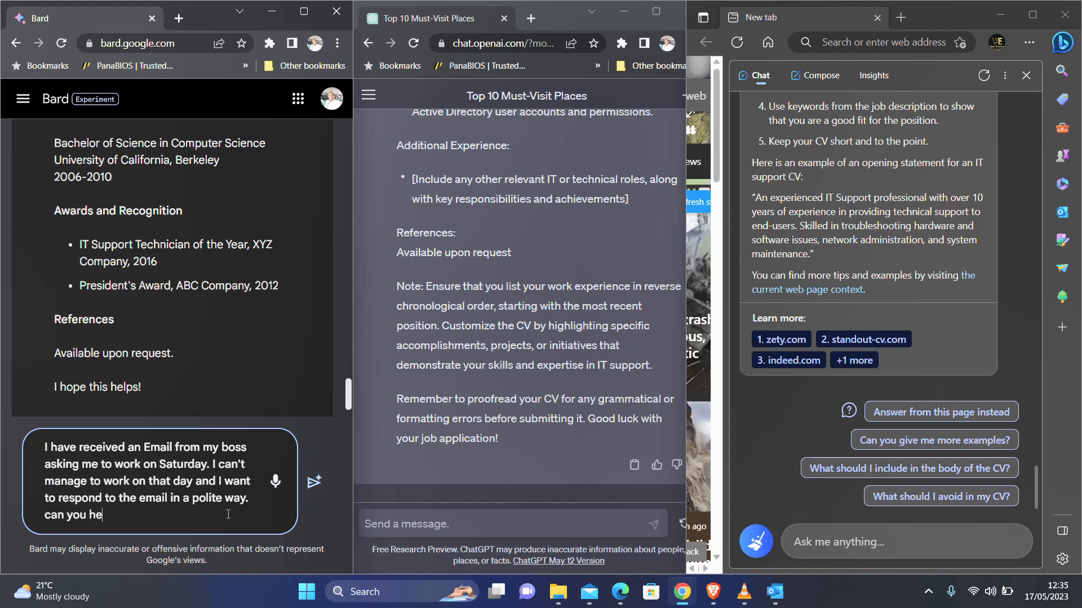
text(lp with th)
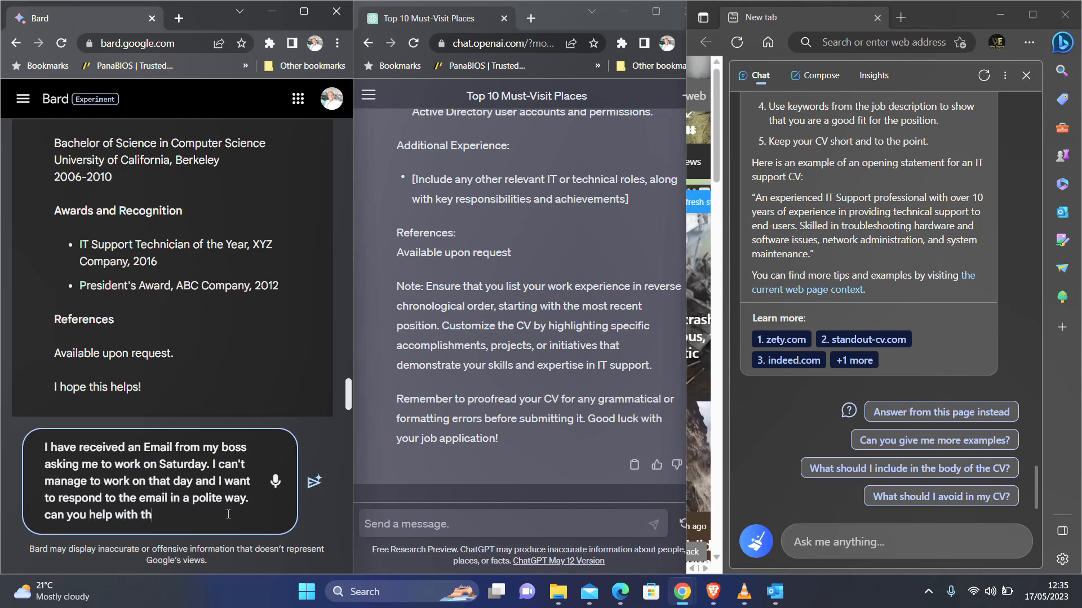
text(e respon)
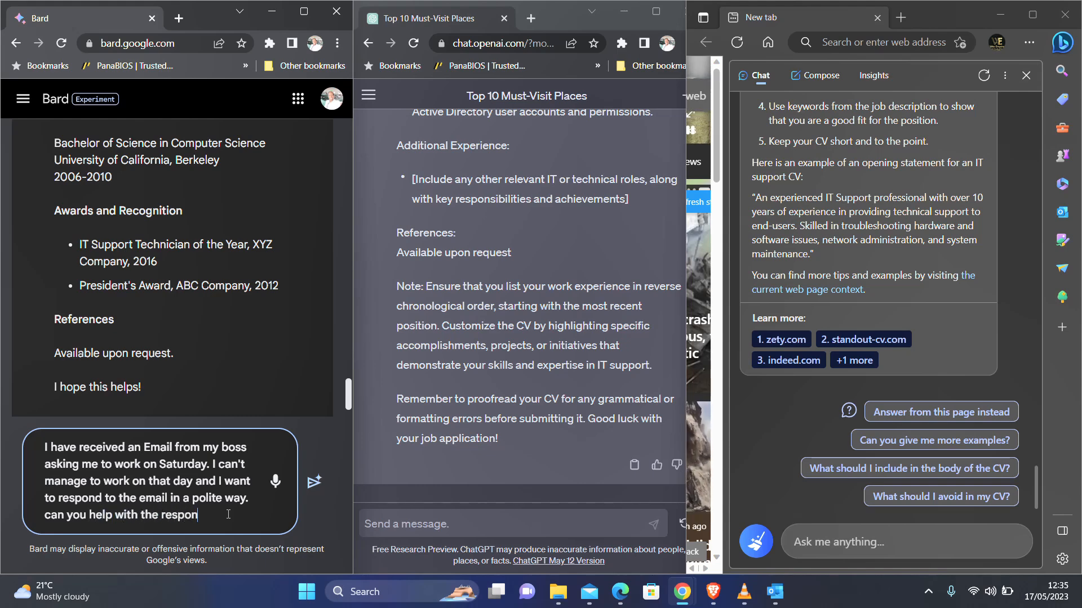
text(ce)
key(BackSpace)
key(BackSpace)
text(se.)
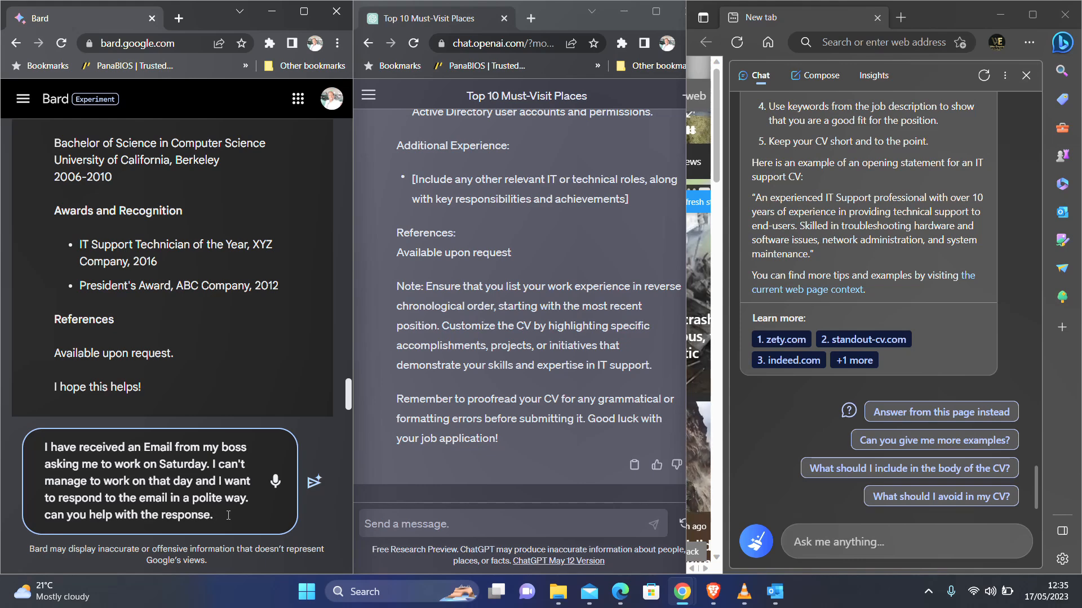
key(ctrl+a)
key(ctrl+c)
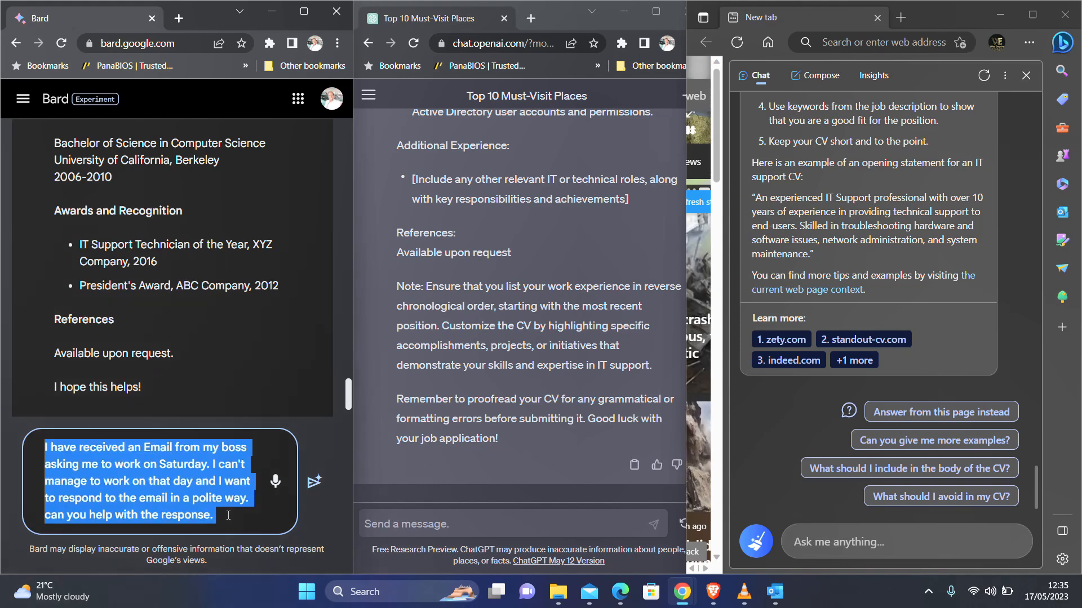
click(217, 519)
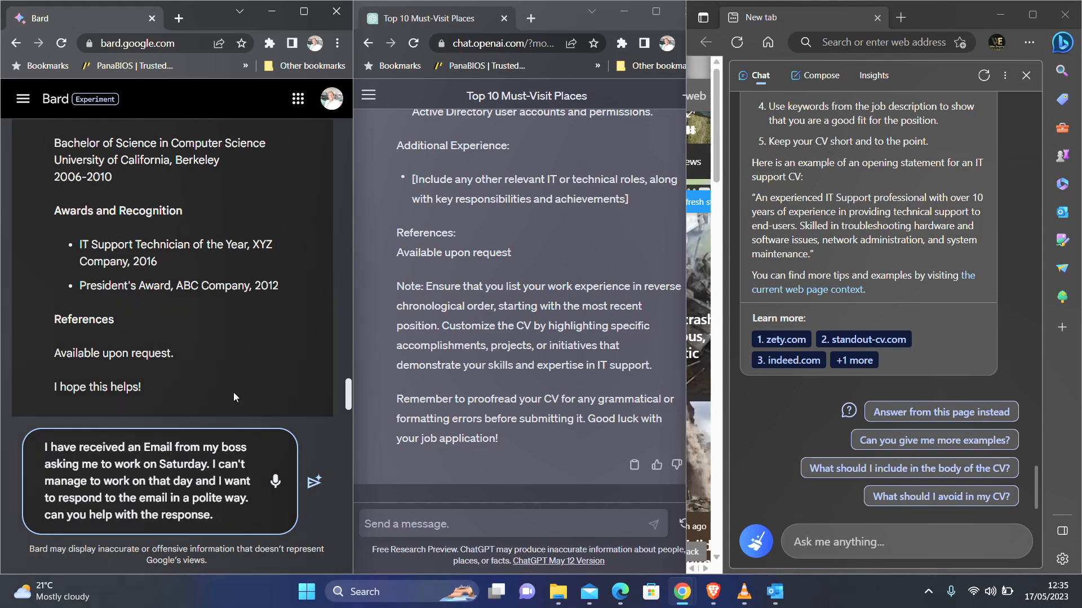
Submit the Saturday work email prompt to Bard and read through its sample reply to the boss
click(314, 482)
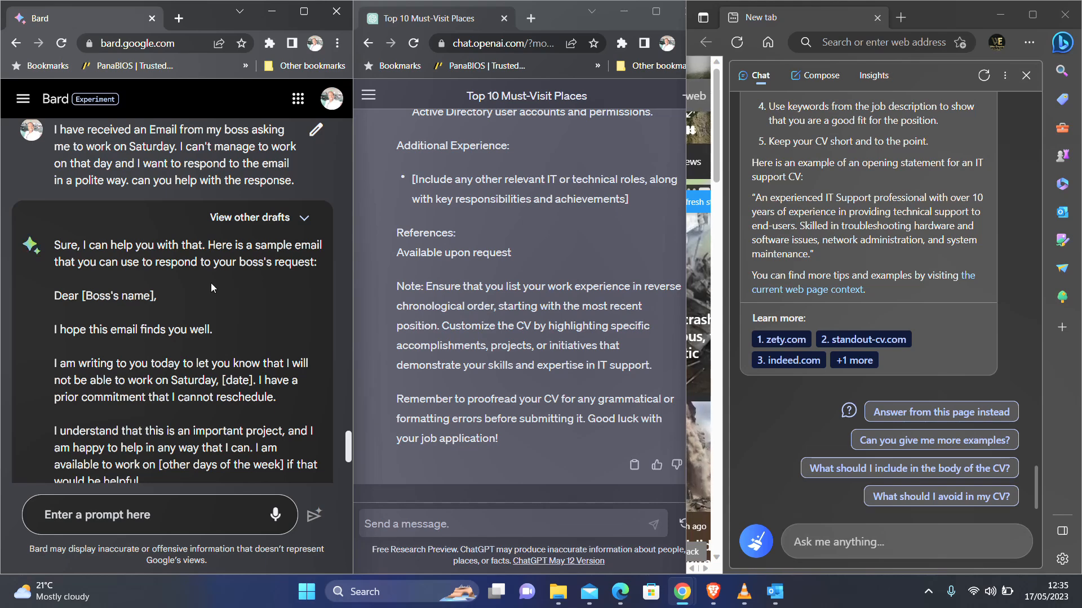
scroll(210, 283, down, 2)
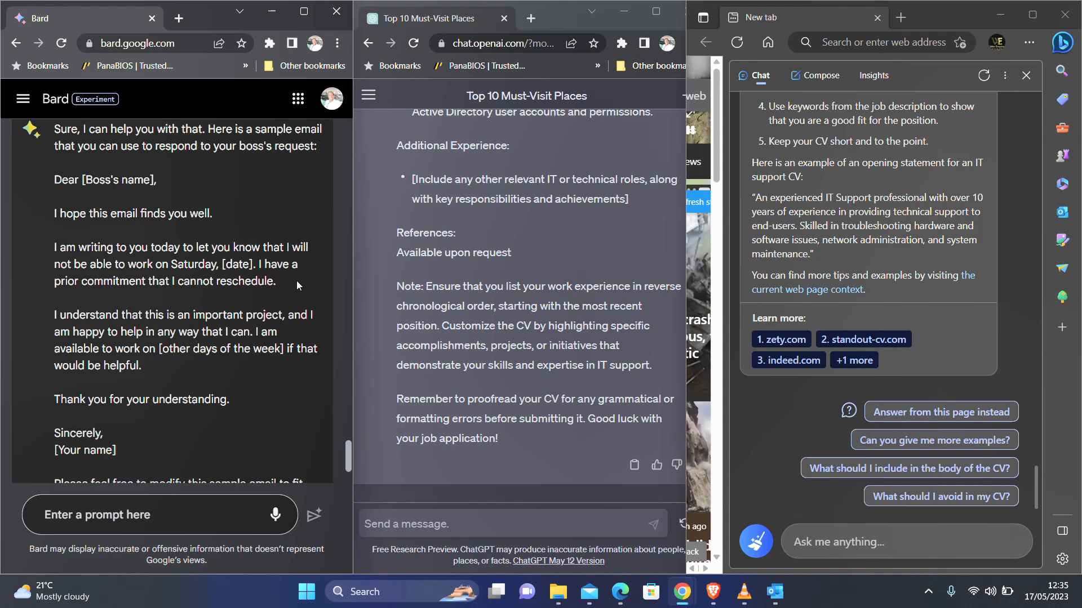
scroll(296, 281, down, 2)
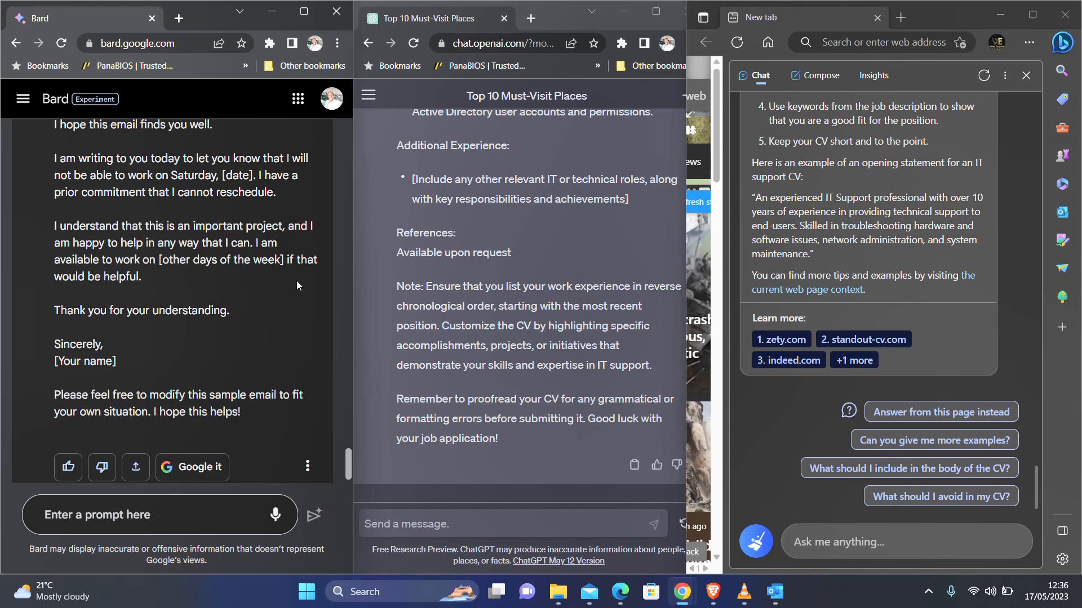
scroll(296, 280, down, 1)
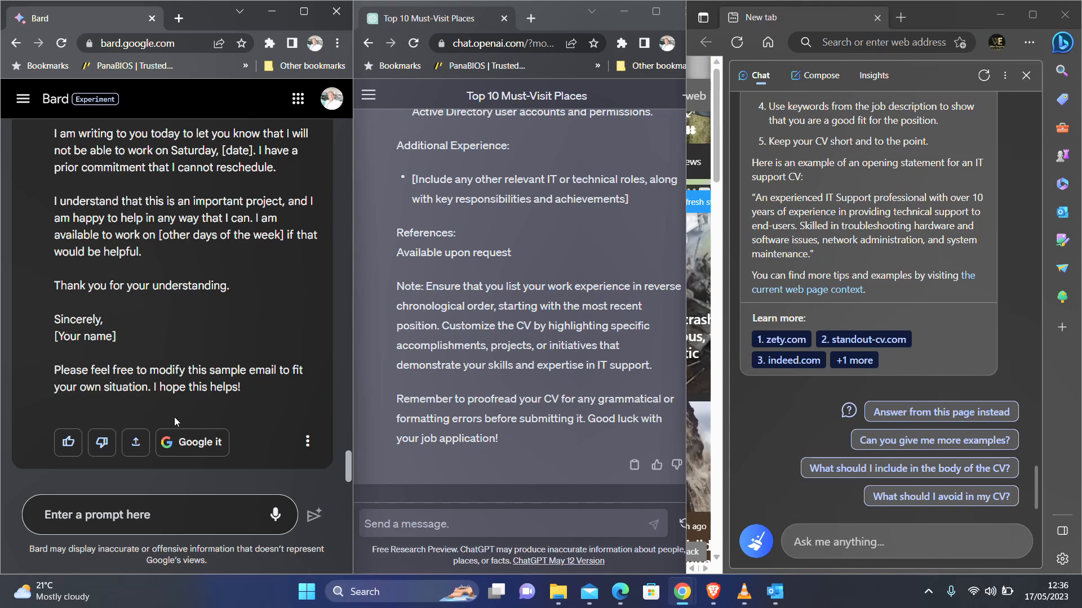
Submit the copied prompt about politely declining Saturday work to ChatGPT
click(444, 524)
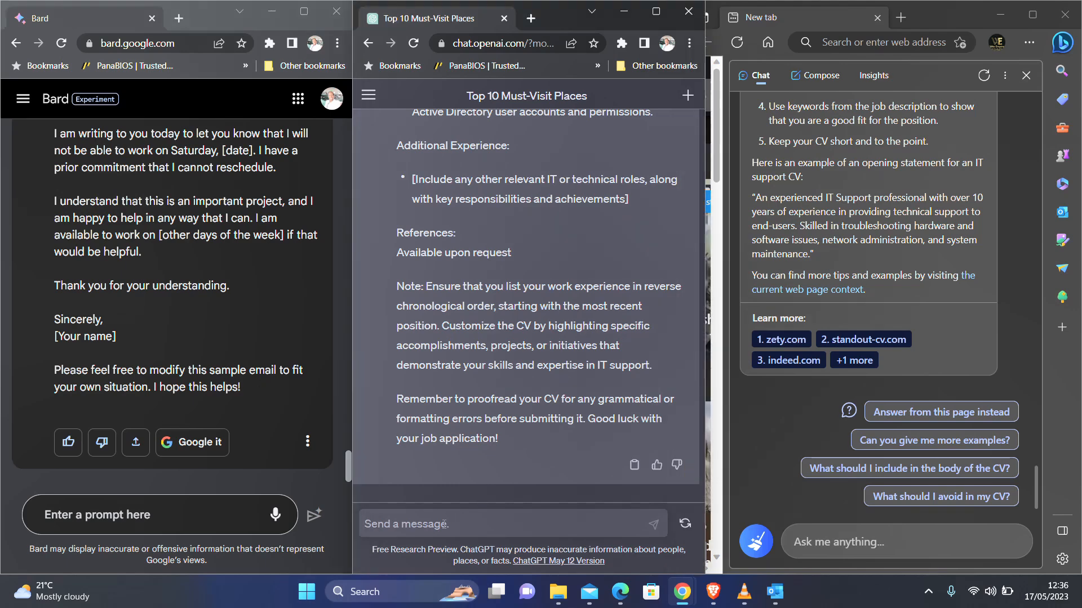
key(ctrl+v)
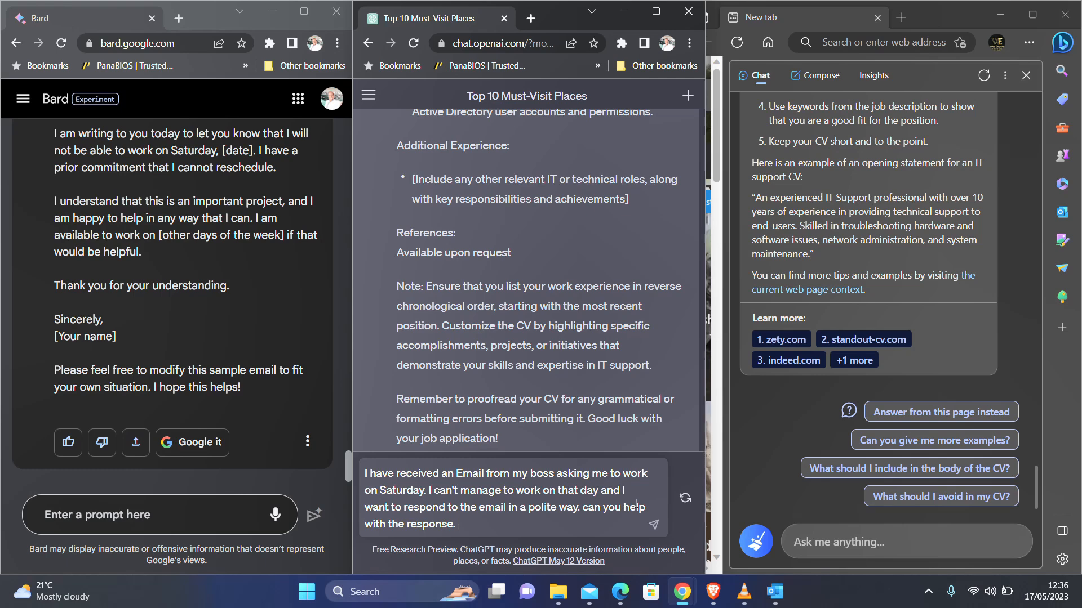
click(652, 524)
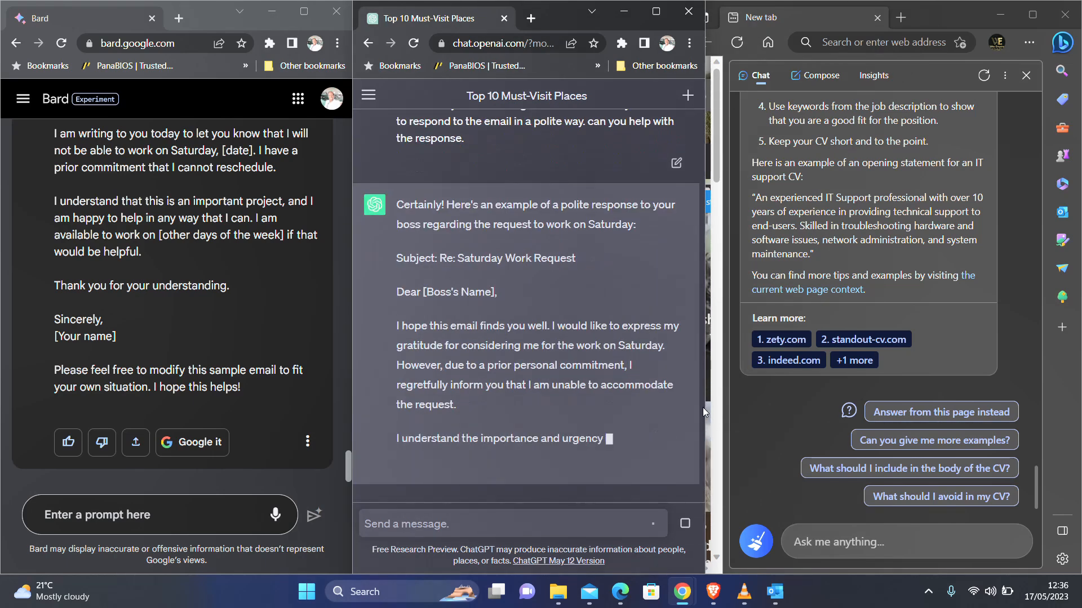
Review Bard's sample email again and read ChatGPT's reply from the subject line through to the sign-off
scroll(209, 279, up, 1)
scroll(209, 279, up, 2)
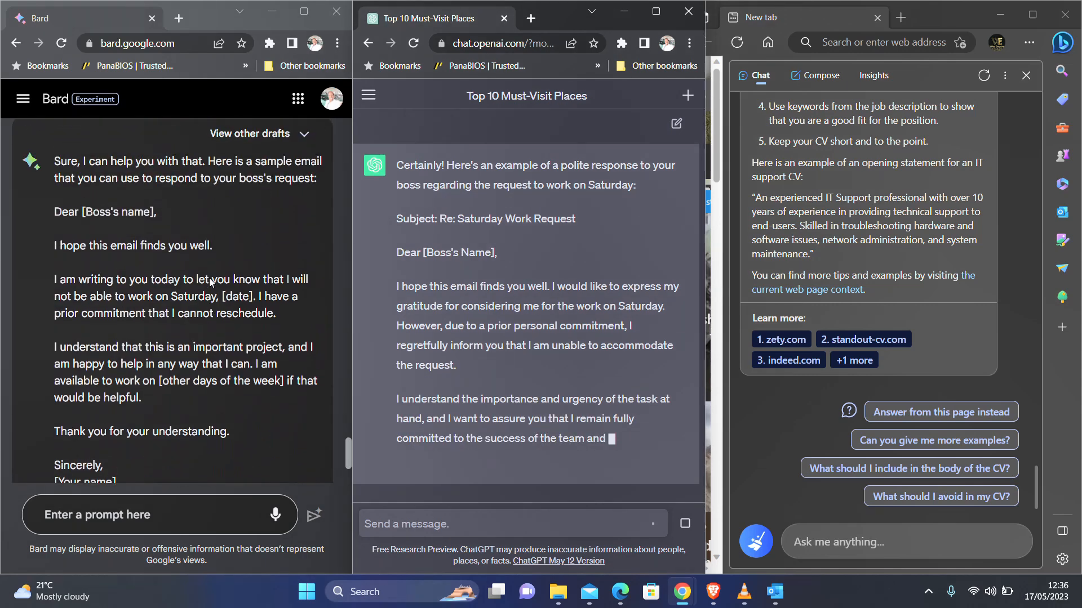
scroll(209, 279, down, 3)
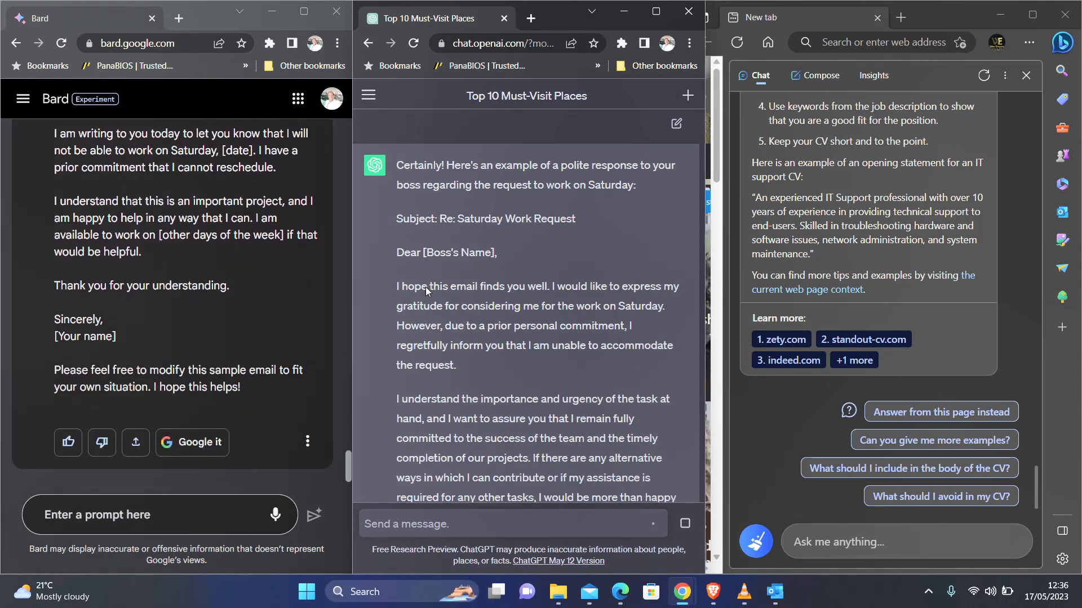
scroll(426, 286, up, 4)
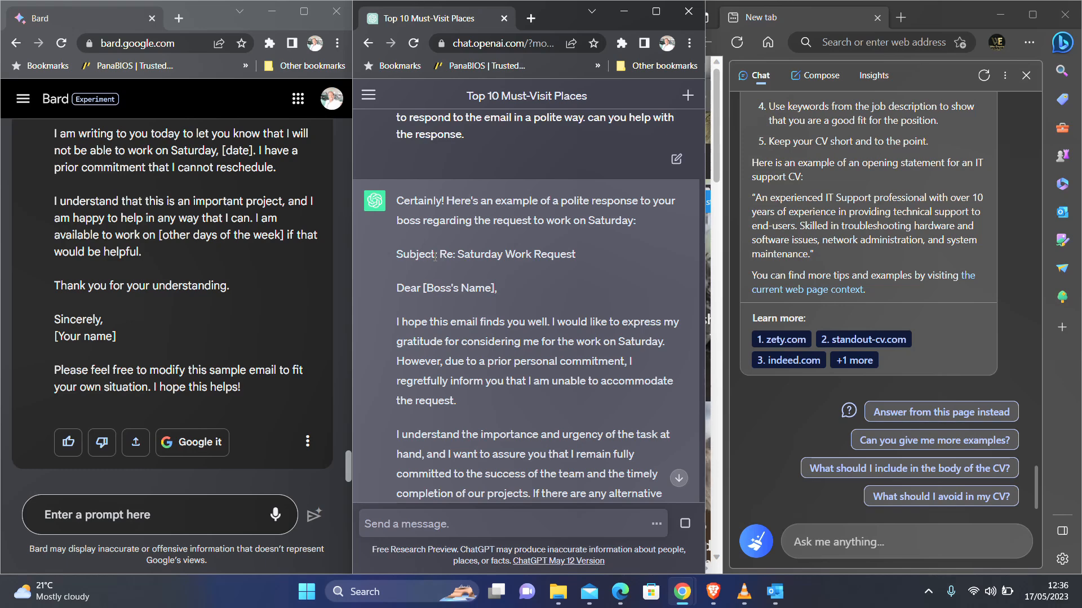
drag(575, 254, 474, 254)
click(461, 271)
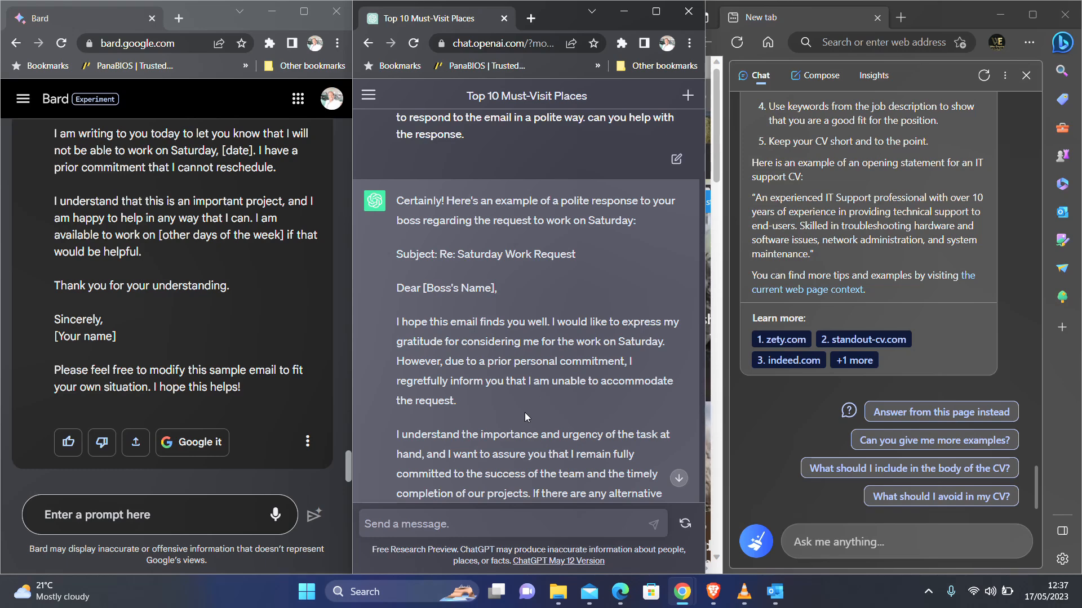
scroll(525, 417, down, 3)
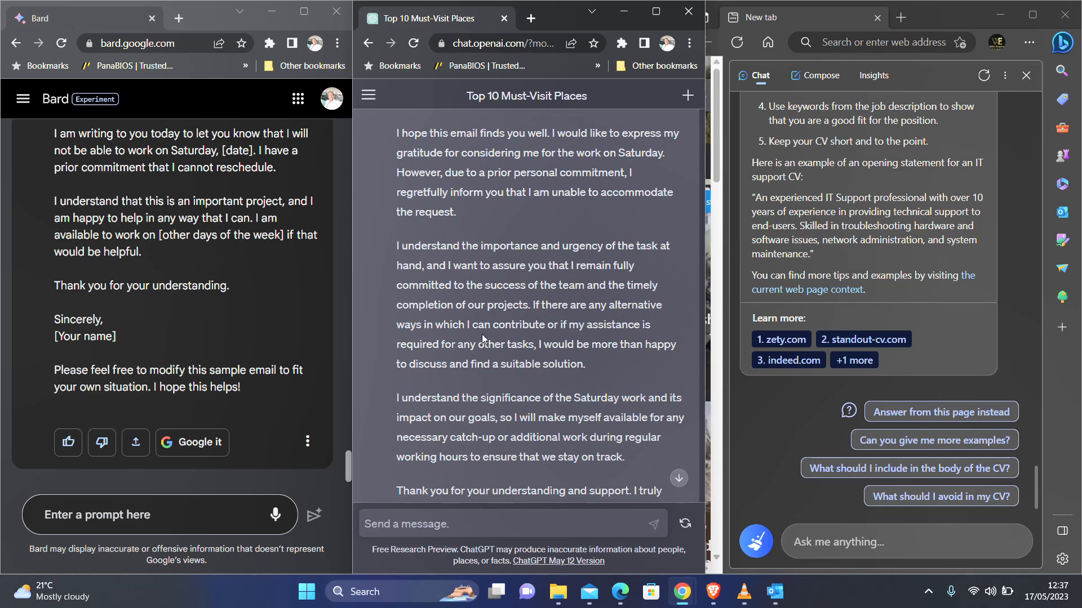
scroll(545, 332, down, 2)
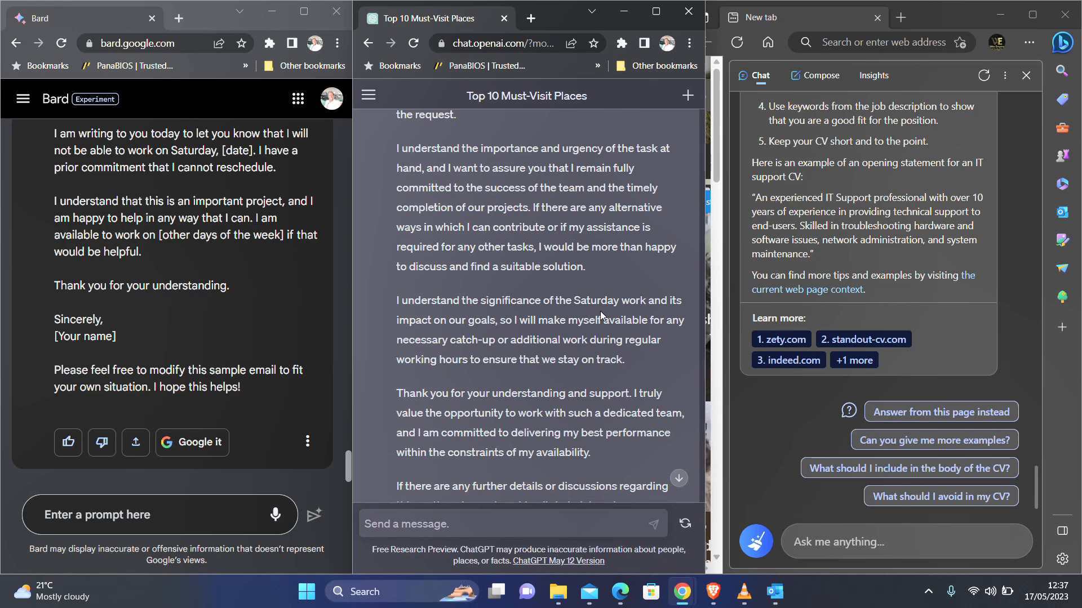
scroll(601, 315, down, 1)
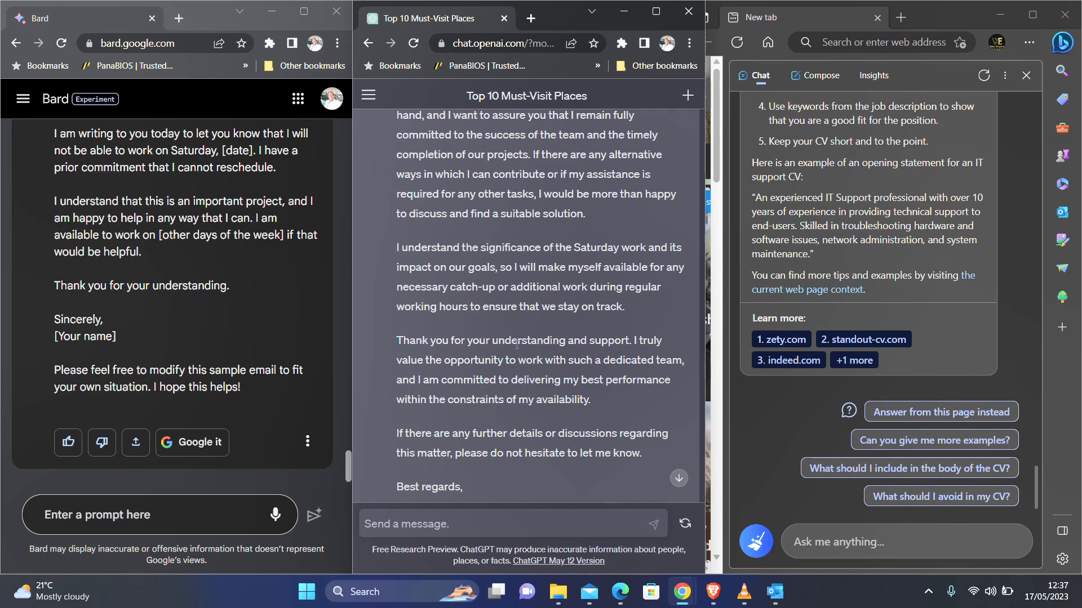
scroll(476, 354, down, 2)
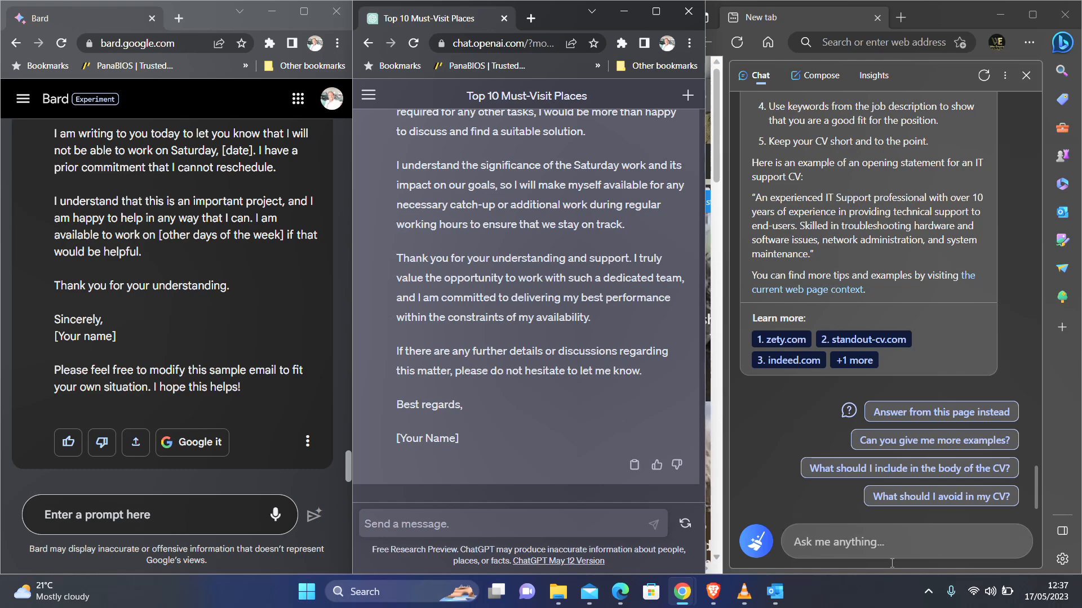
Submit the prompt about politely declining Saturday work to Bing Chat and read its sample reply
click(847, 541)
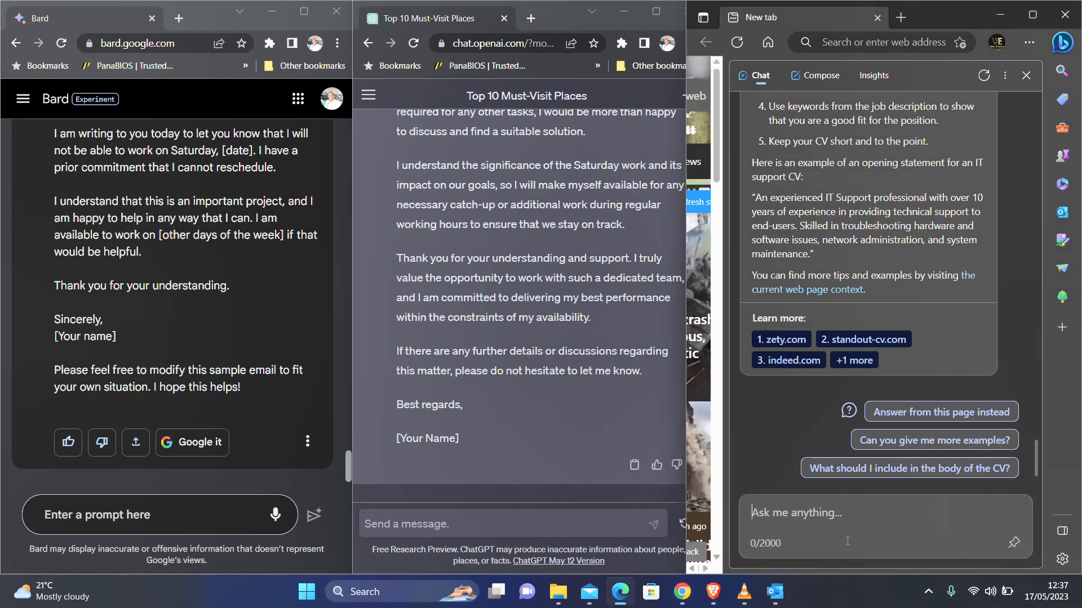
text(I have received an Email from my boss asking me to work on Saturday. I can't manage to work on that day and I want to respond to the email in a polite way. can you help with the response.)
click(1014, 482)
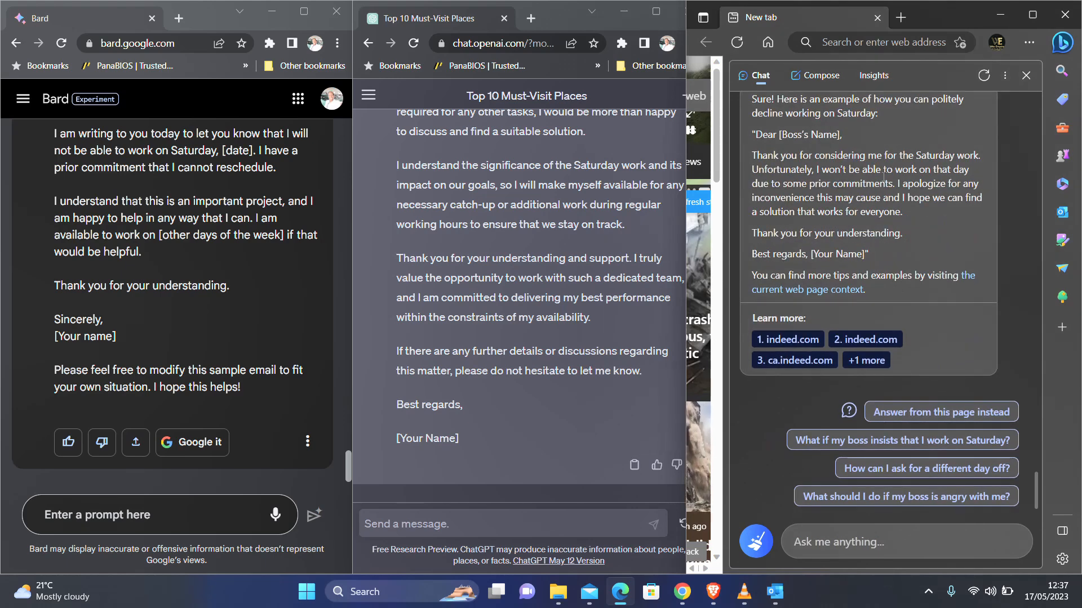
scroll(883, 175, up, 1)
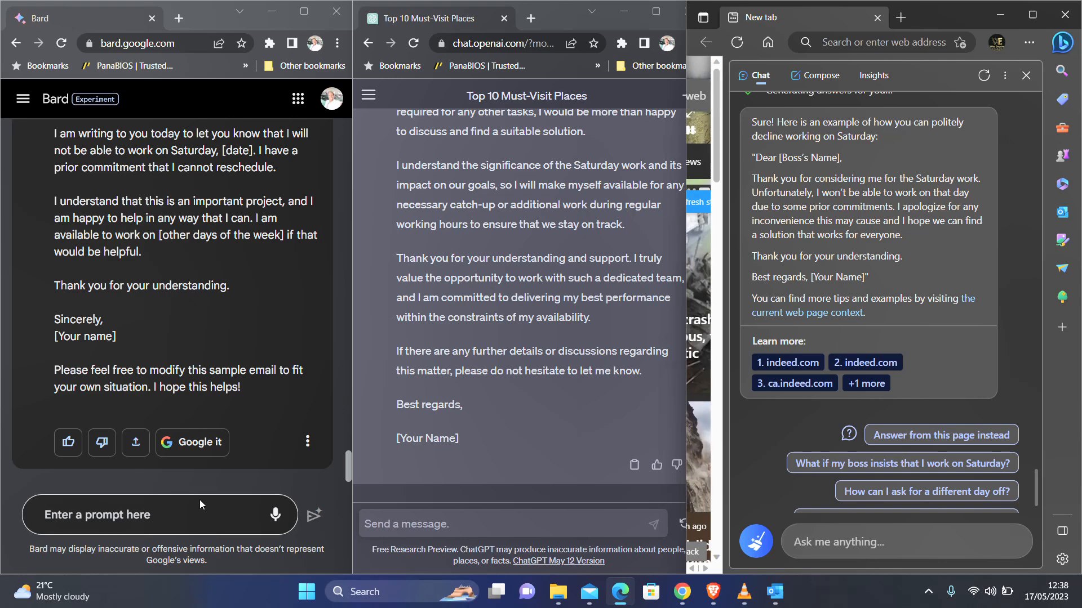
Start a new Bard prompt reading "Compare samsung, iphone and google Pixel flagship phones"
click(160, 516)
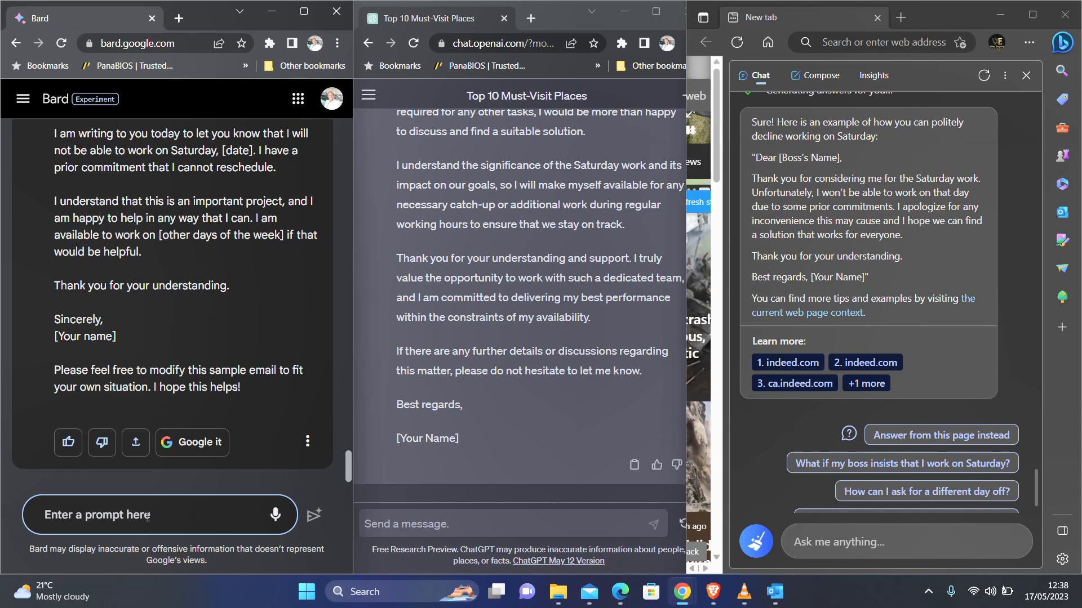
text(Compare )
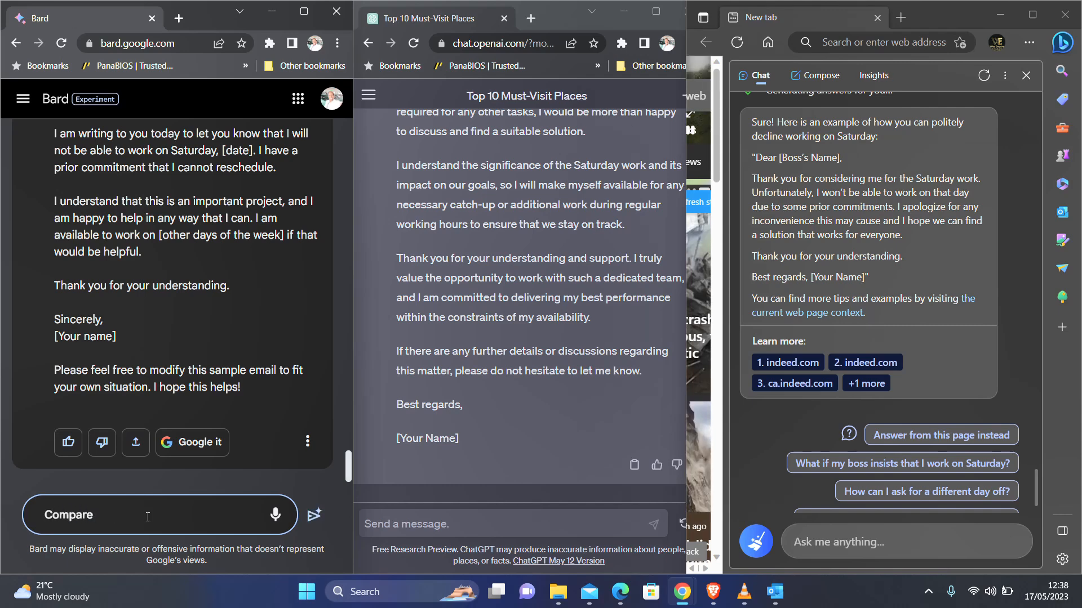
text(samsung)
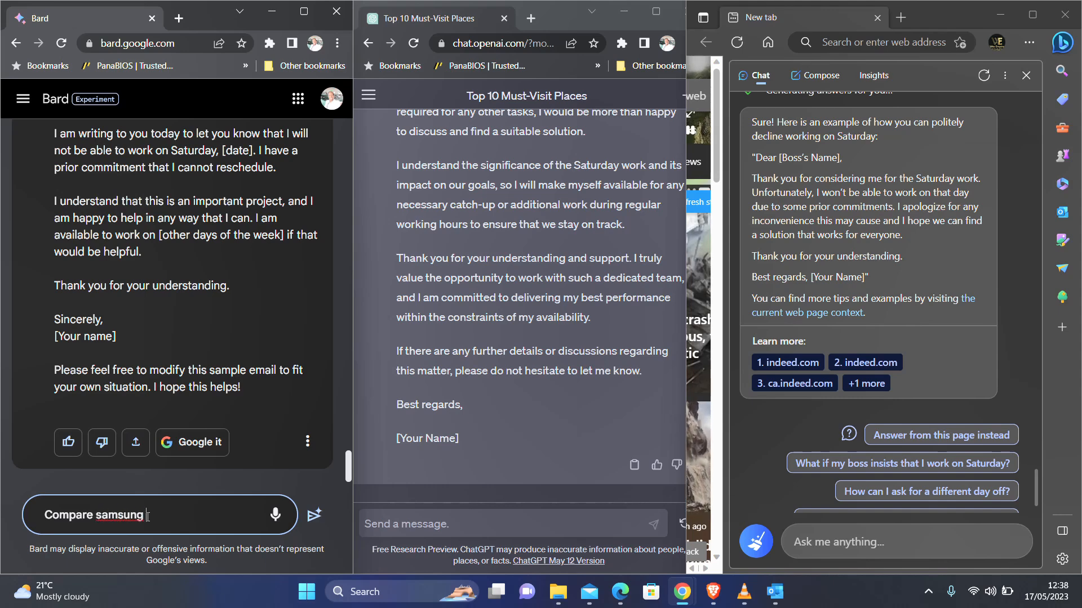
text(.)
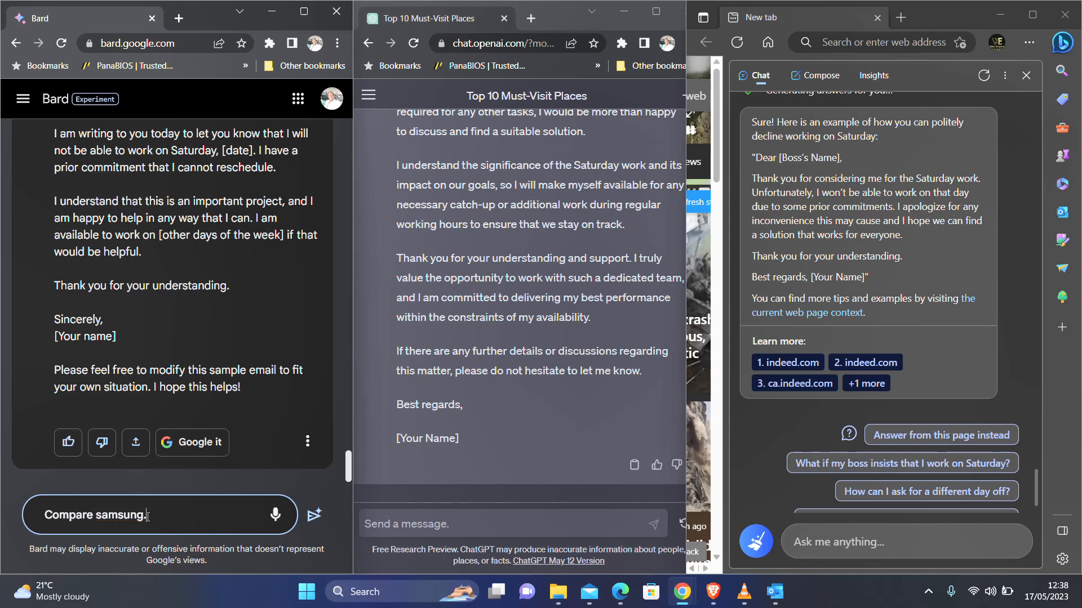
text( iphon)
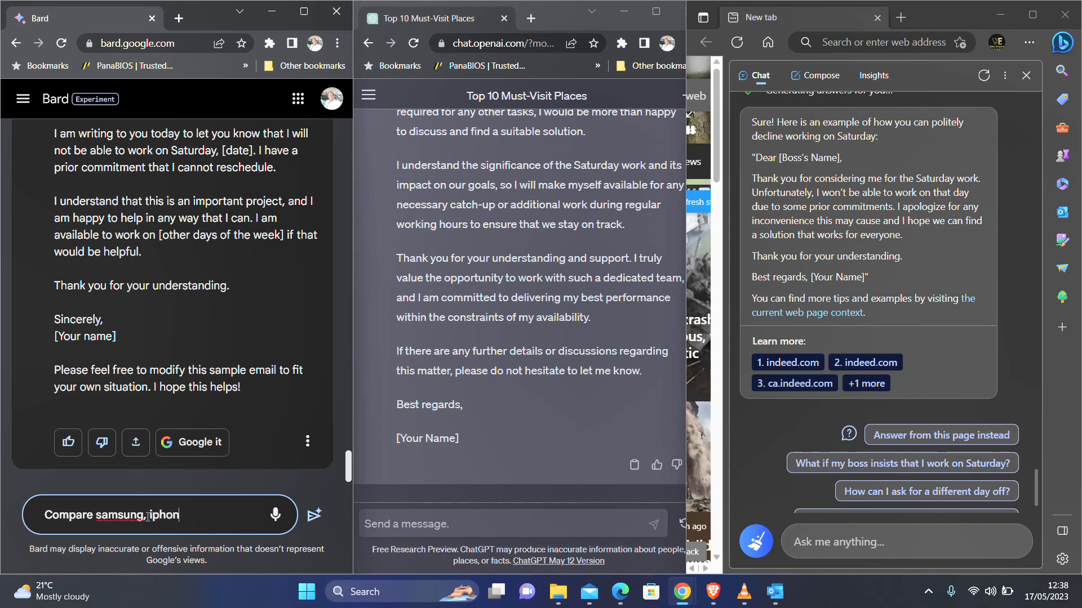
text(e and google P)
text(ixel )
text(flagsh)
text(ip)
text( phones)
Complete the Bard prompt with ", note the streghts and weaknesess of each."
text(, ni)
text(o)
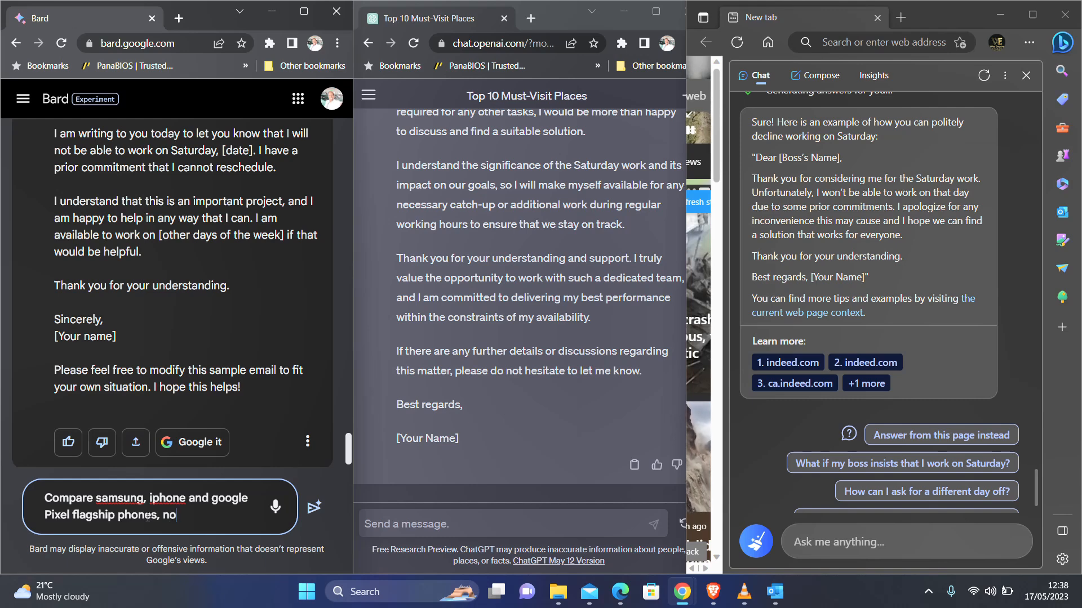
text(te the streghts and wee)
key(BackSpace)
text(aknesses)
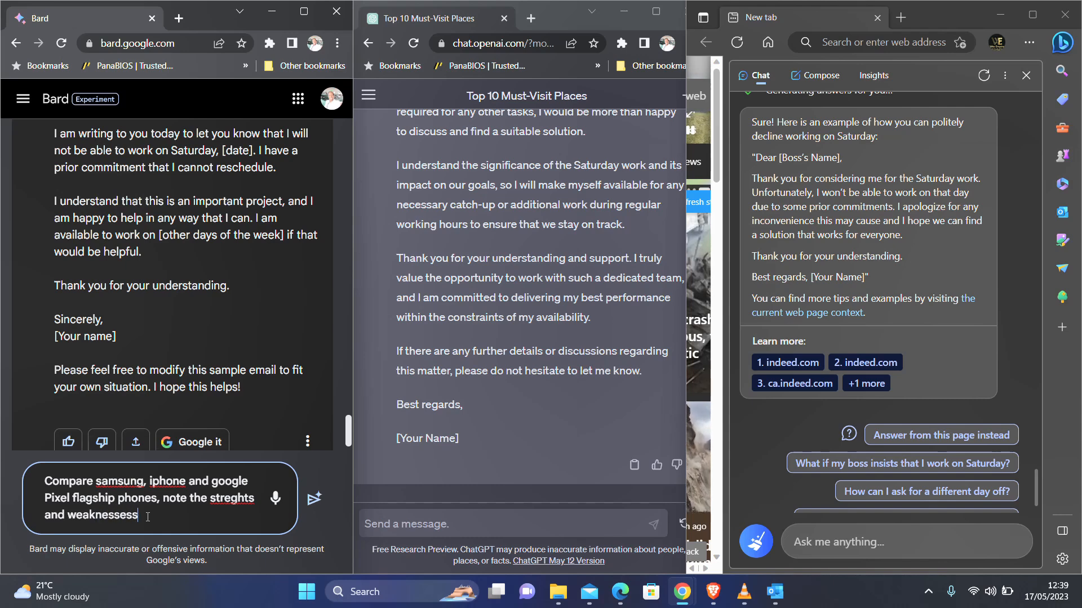
key(BackSpace)
key(BackSpace)
key(BackSpace)
key(BackSpace)
key(BackSpace)
text(se)
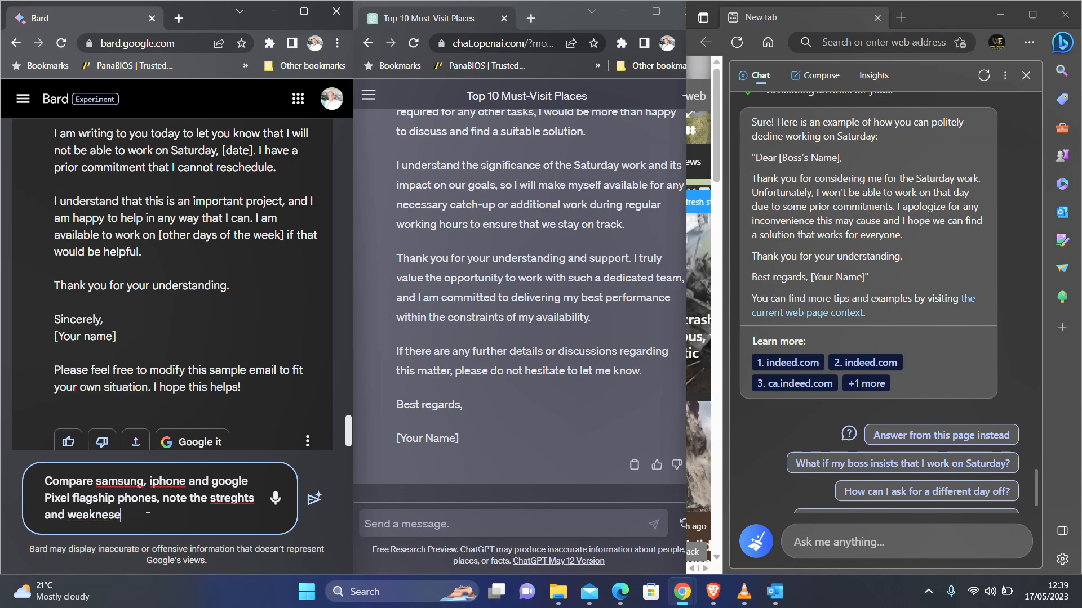
text(ss o)
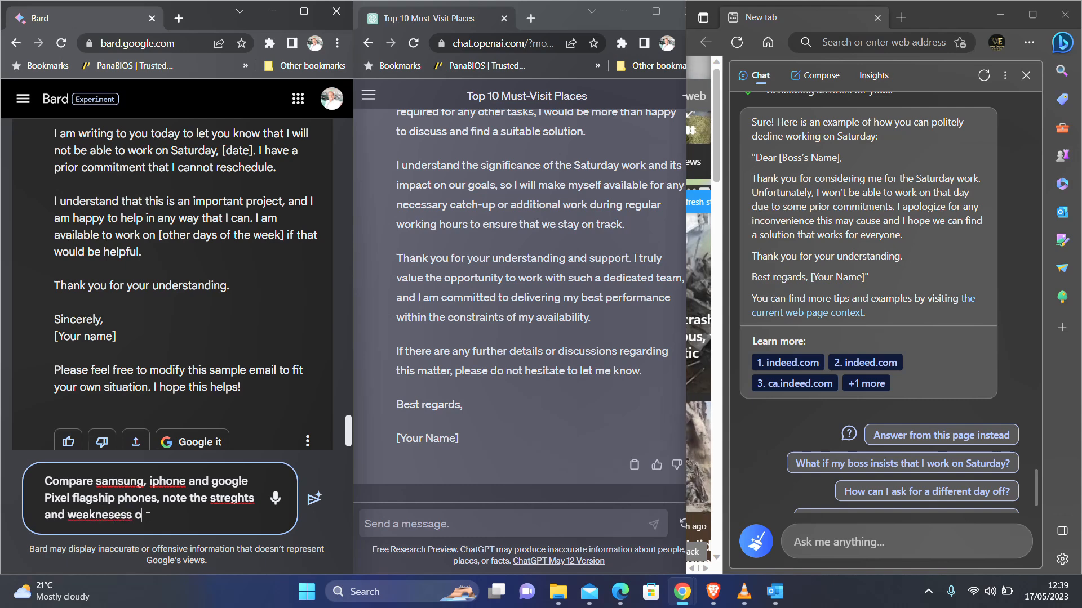
text(f each.)
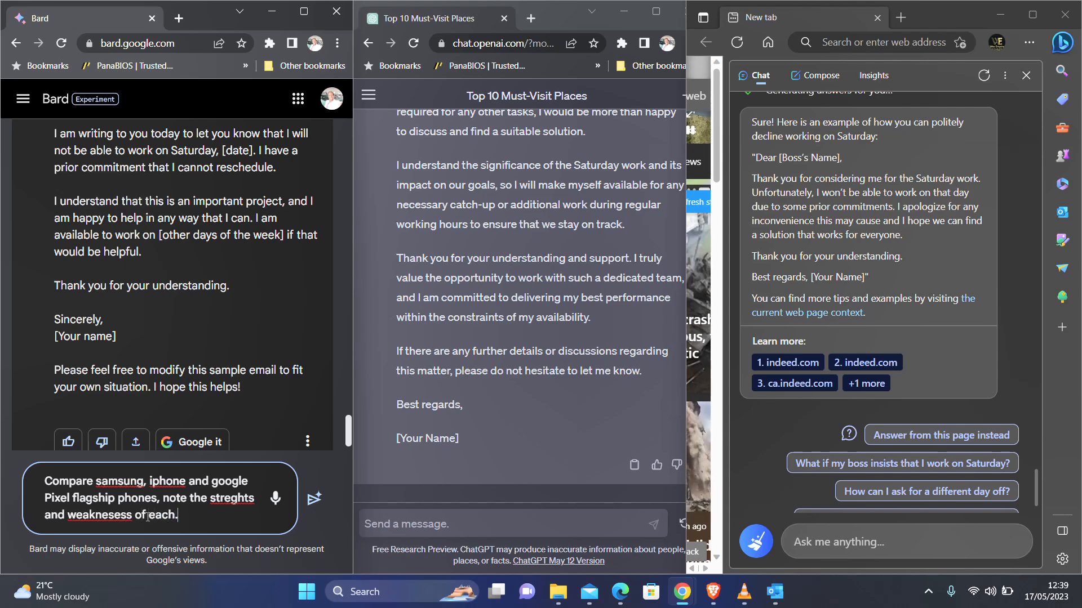
Correct the misspelled and uncapitalized words in the Bard prompt to "weaknesses", "Samsung", "Iphone" and "strengths"
right_click(119, 521)
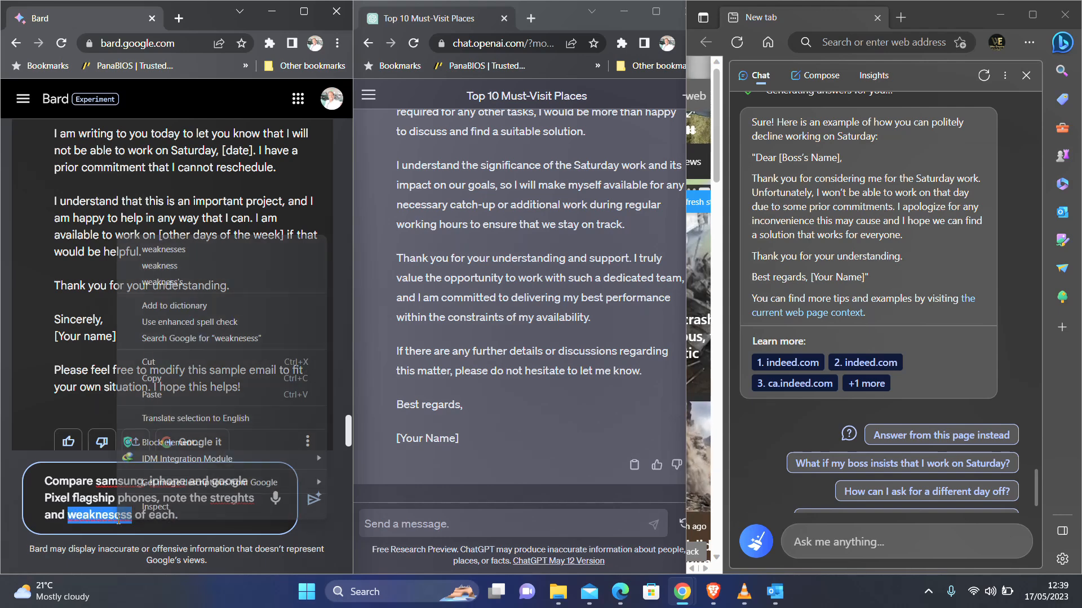
click(170, 251)
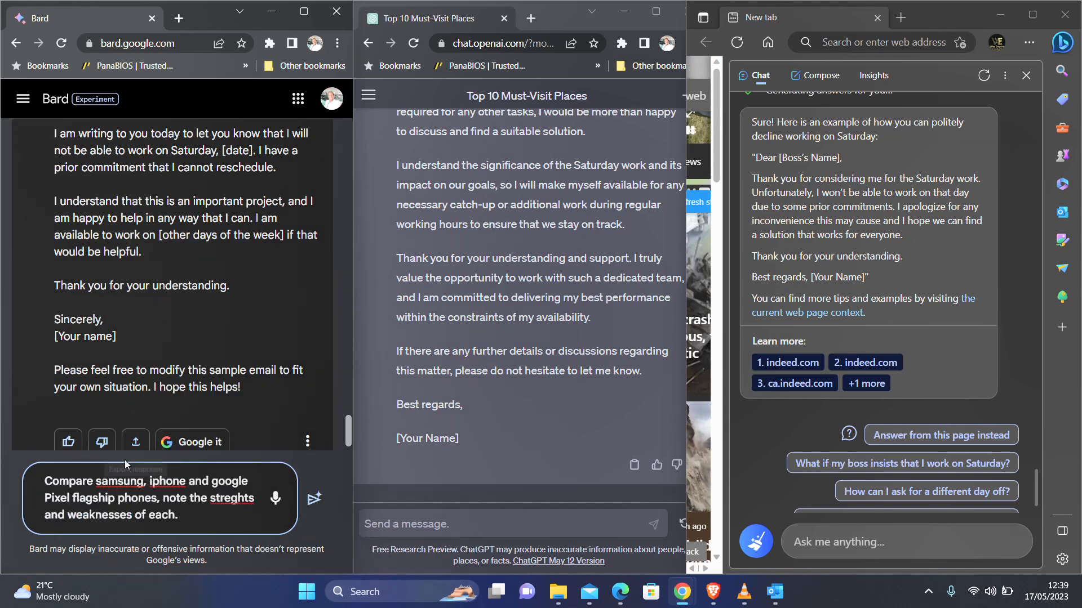
right_click(119, 480)
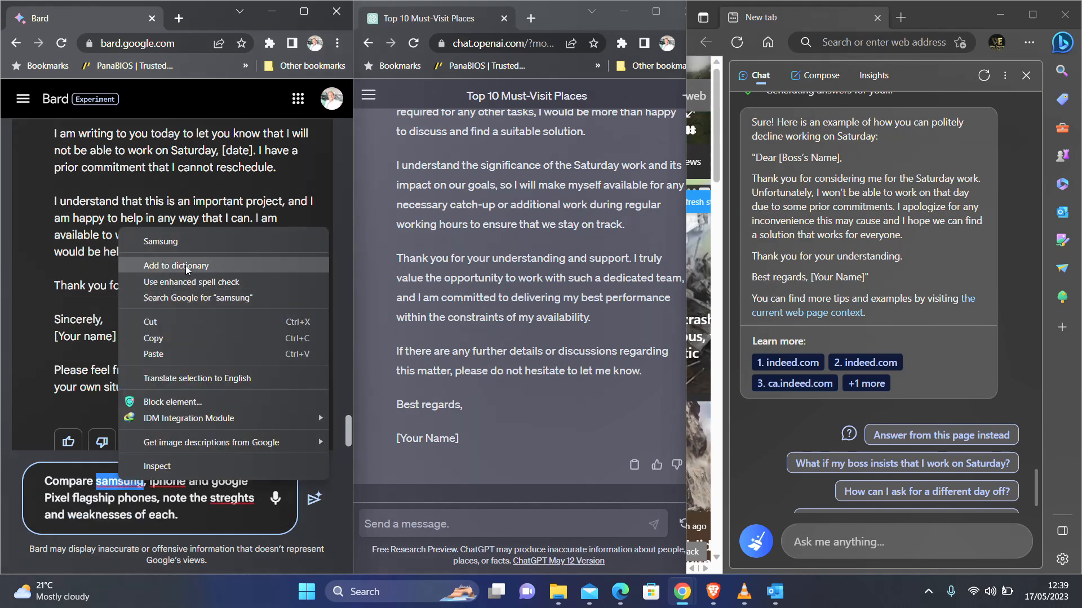
click(169, 243)
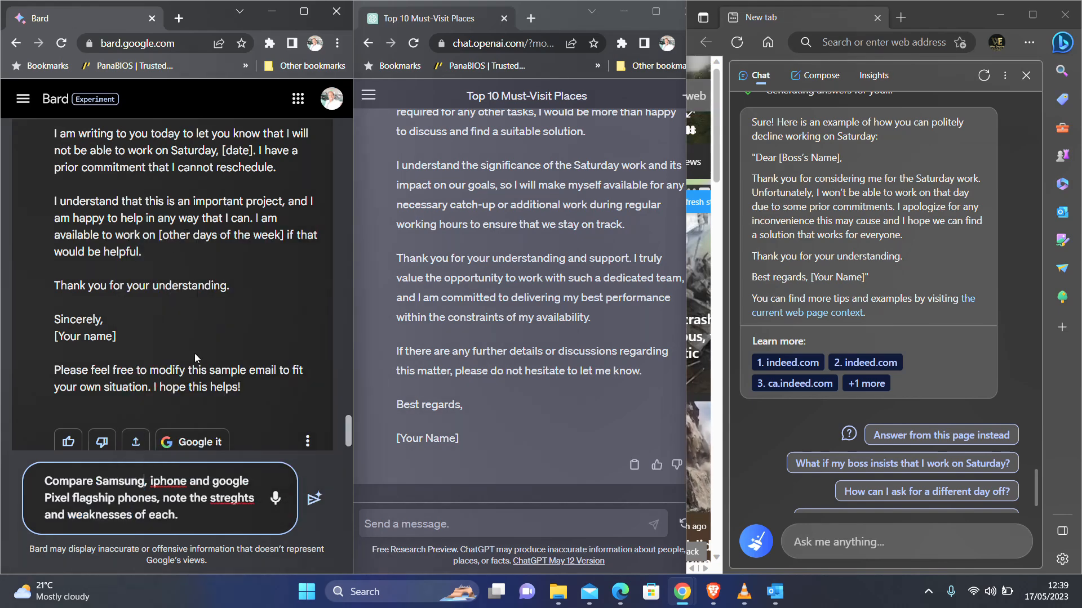
right_click(166, 485)
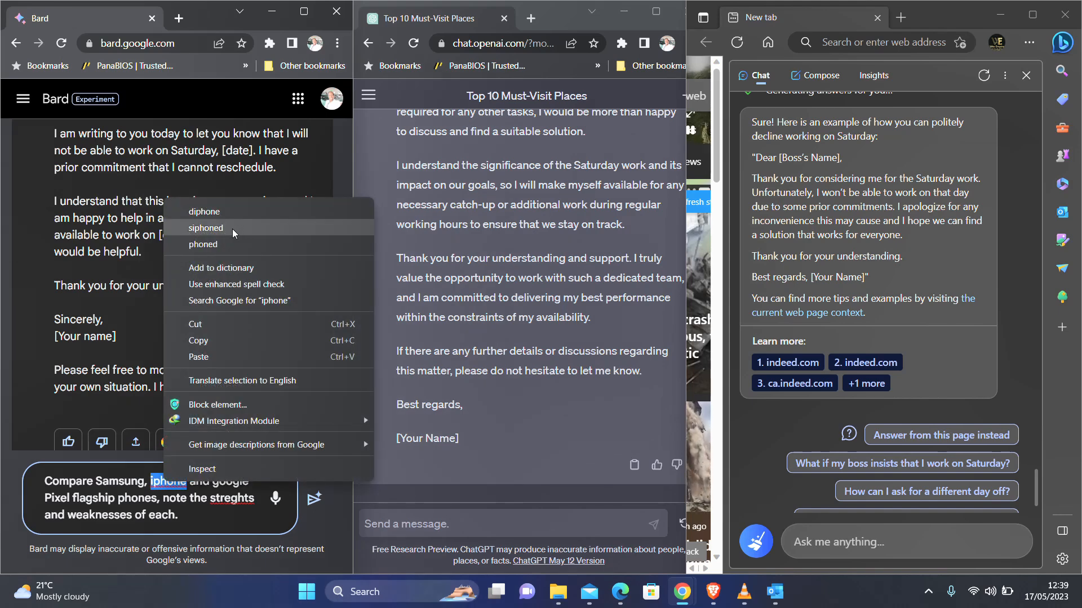
click(154, 485)
click(152, 483)
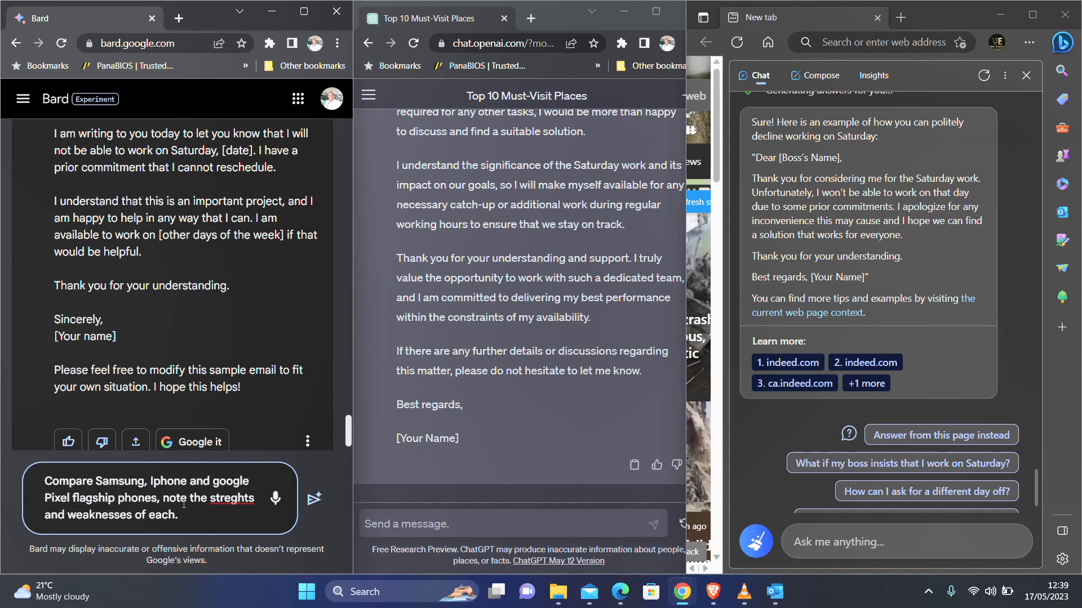
right_click(219, 498)
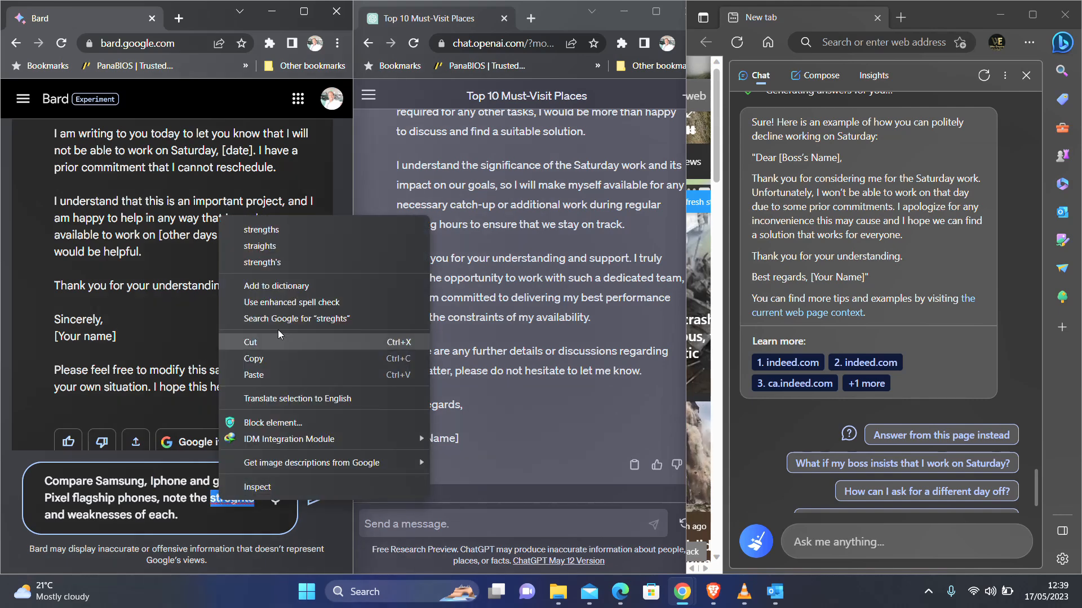
click(261, 230)
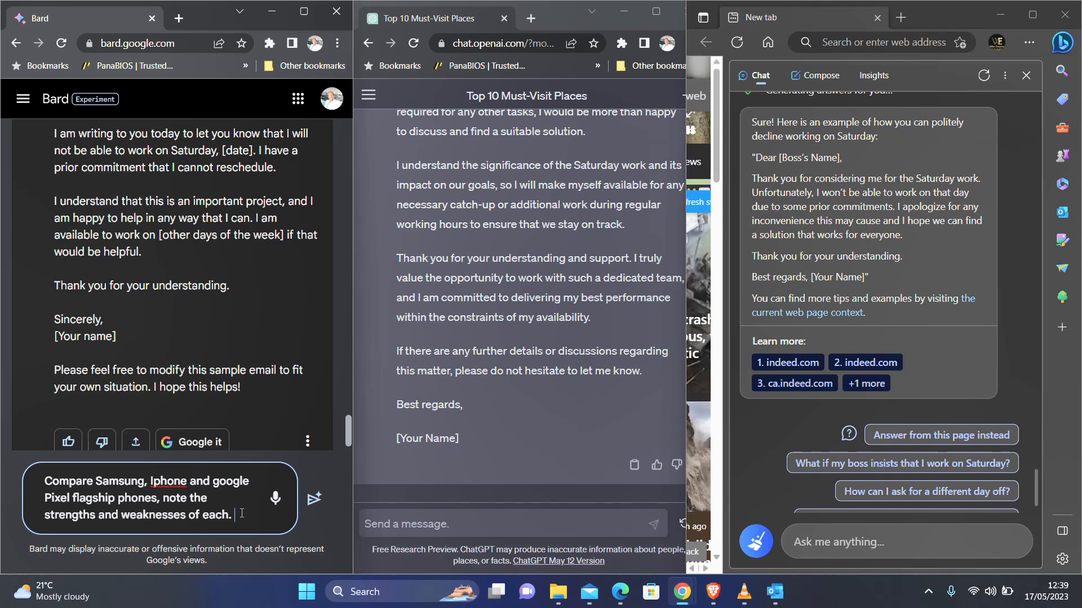
Copy the whole phone comparison prompt, submit it to Bard and read the Samsung section of its reply
triple_click(224, 513)
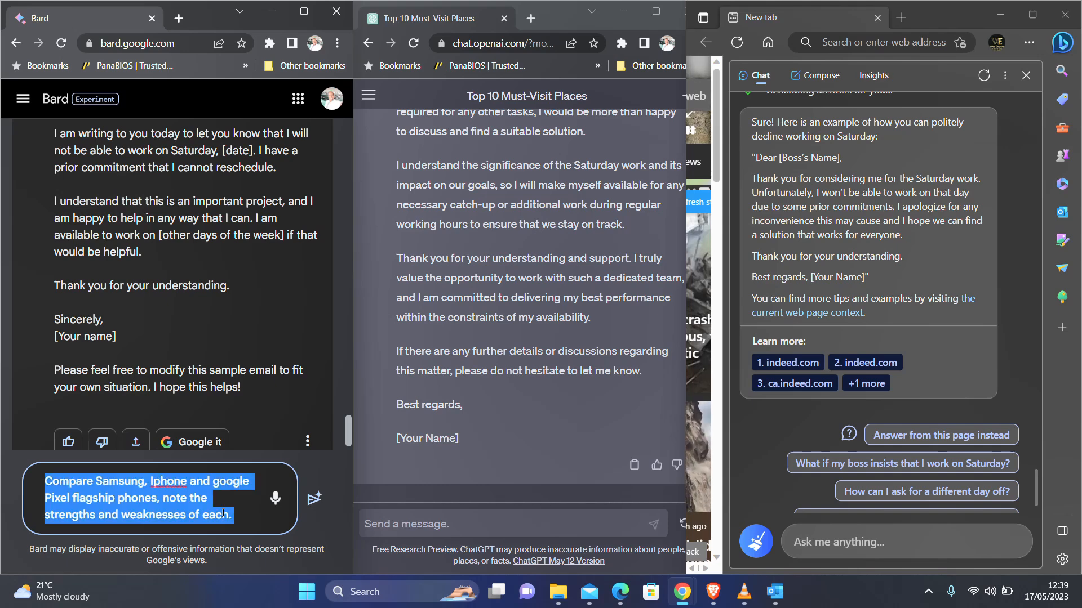
click(314, 498)
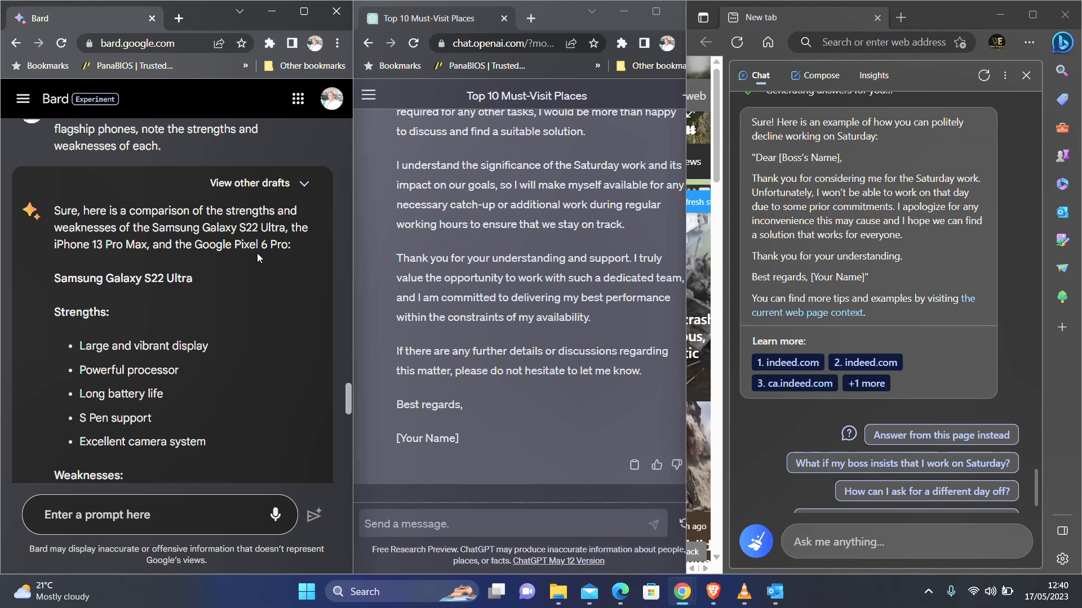
scroll(257, 252, down, 1)
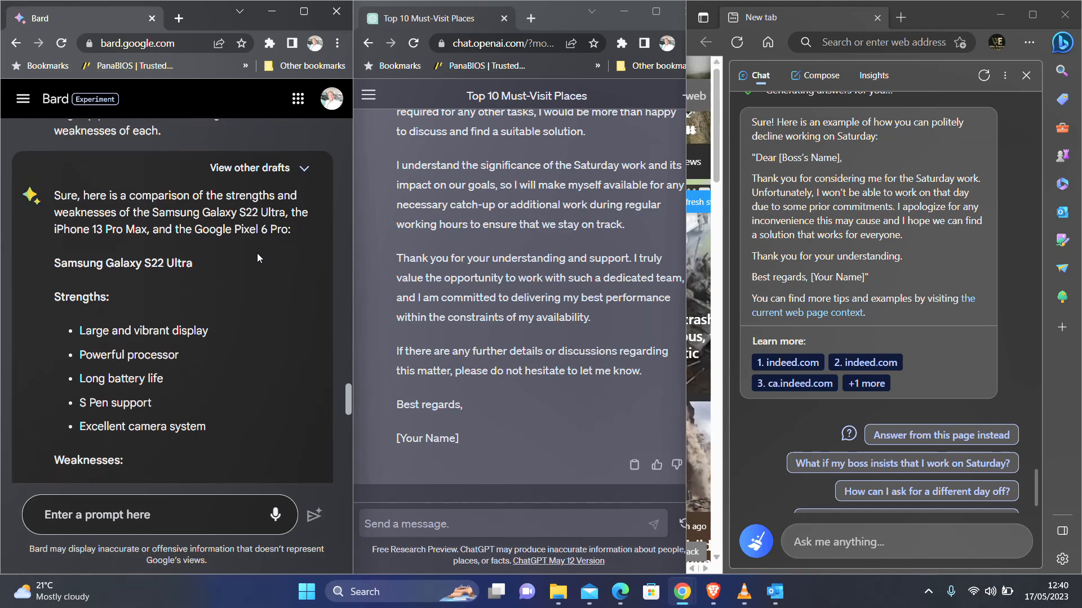
scroll(257, 254, down, 1)
scroll(258, 254, down, 1)
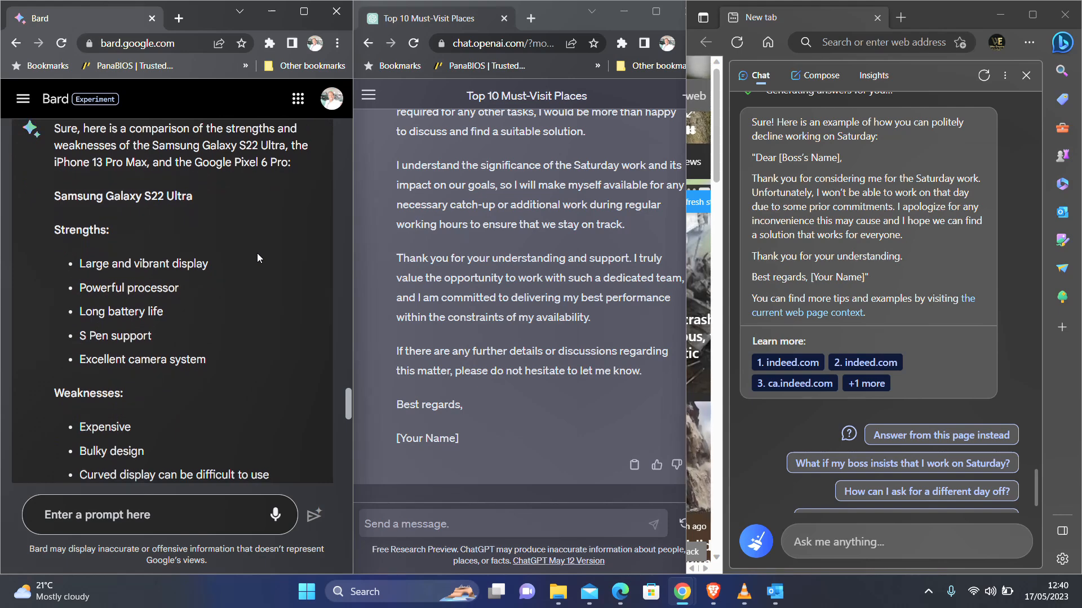
scroll(258, 254, down, 1)
scroll(257, 257, down, 1)
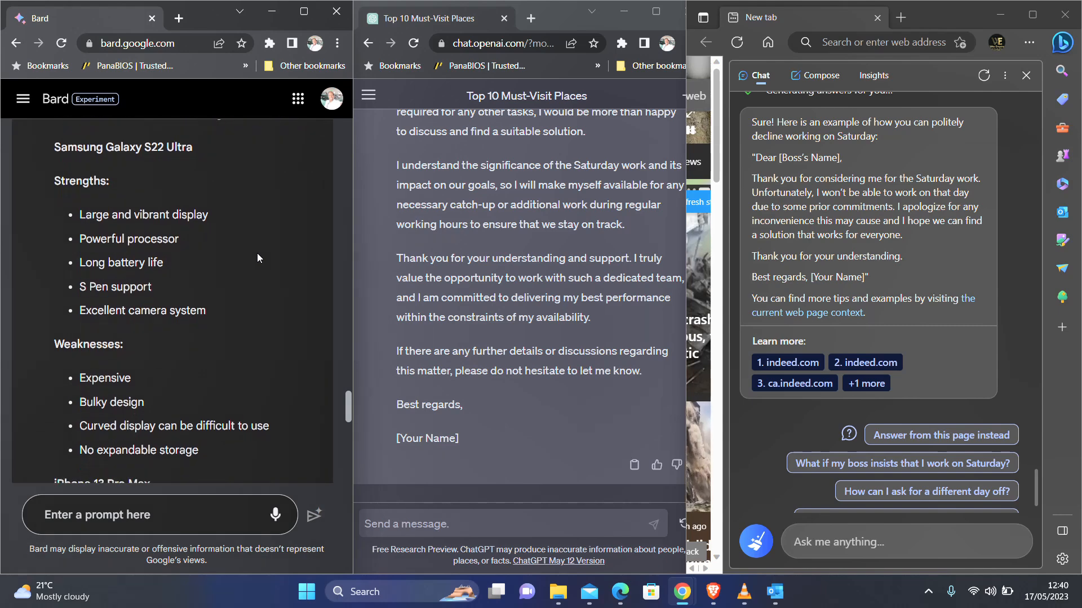
scroll(257, 258, down, 2)
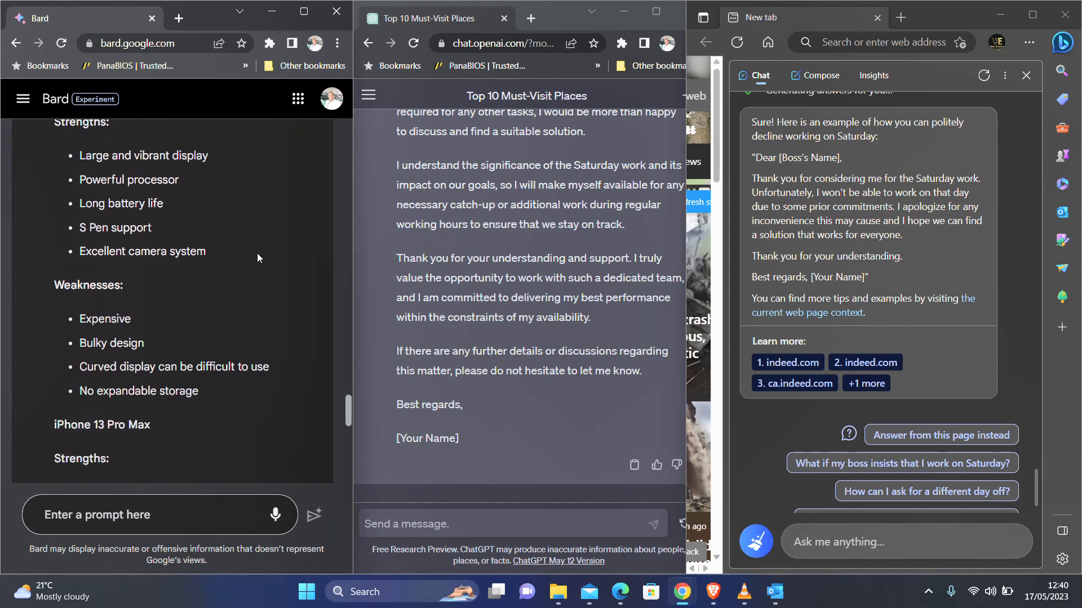
scroll(257, 258, down, 2)
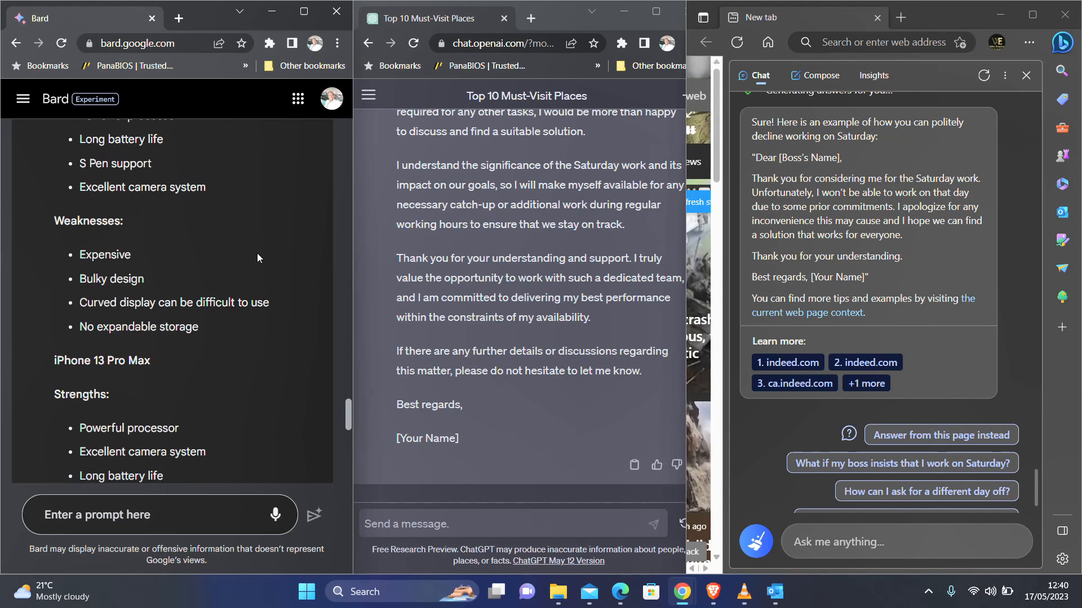
scroll(257, 258, down, 2)
scroll(257, 257, down, 2)
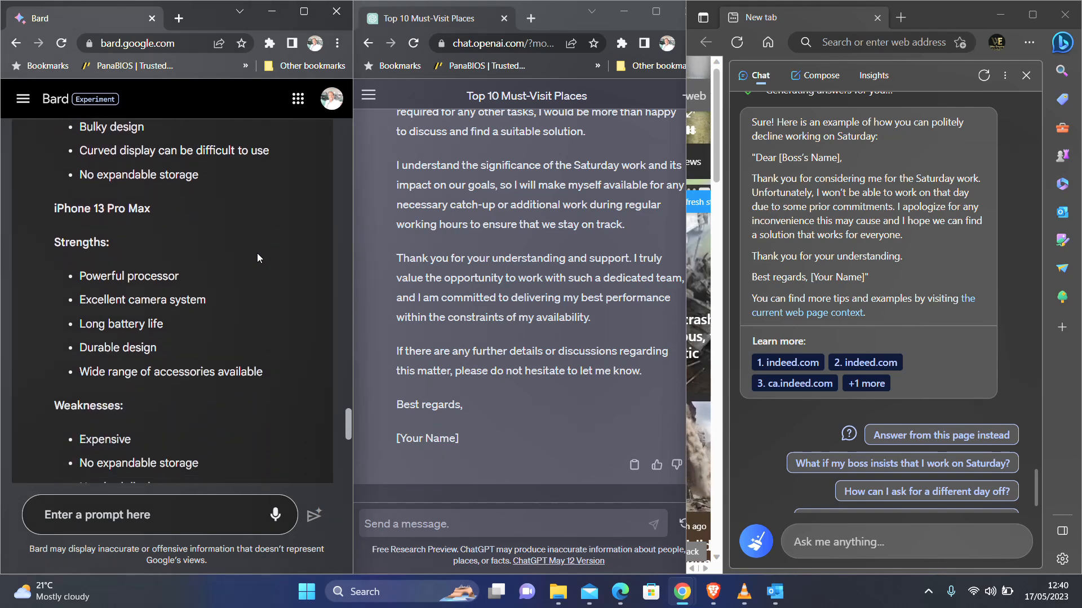
scroll(257, 258, down, 1)
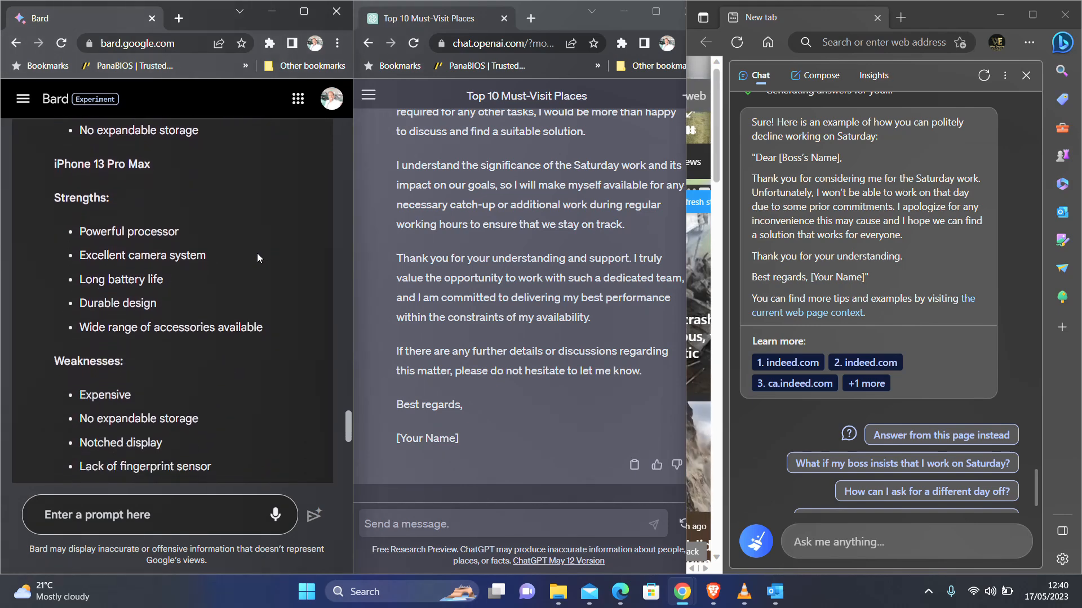
scroll(257, 258, down, 1)
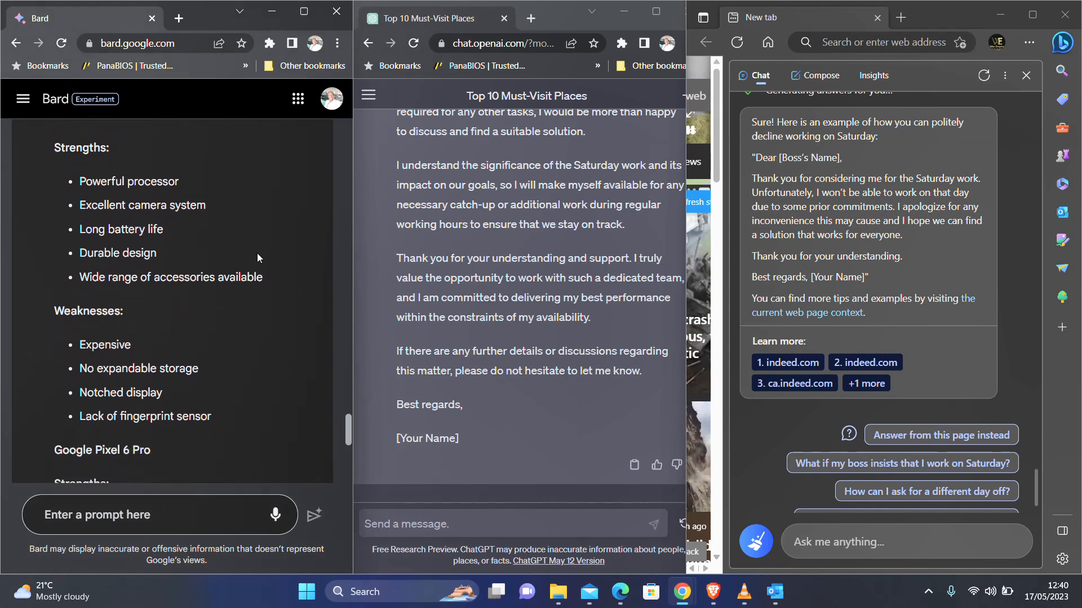
scroll(257, 258, down, 1)
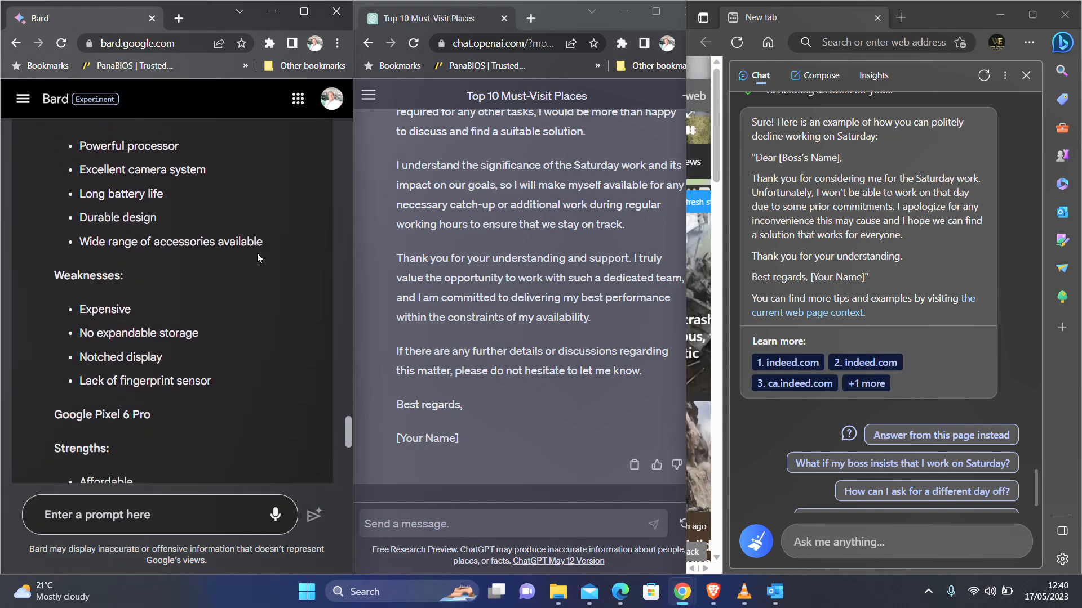
scroll(265, 289, down, 1)
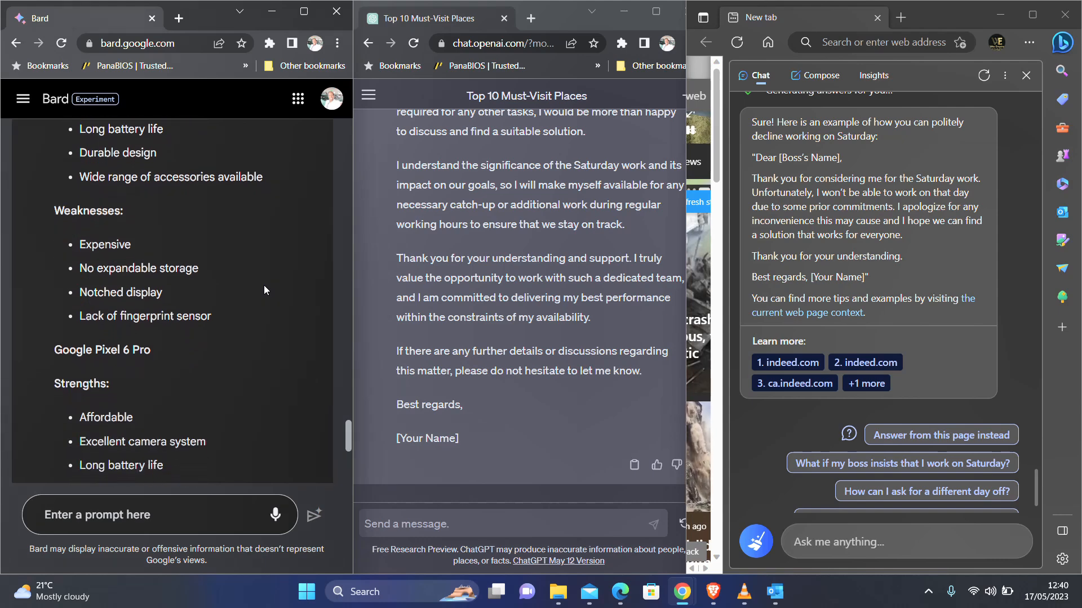
scroll(265, 290, down, 1)
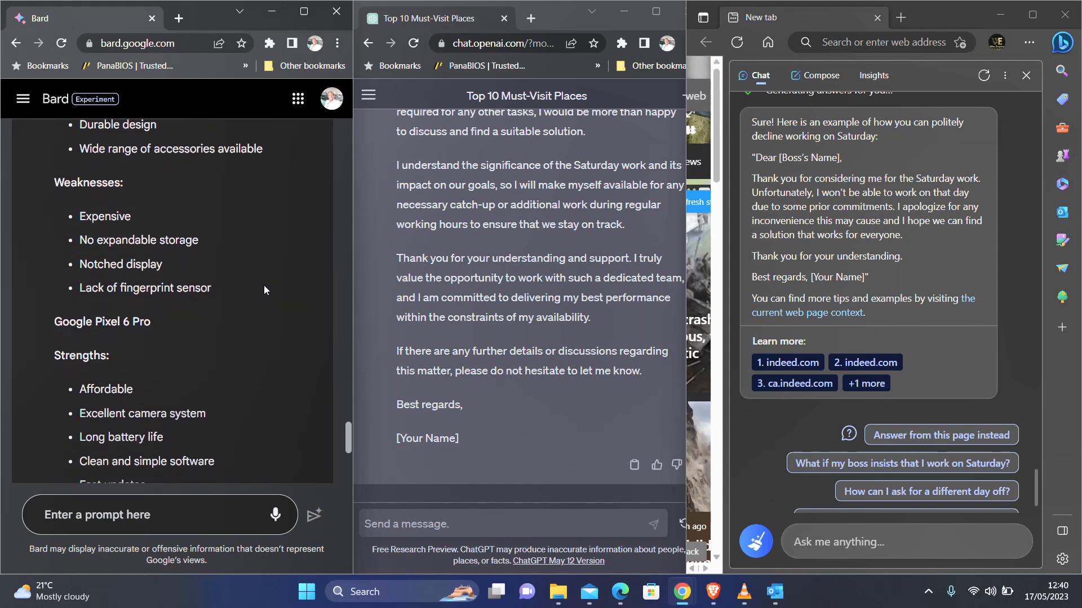
scroll(264, 285, down, 3)
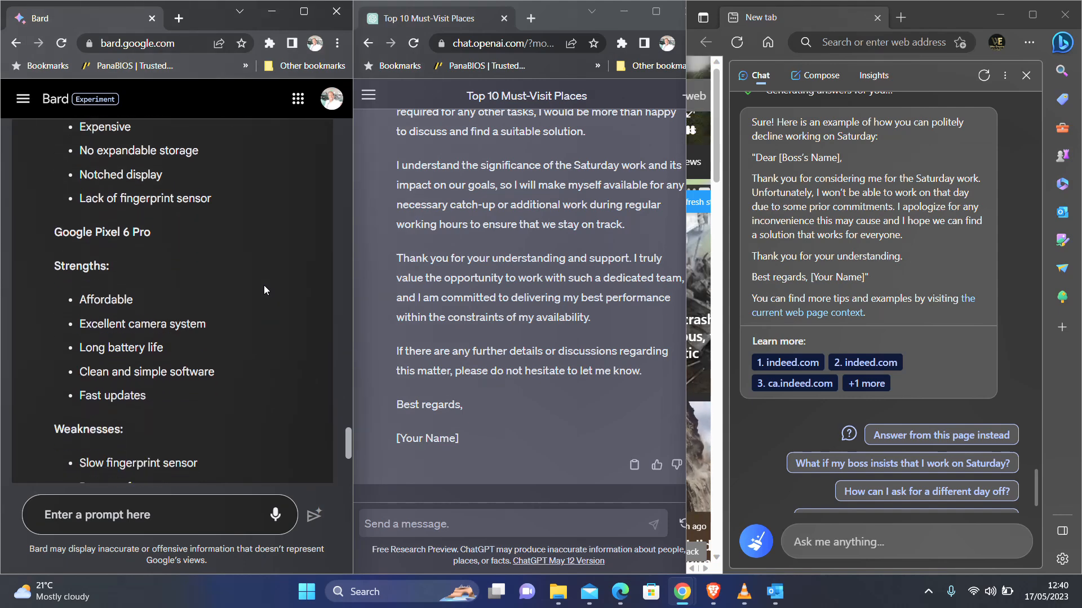
scroll(264, 285, down, 1)
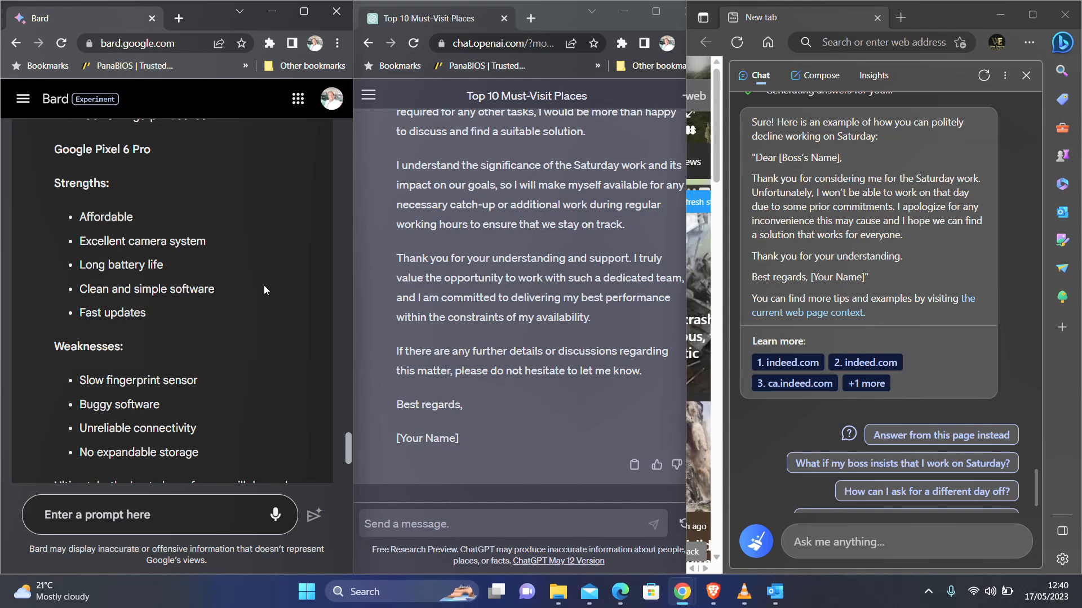
scroll(263, 290, down, 1)
scroll(264, 285, down, 1)
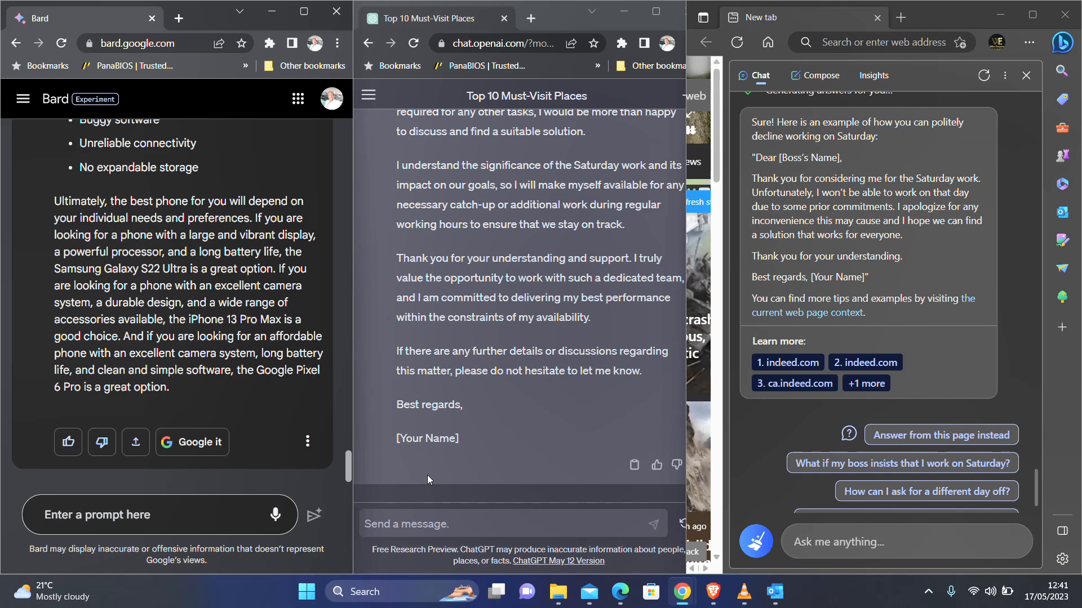
Submit "Compare Samsung, Iphone and google Pixel flagship phones, note the strengths and weaknesses of each." to ChatGPT and review its reply from the beginning
click(430, 523)
text(Compare Samsung, Iphone and google Pixel flagship phones, note the strengths and weaknesses of each.)
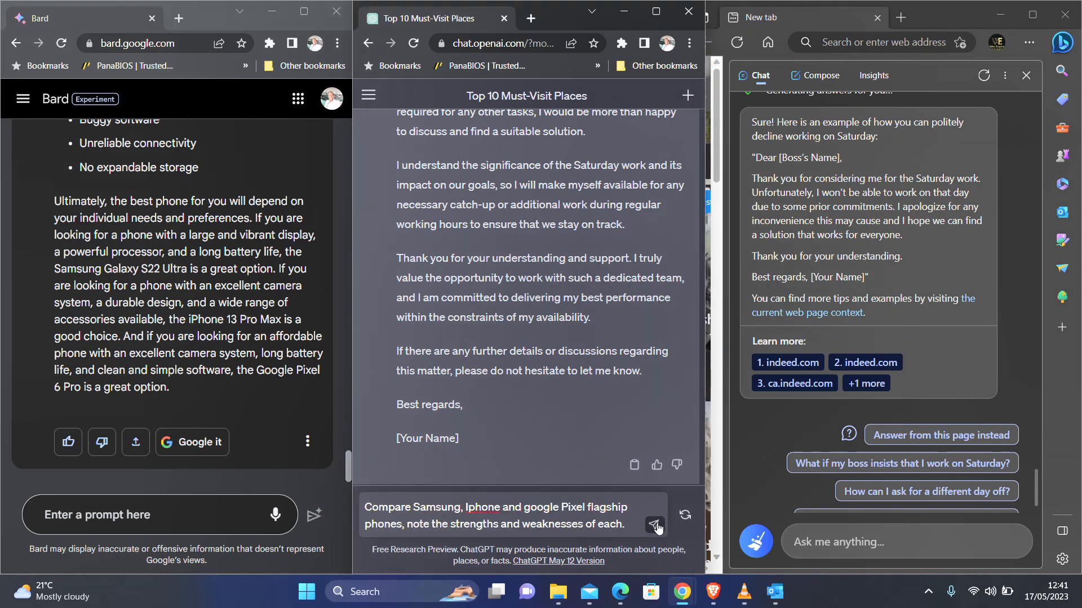
key(Return)
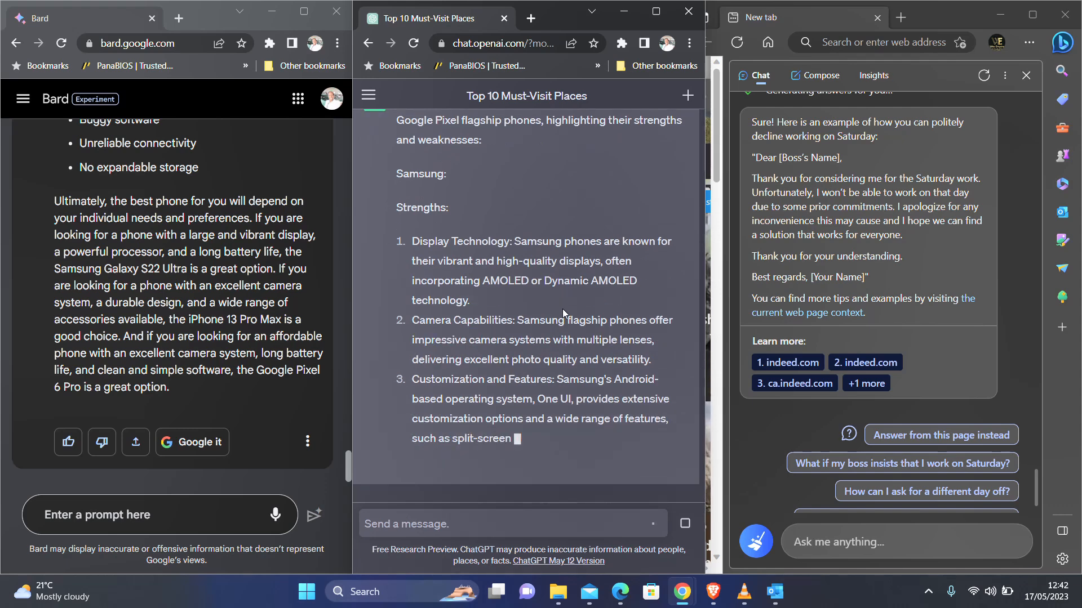
scroll(563, 309, up, 5)
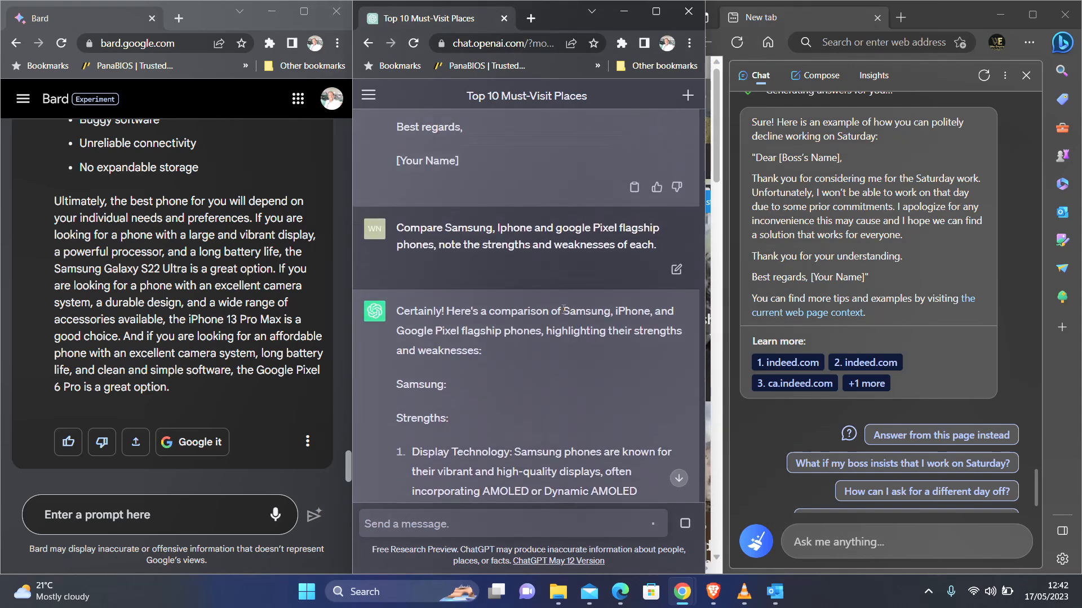
scroll(563, 311, down, 3)
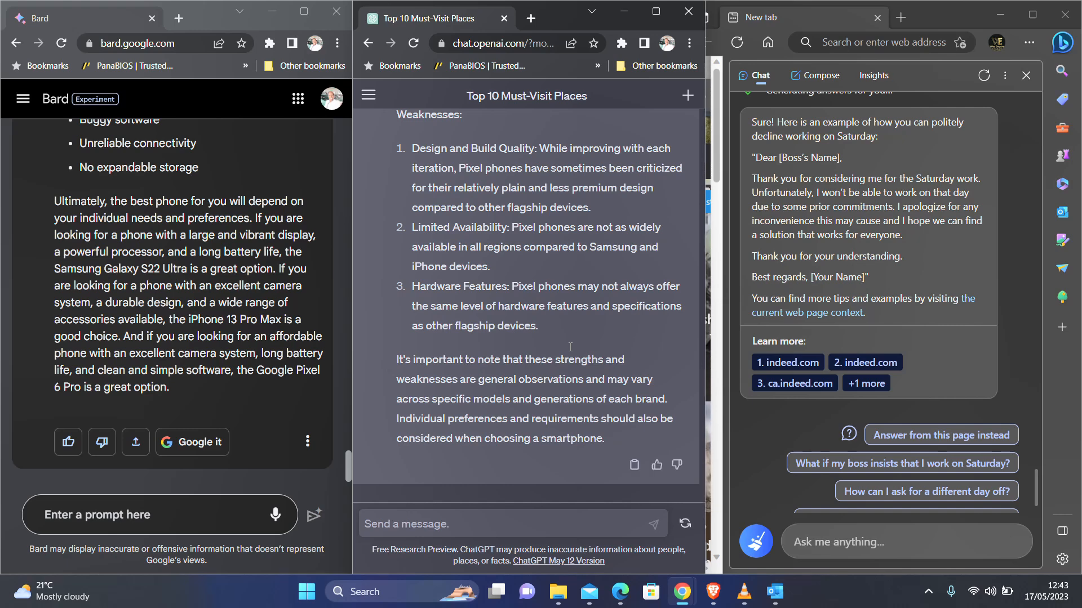
Send Bing Chat the prompt "Compare Samsung, Iphone and google Pixel flagship phones, note the strengths and weaknesses of each." and read its answer
click(828, 540)
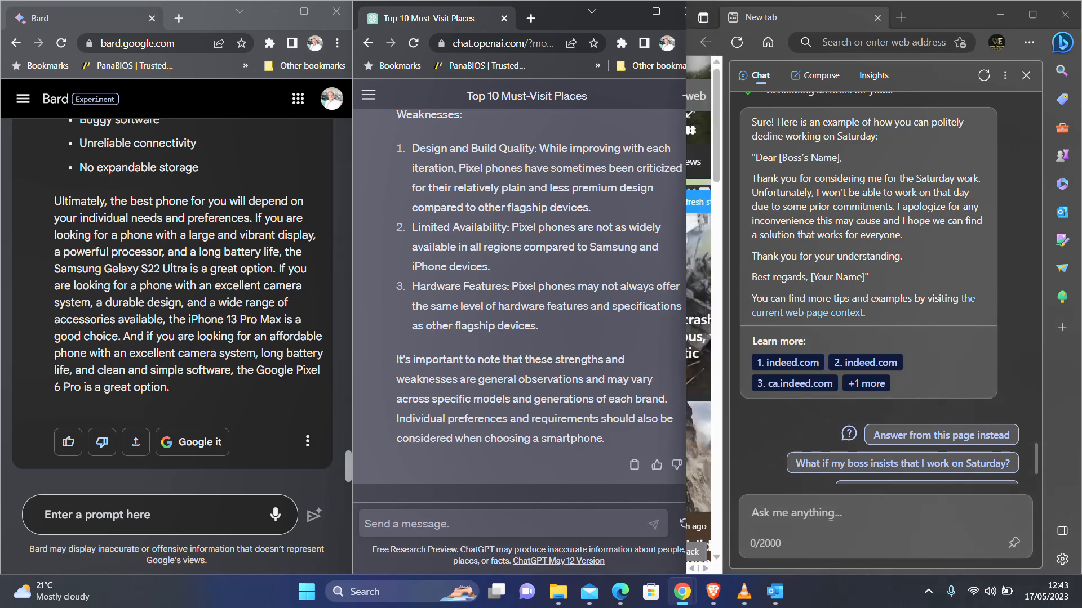
text(Compare Samsung, Iphone and google Pixel flagship phones, note the strengths and weaknesses of each.)
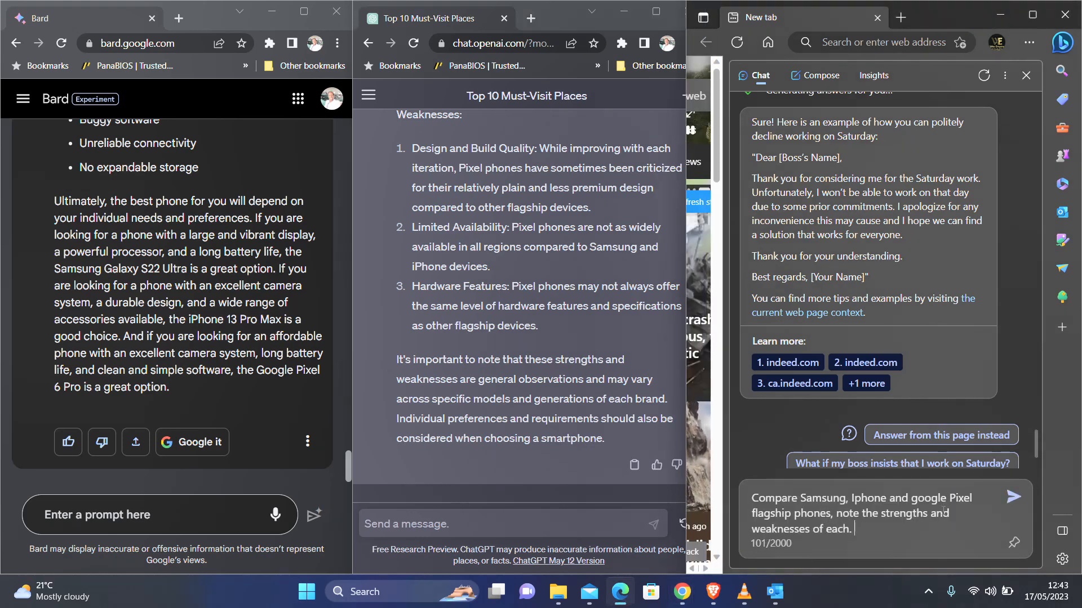
click(1015, 498)
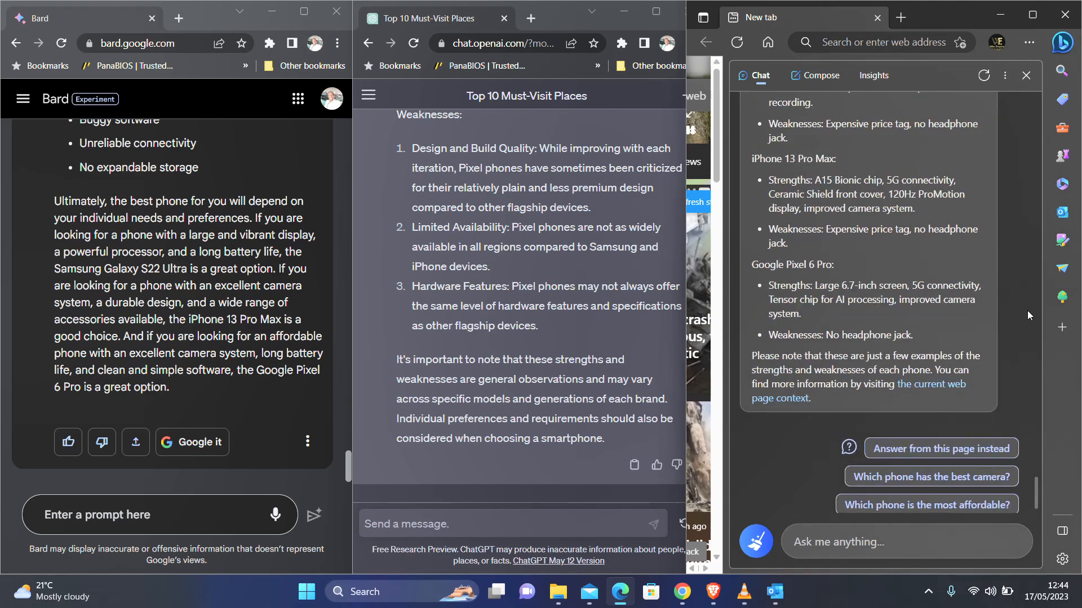
scroll(1027, 310, up, 3)
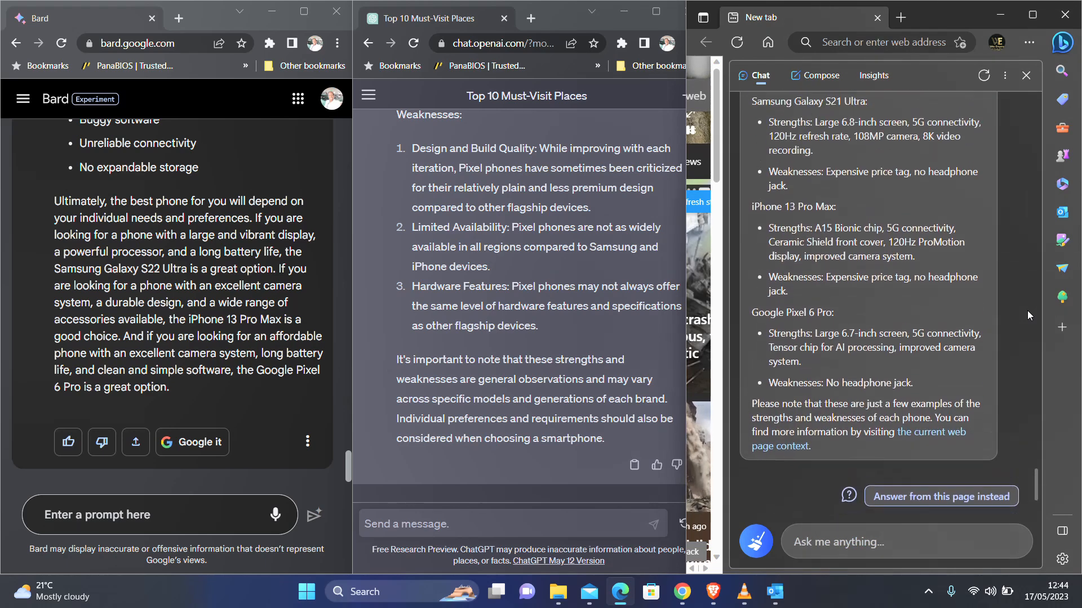